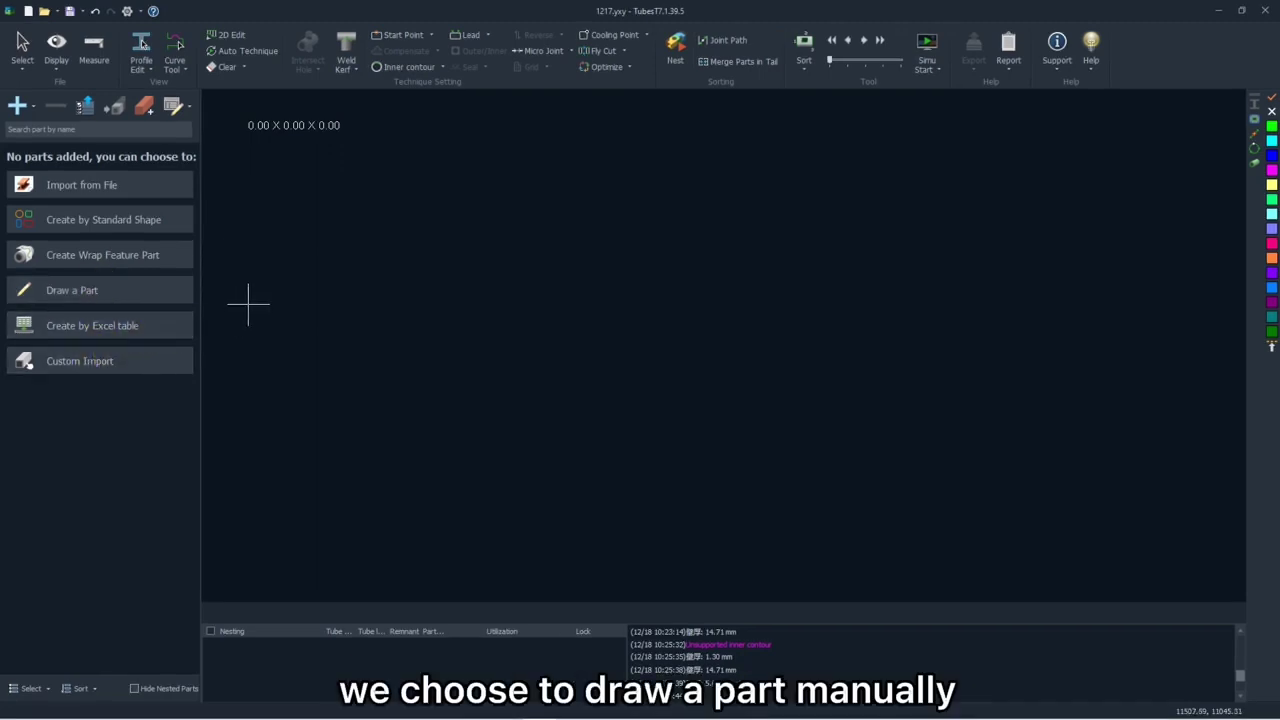
Start drawing a new part manually and give it a circular main tube
left_click(86, 287)
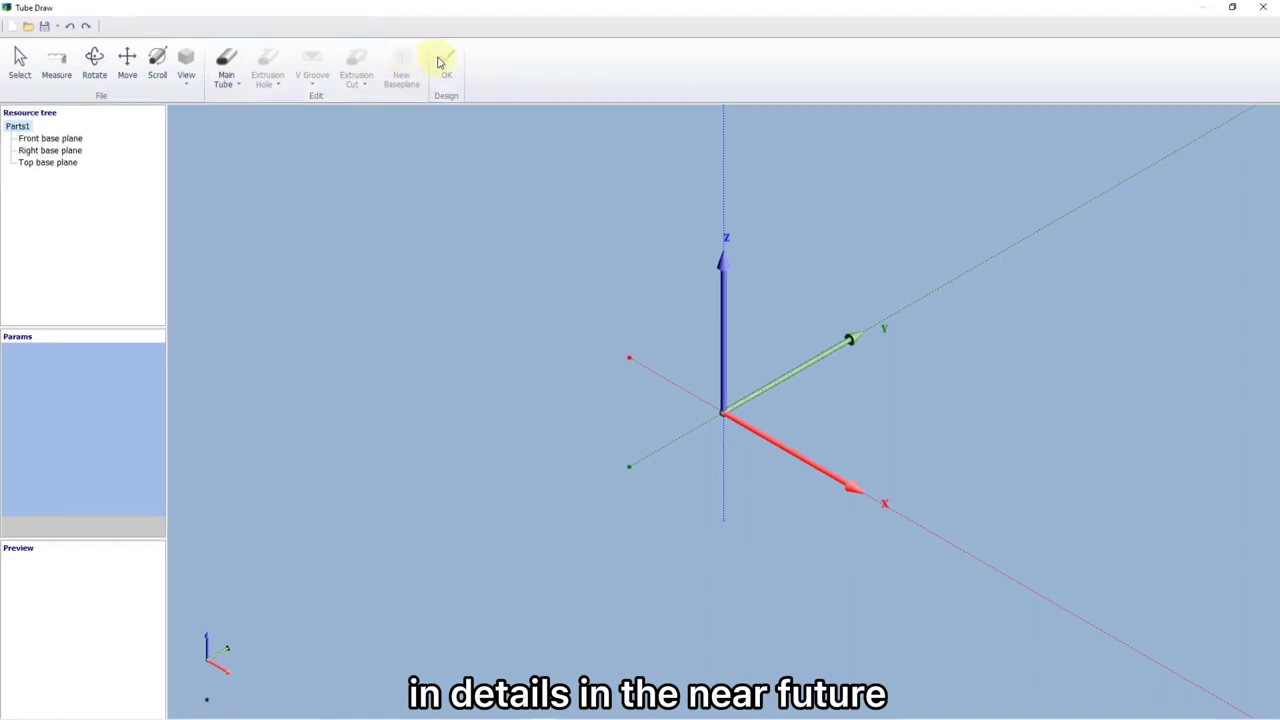
left_click(228, 78)
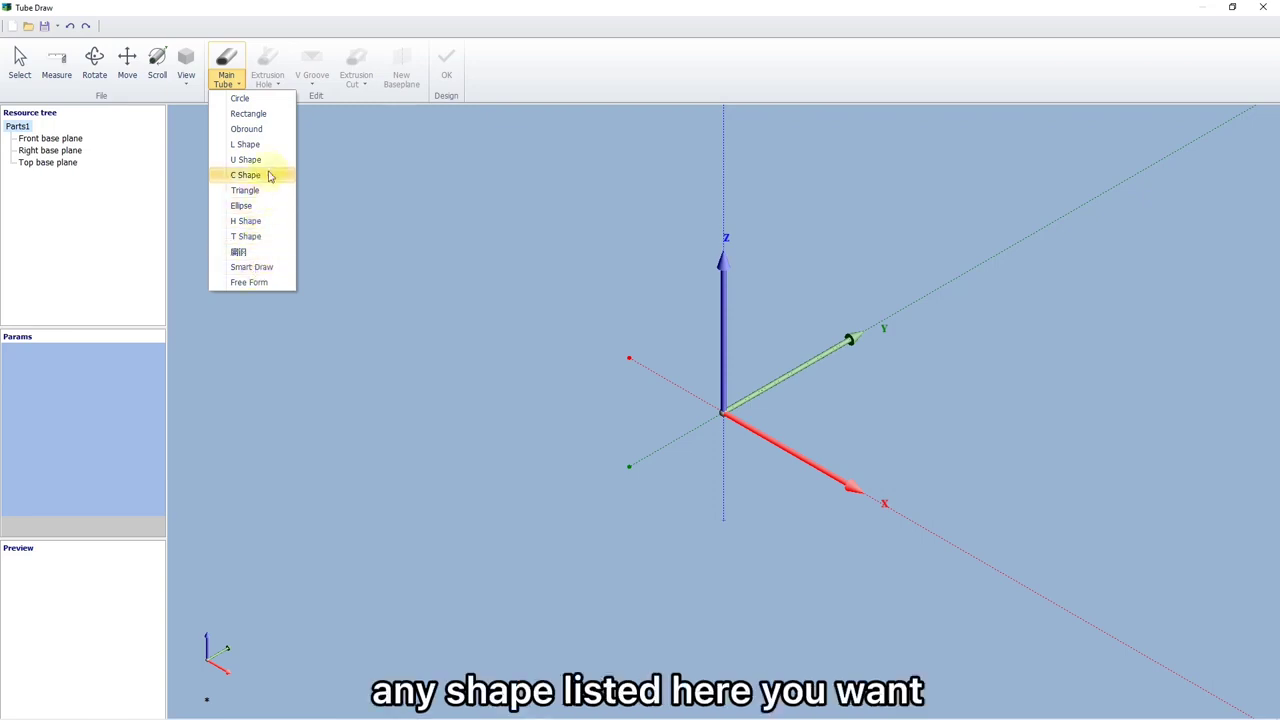
left_click(226, 62)
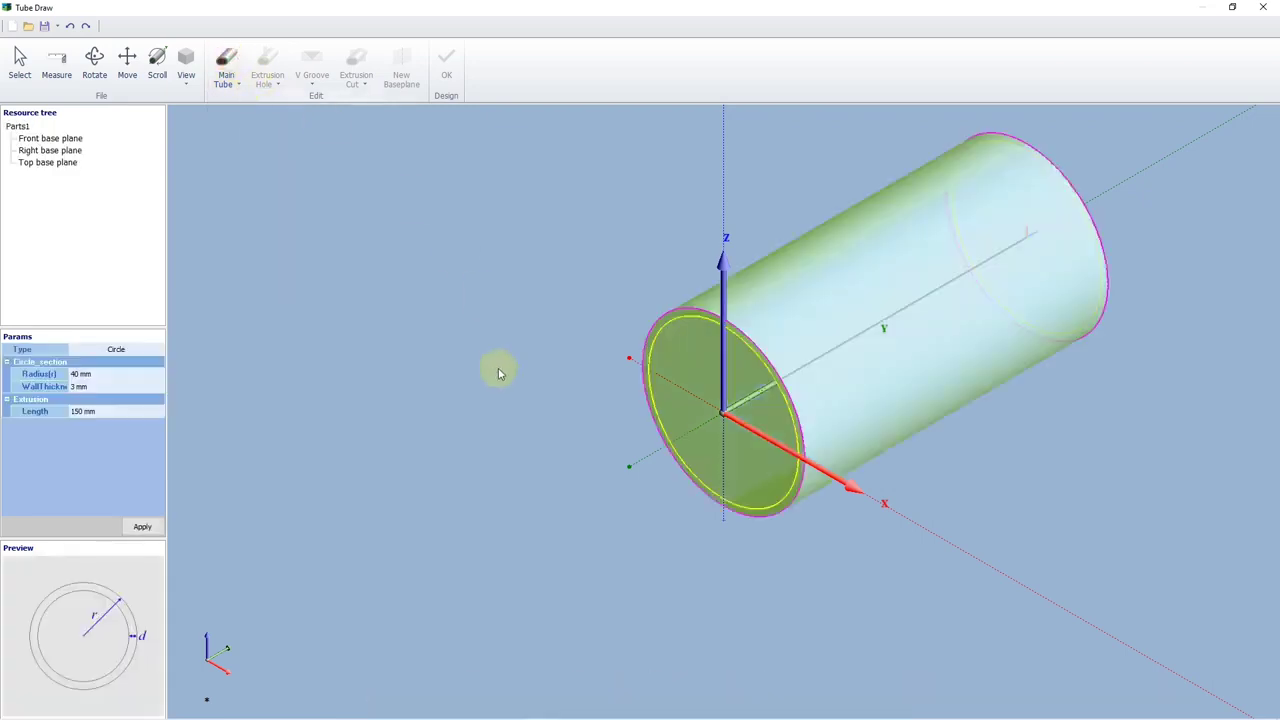
scroll(351, 381, "down", 2)
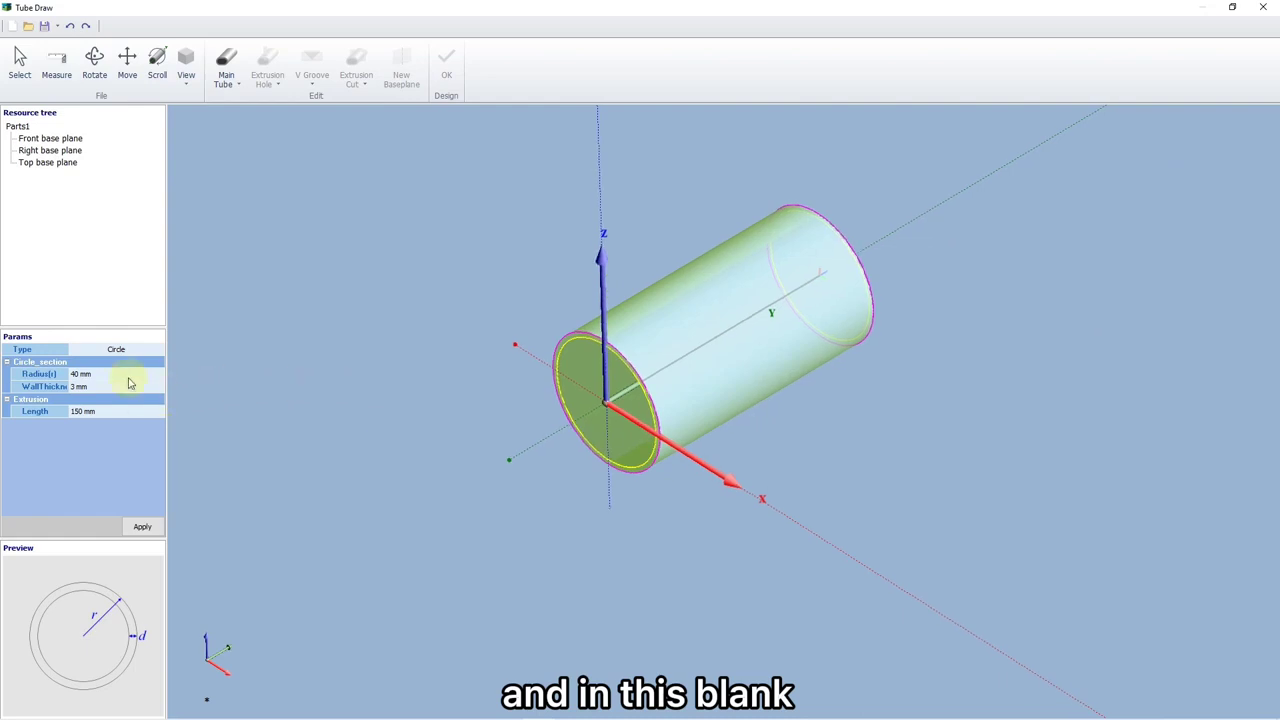
Set the circular main tube's length to 200 mm and apply it
left_click(104, 411)
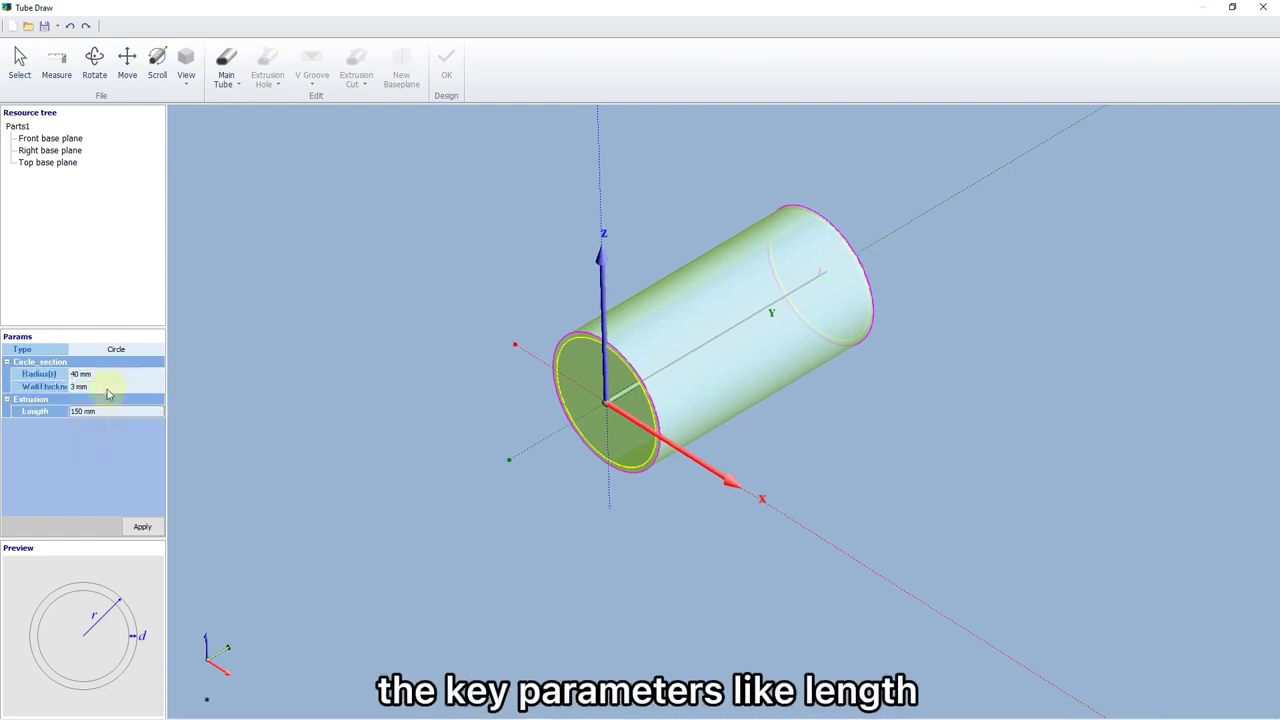
left_click(99, 385)
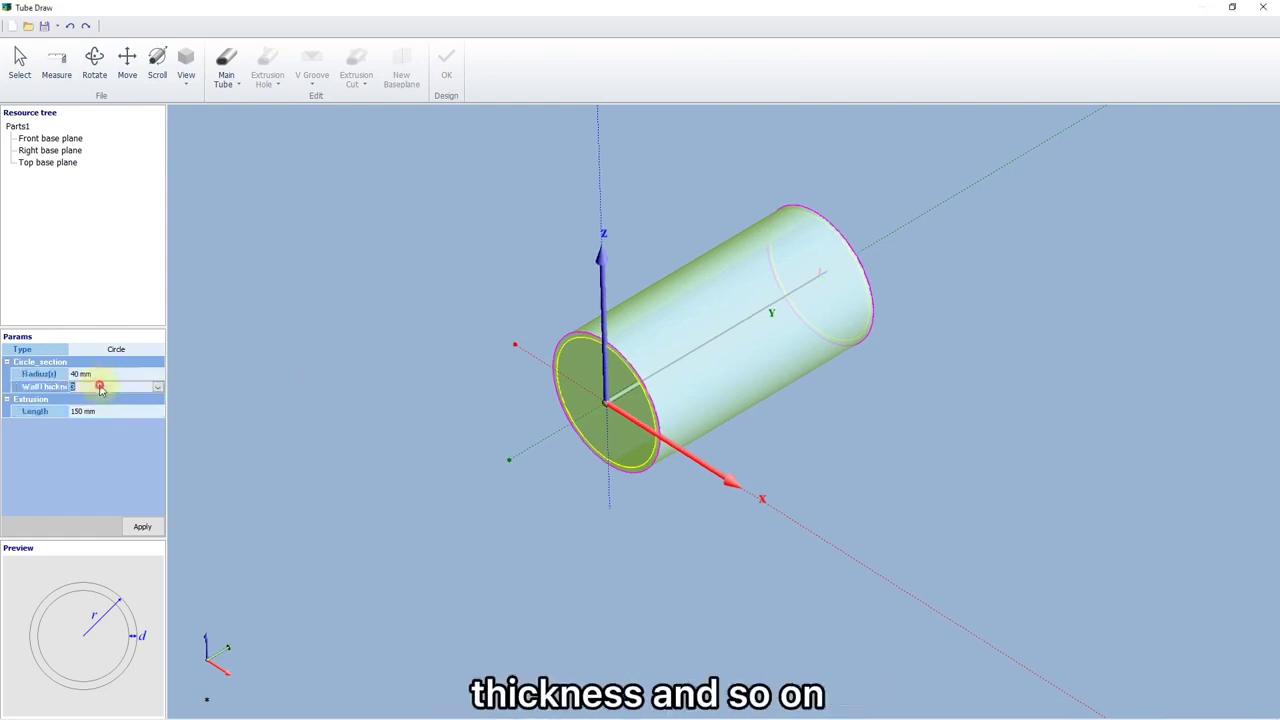
left_click(135, 412)
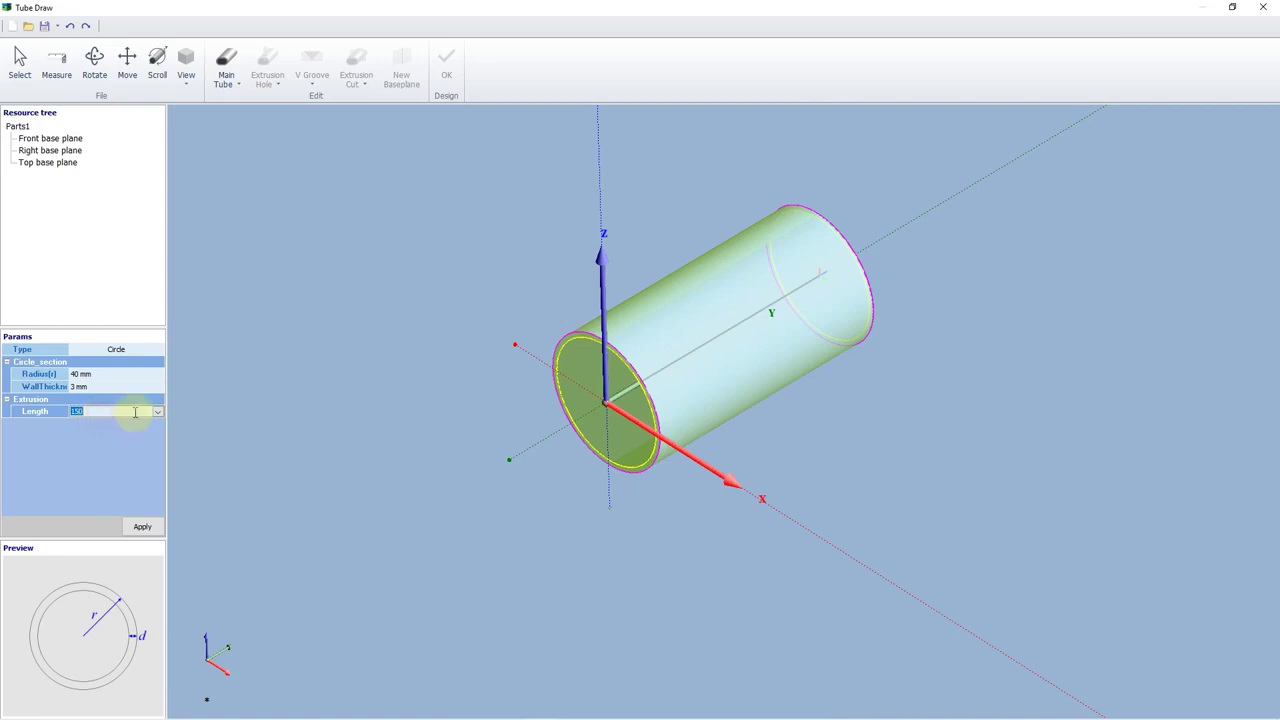
type("200")
key("Return")
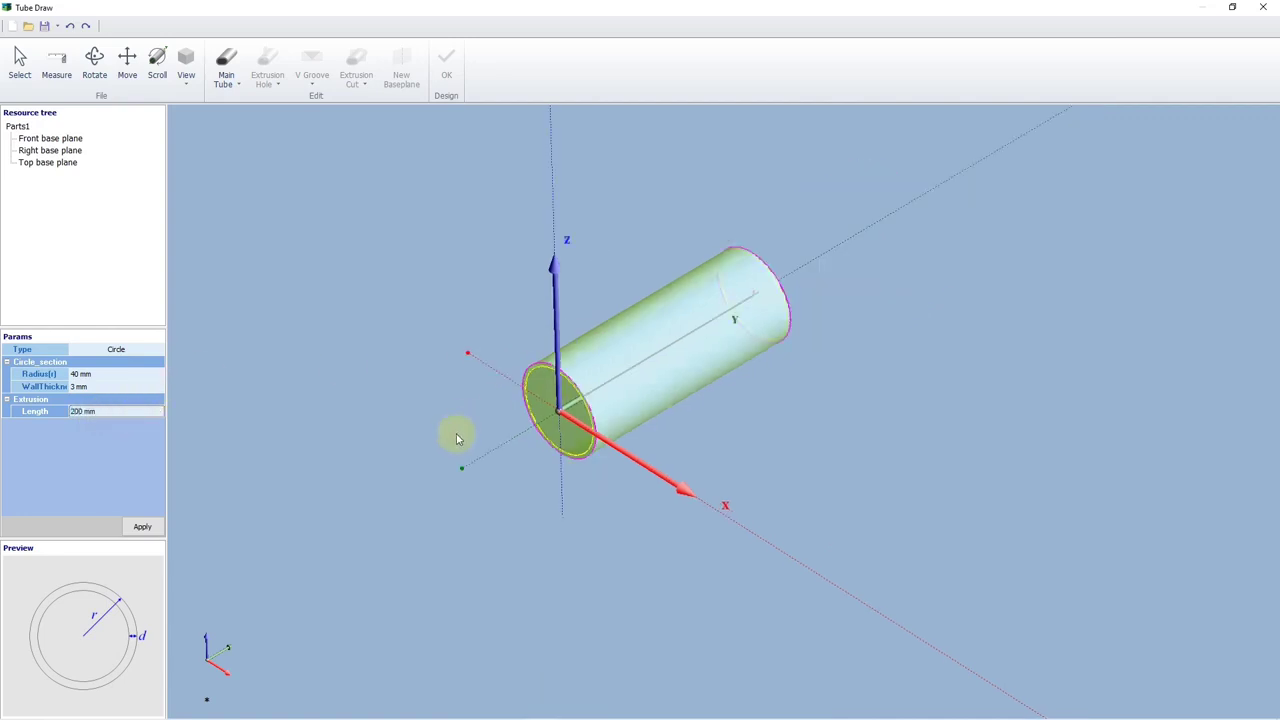
left_click(138, 524)
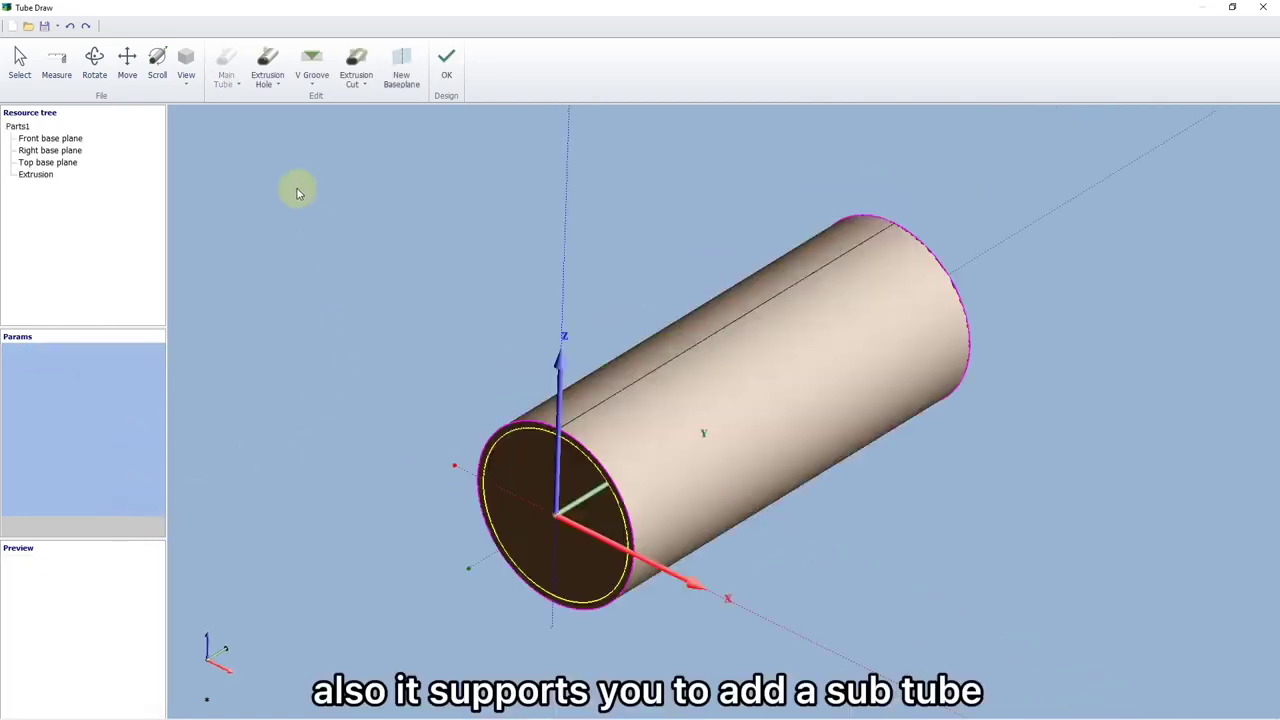
Add a circular extrusion hole to the tube with the array turned off and a Y translation of 0 mm
left_click(267, 80)
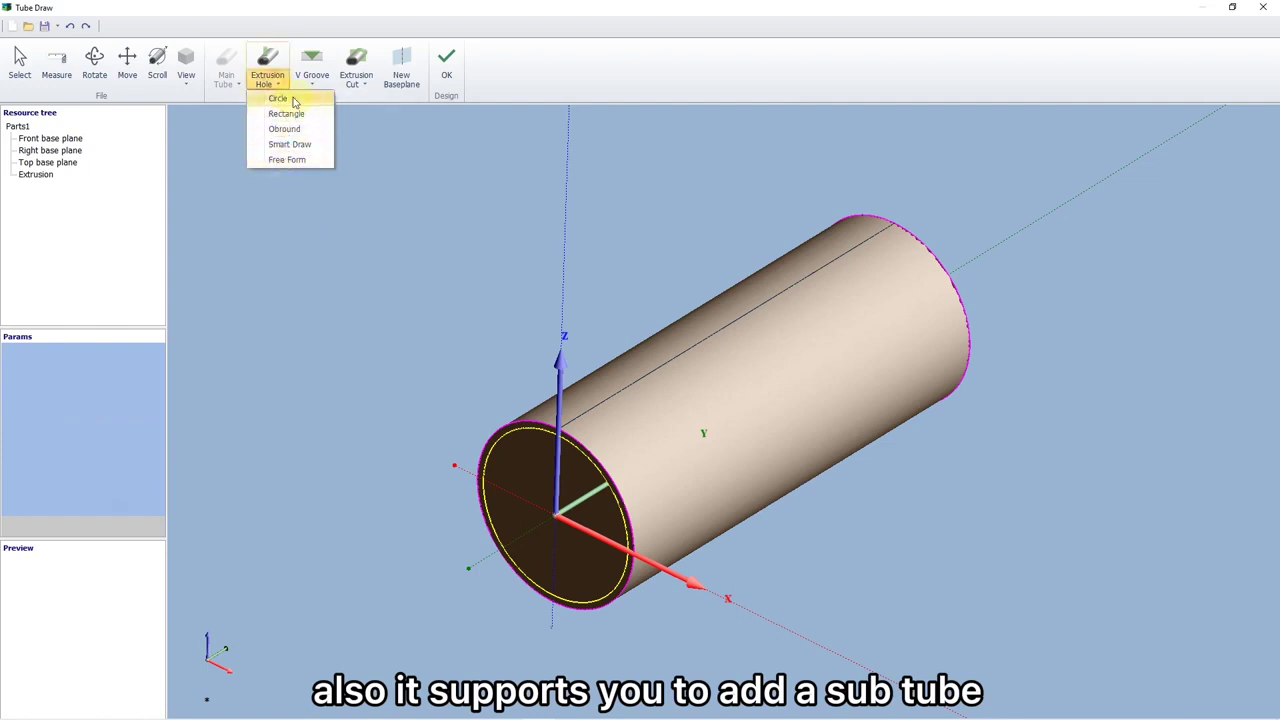
left_click(293, 101)
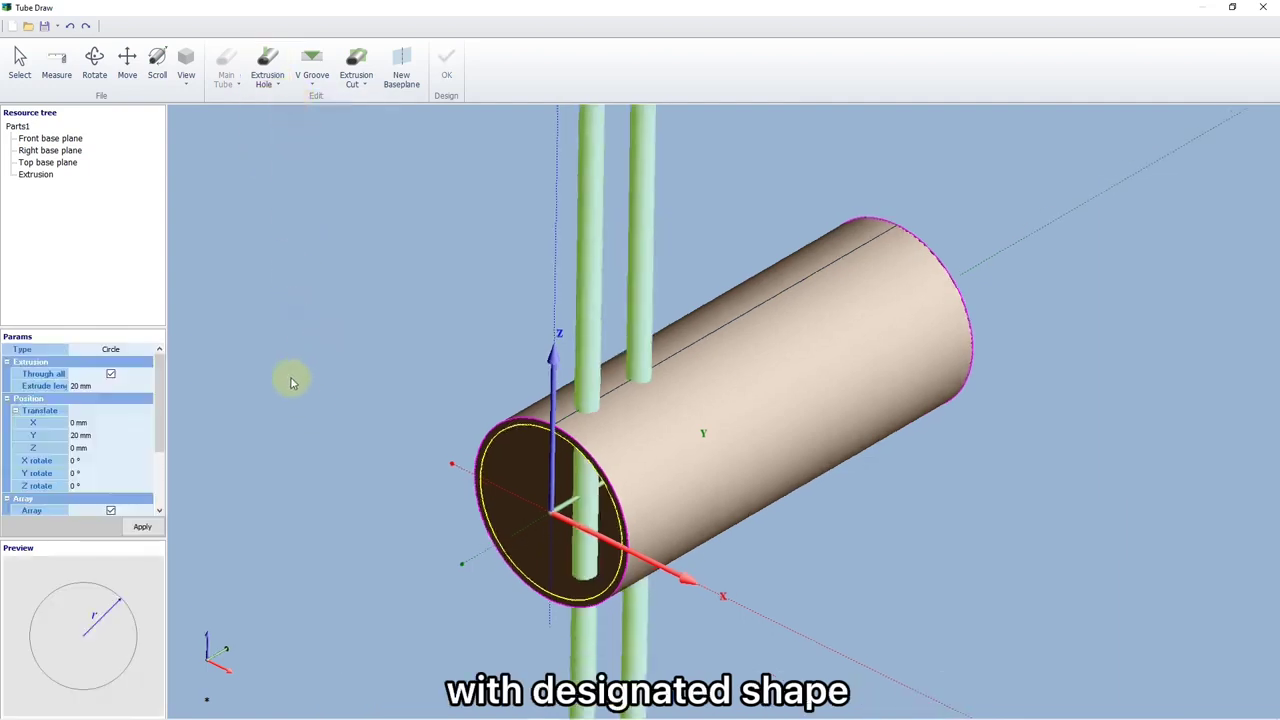
scroll(112, 426, "down", 3)
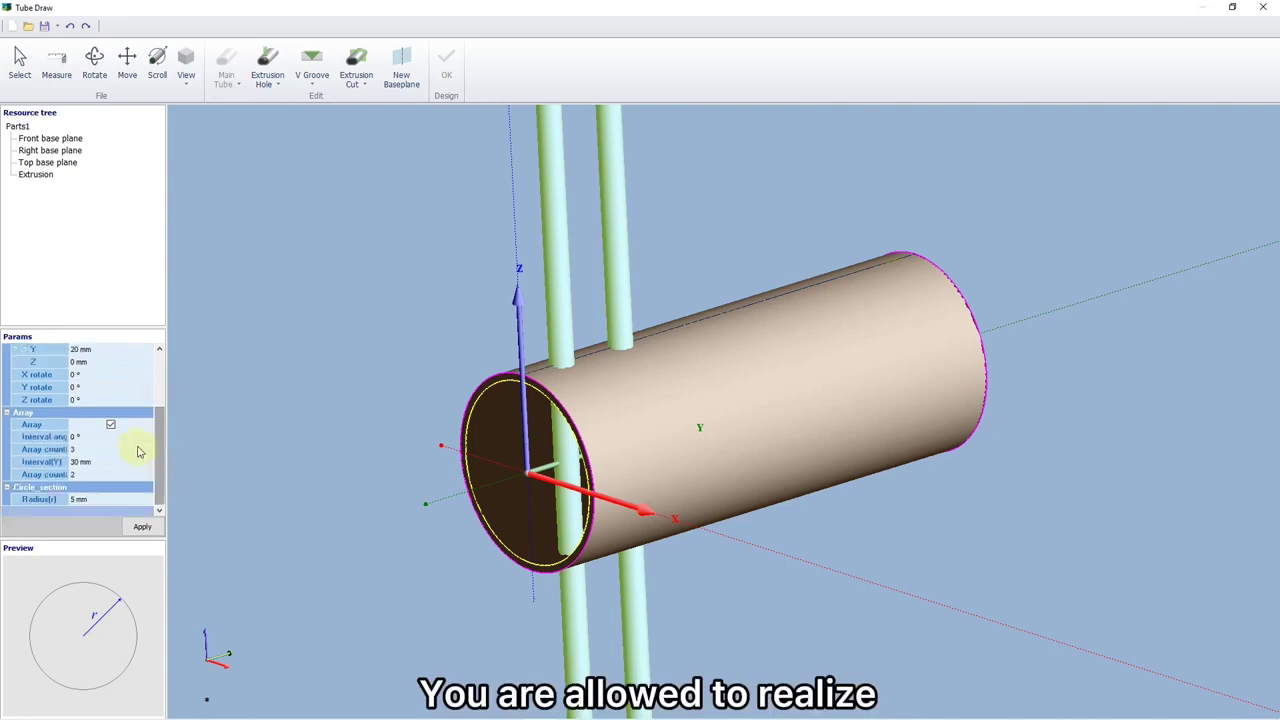
left_click(111, 427)
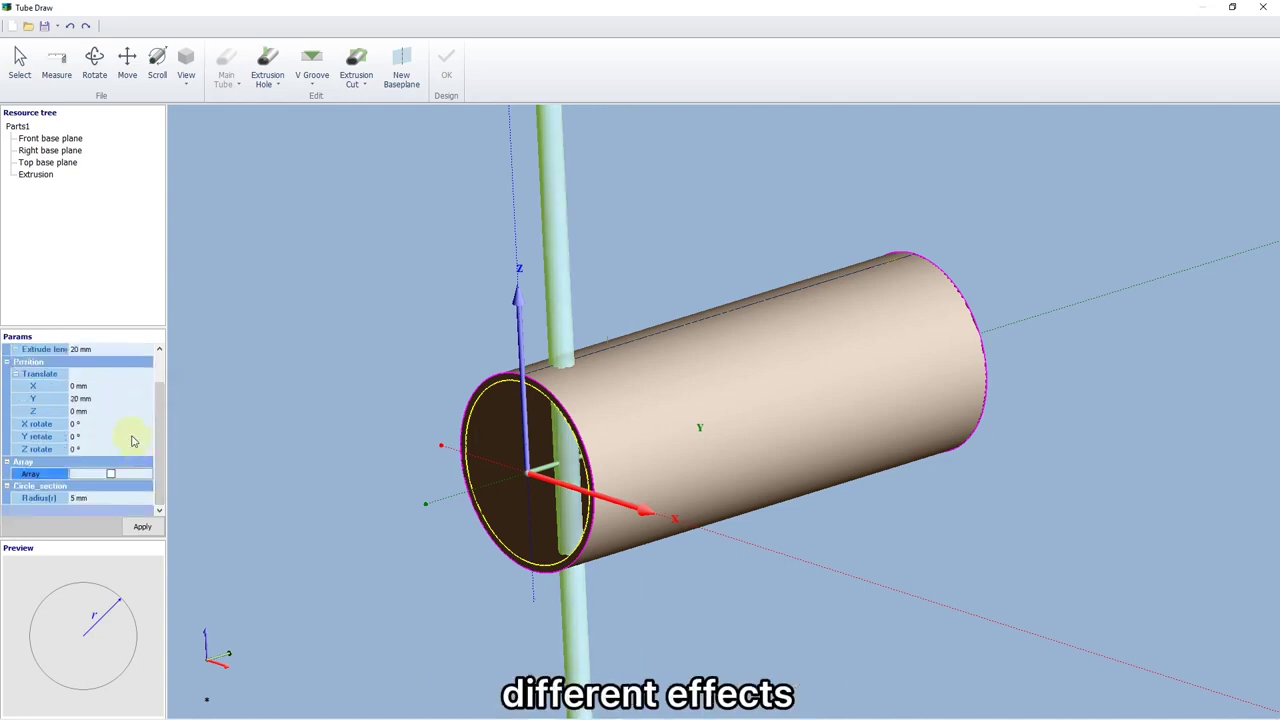
left_click(94, 401)
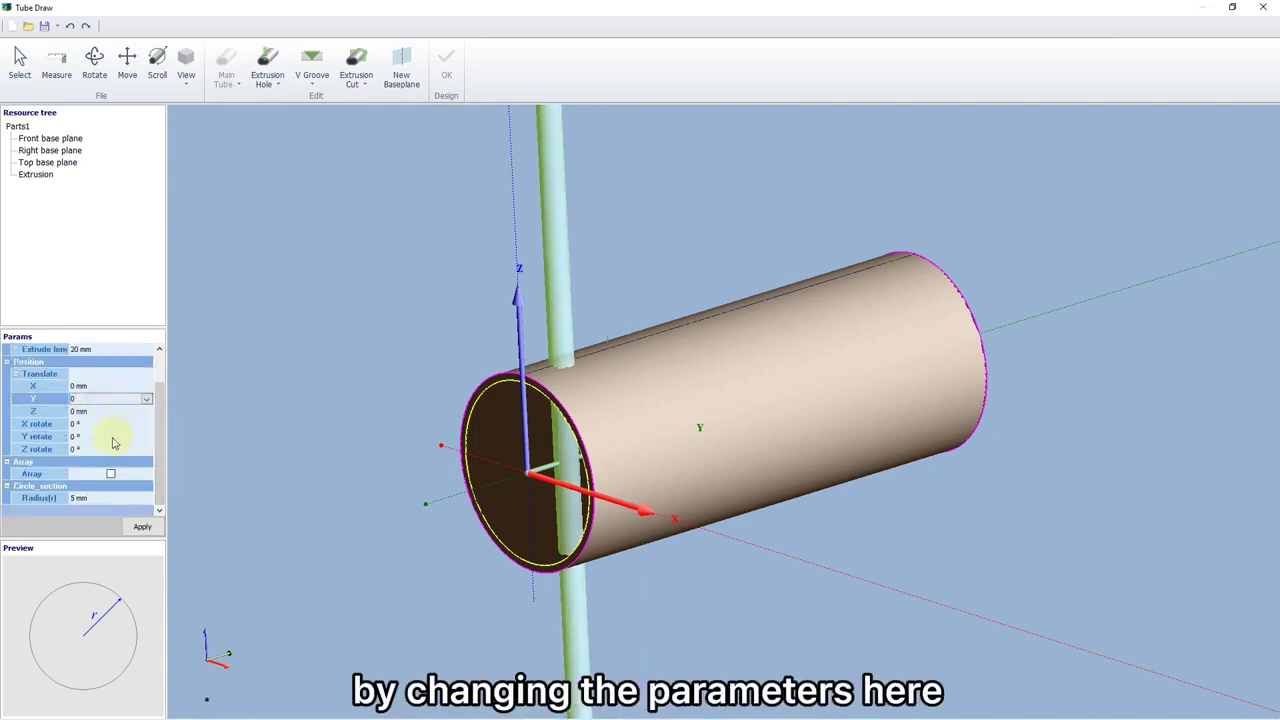
key("Return")
Set the circular hole's radius to 40 mm and apply the cut through the tube end
left_click(118, 498)
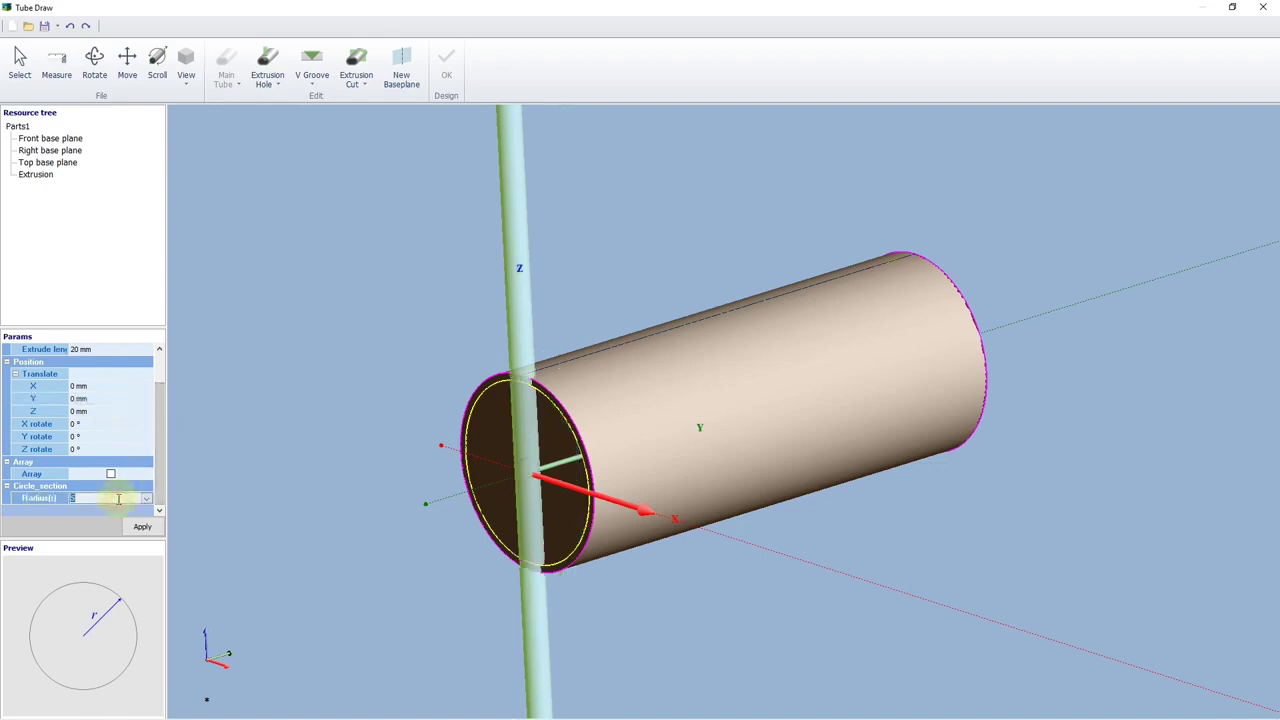
type("40")
key("Return")
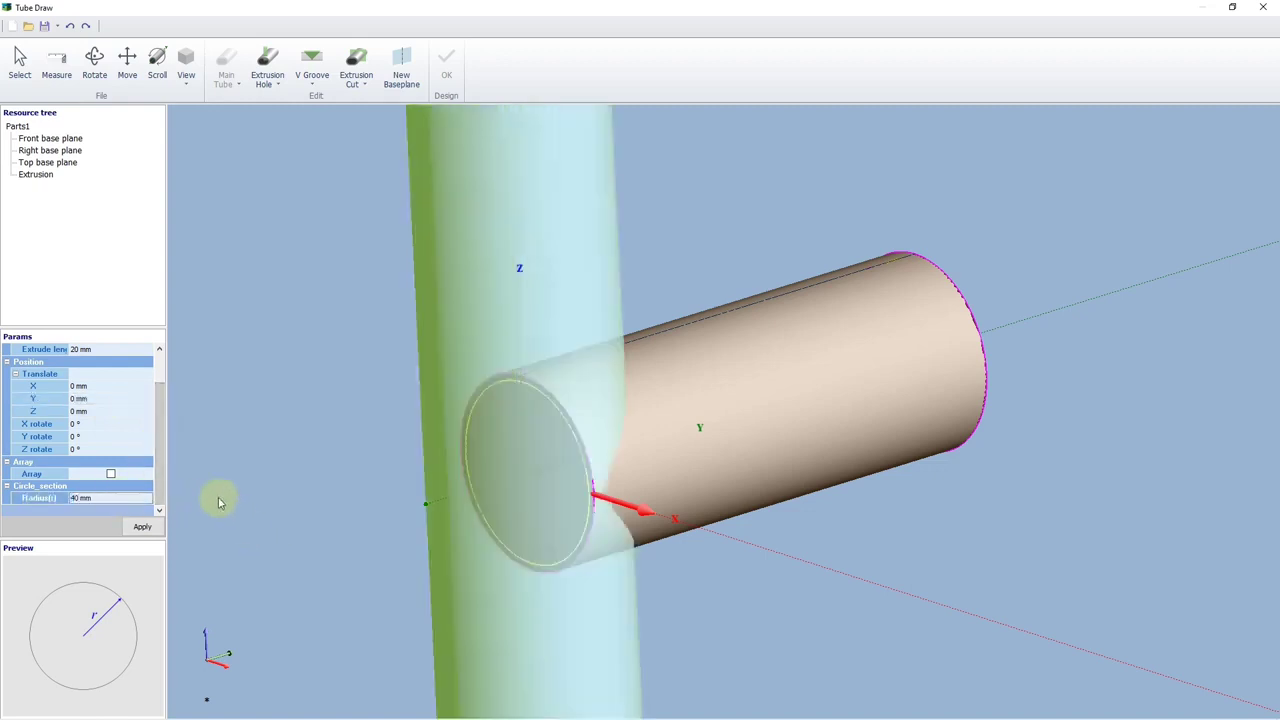
left_click_drag(411, 468, 347, 566)
left_click(140, 526)
Finish the tube design, add it as a part in TubesT and inspect its cut end
left_click(446, 62)
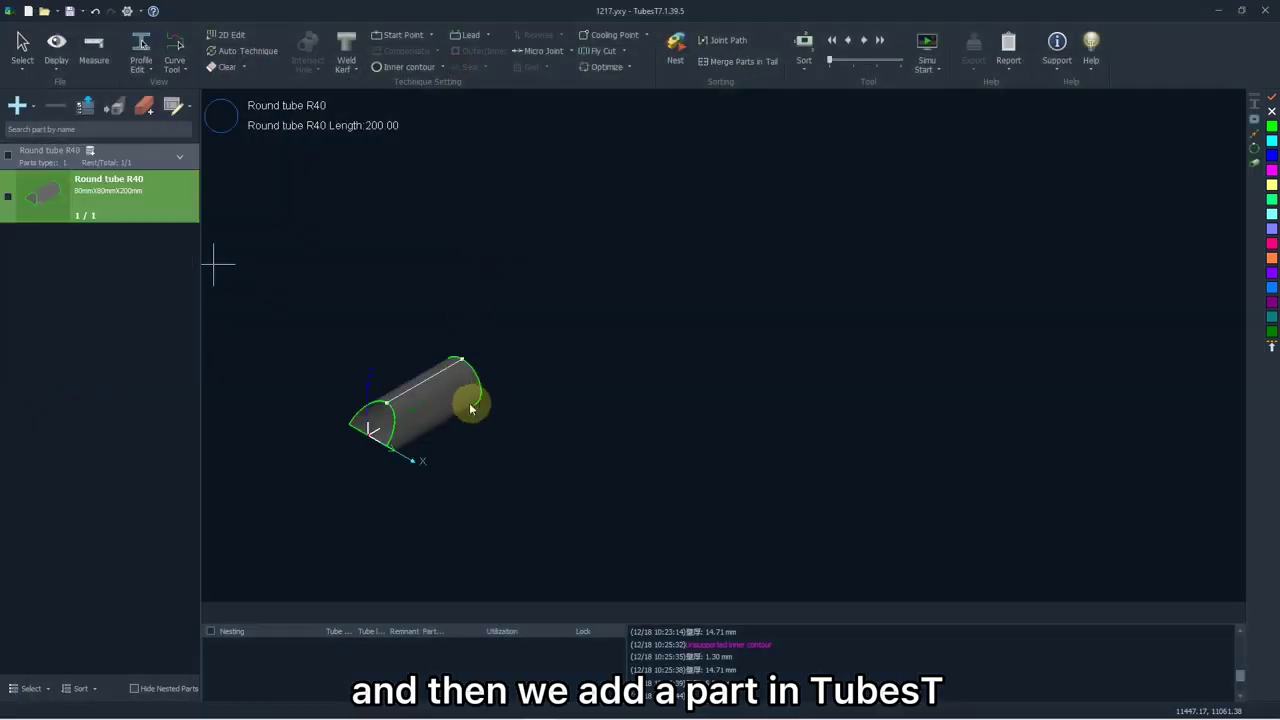
left_click_drag(480, 446, 431, 454)
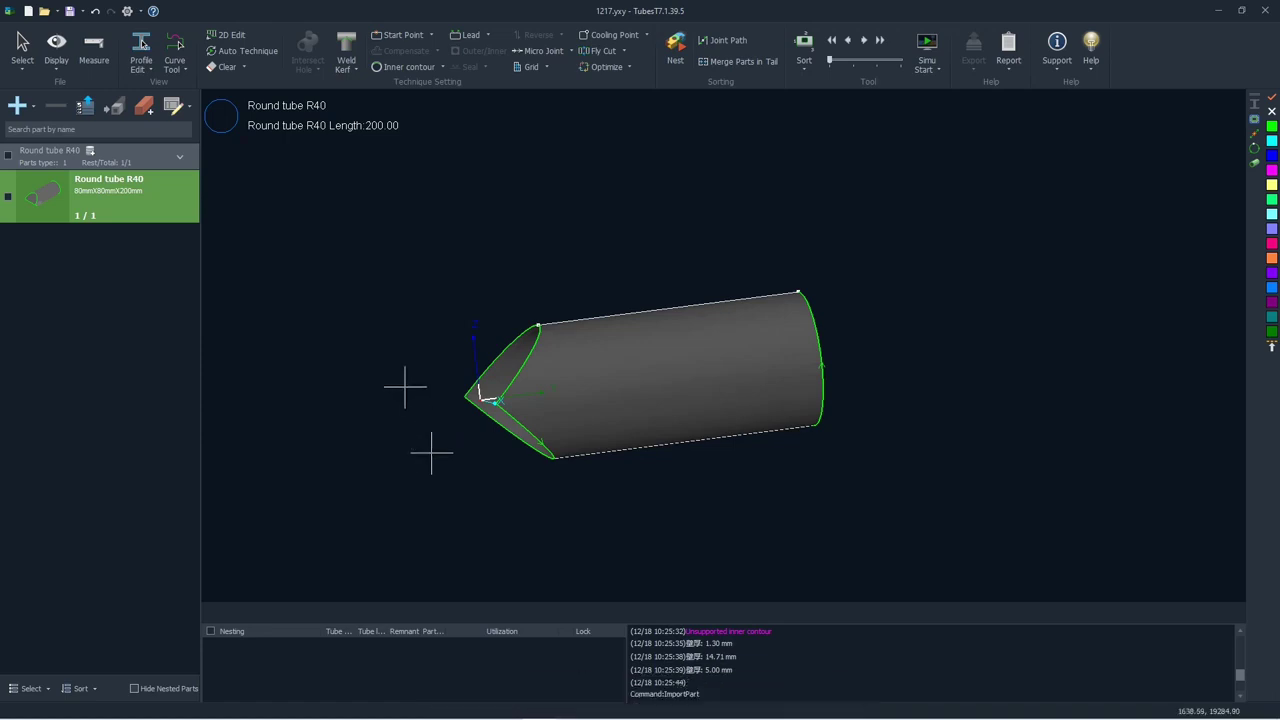
left_click(163, 371)
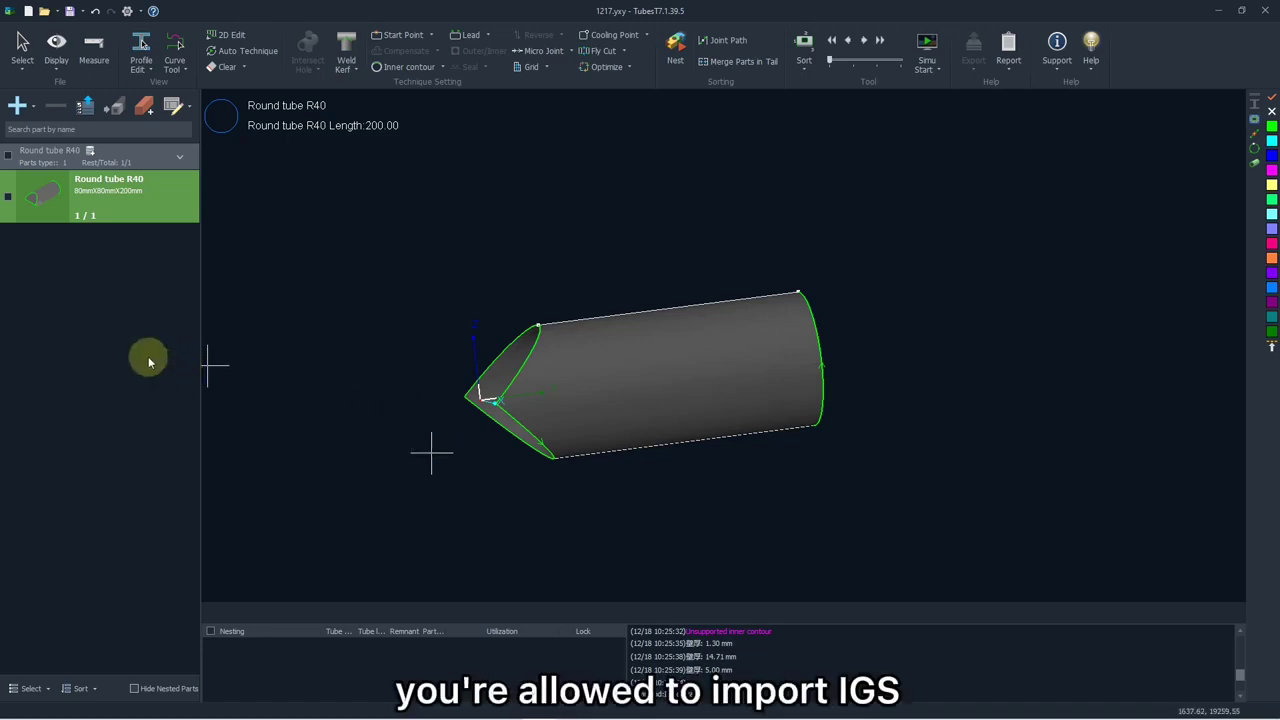
Open the file import for parts and preview individual IGS drawings in the Drawings folder
left_click(19, 106)
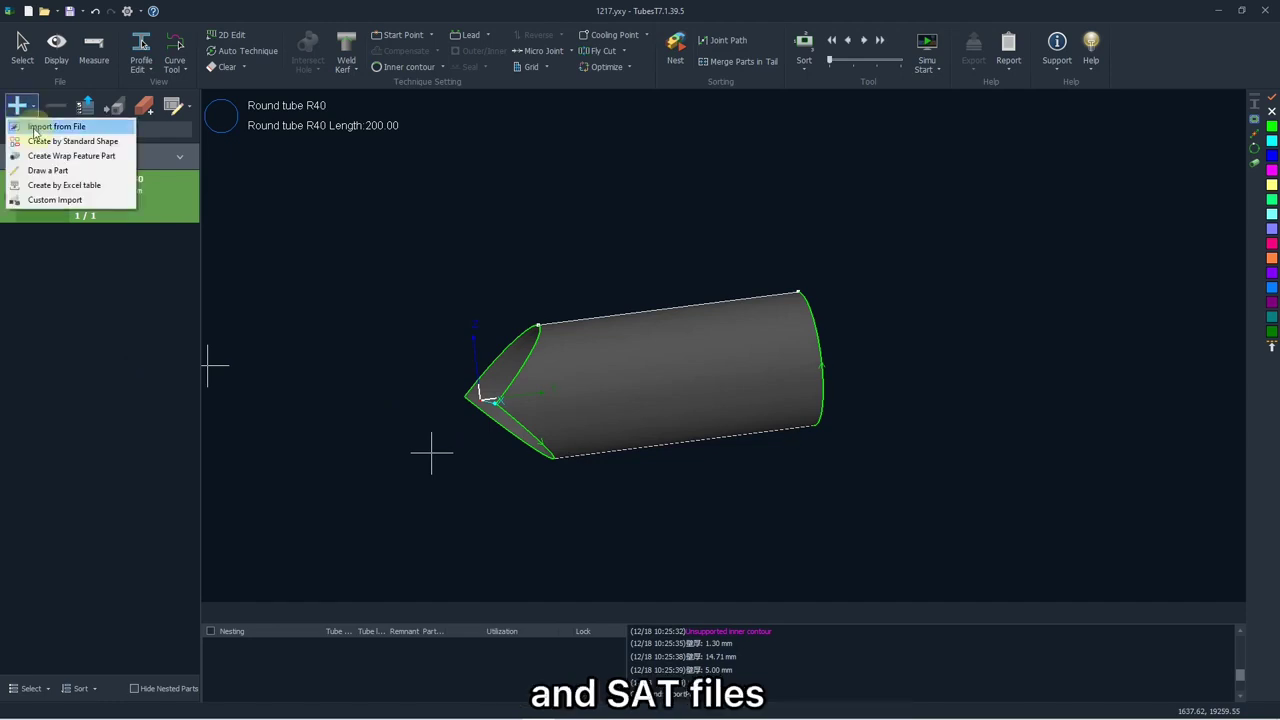
left_click(84, 128)
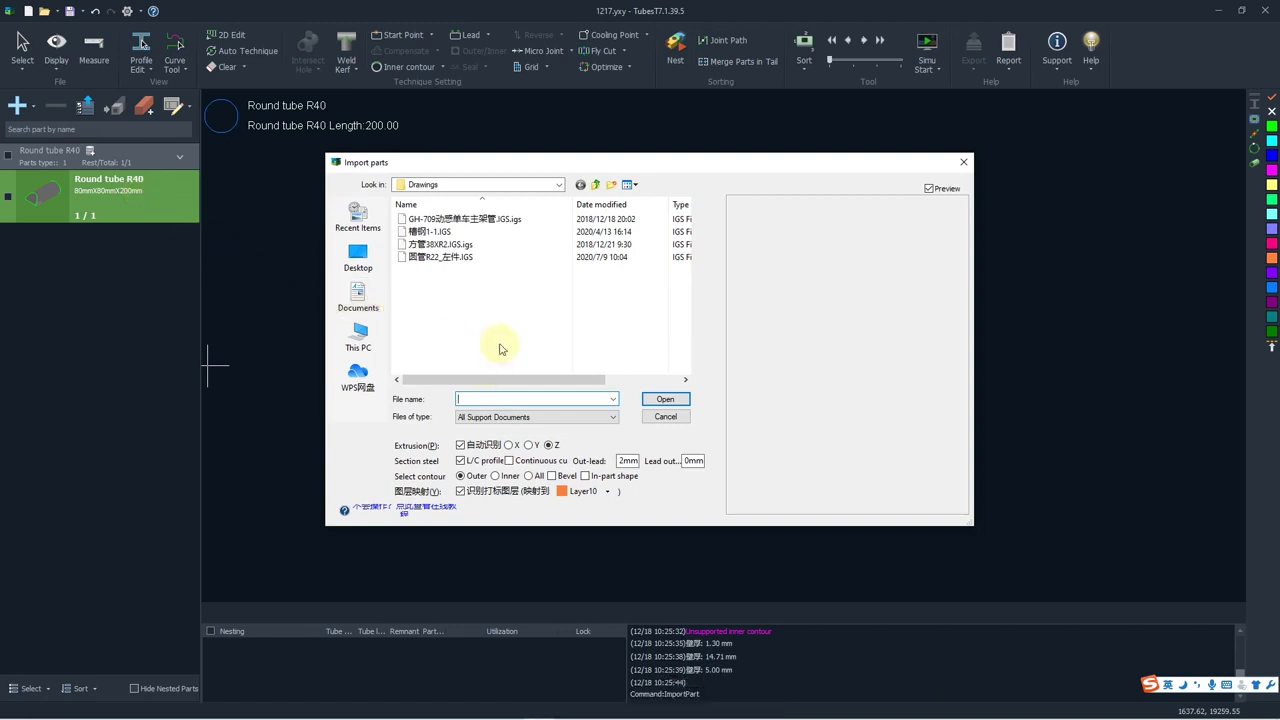
left_click(451, 220)
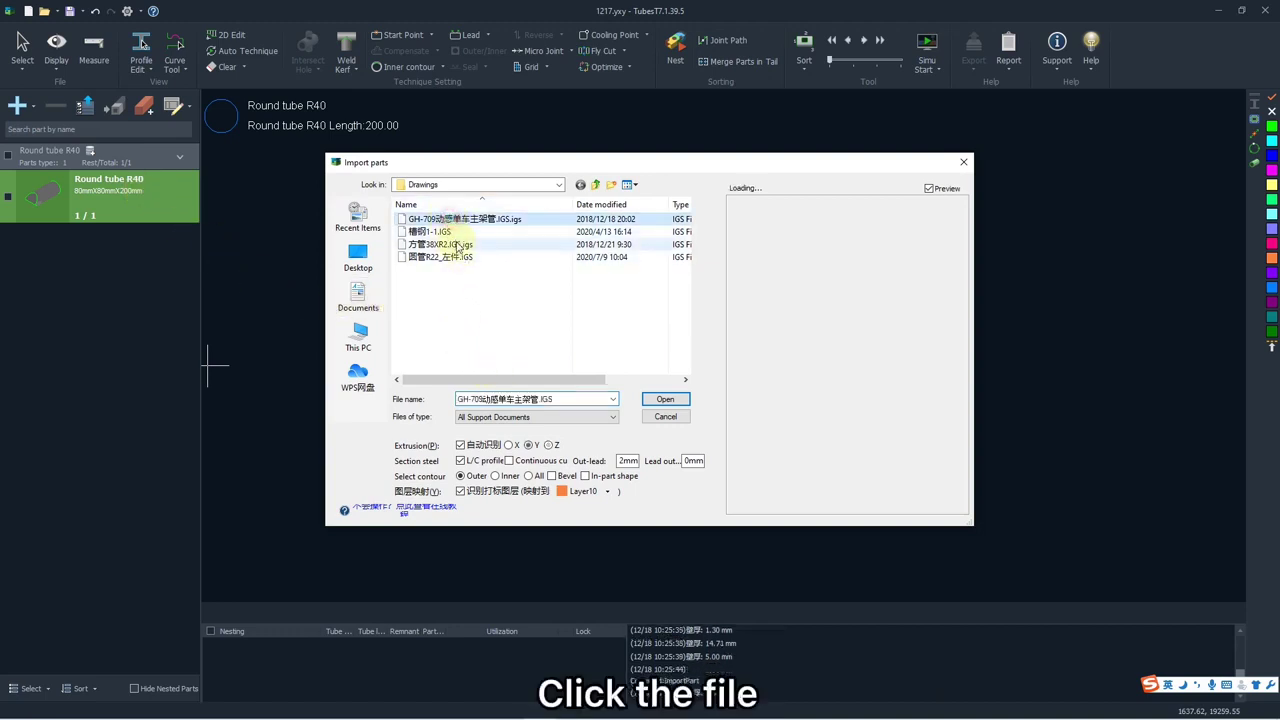
left_click(458, 231)
left_click(465, 244)
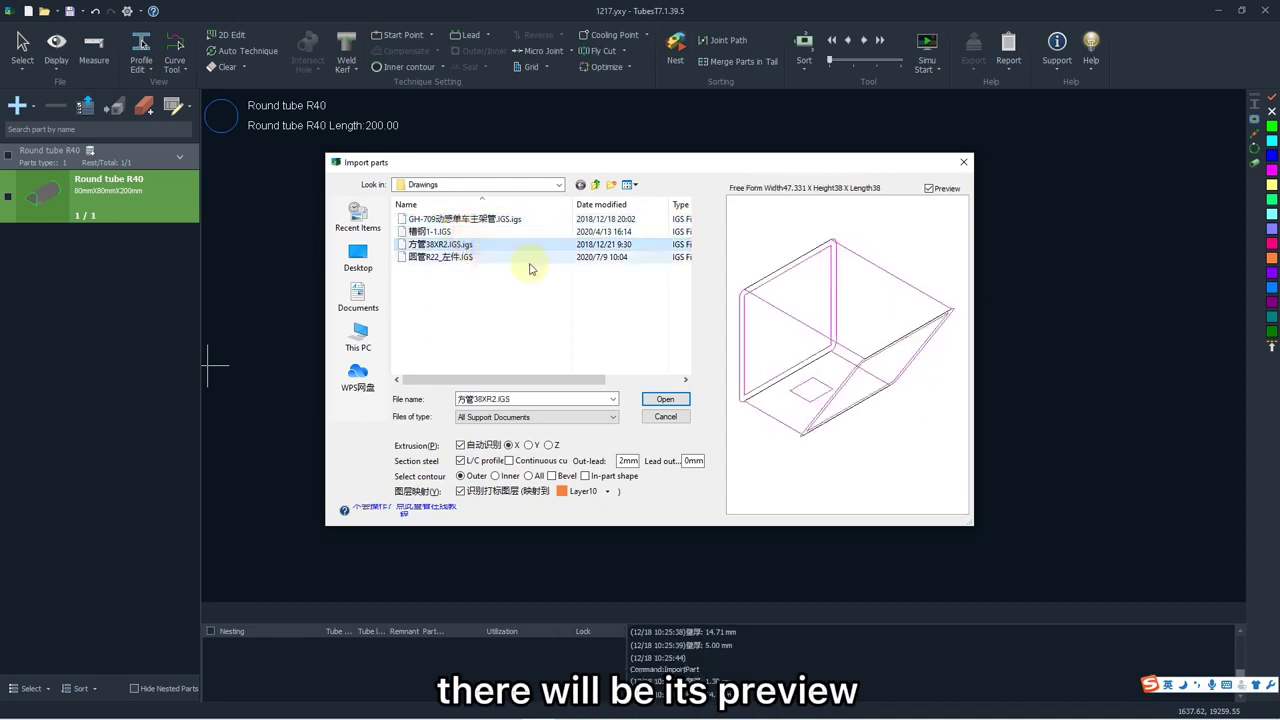
left_click_drag(829, 263, 882, 315)
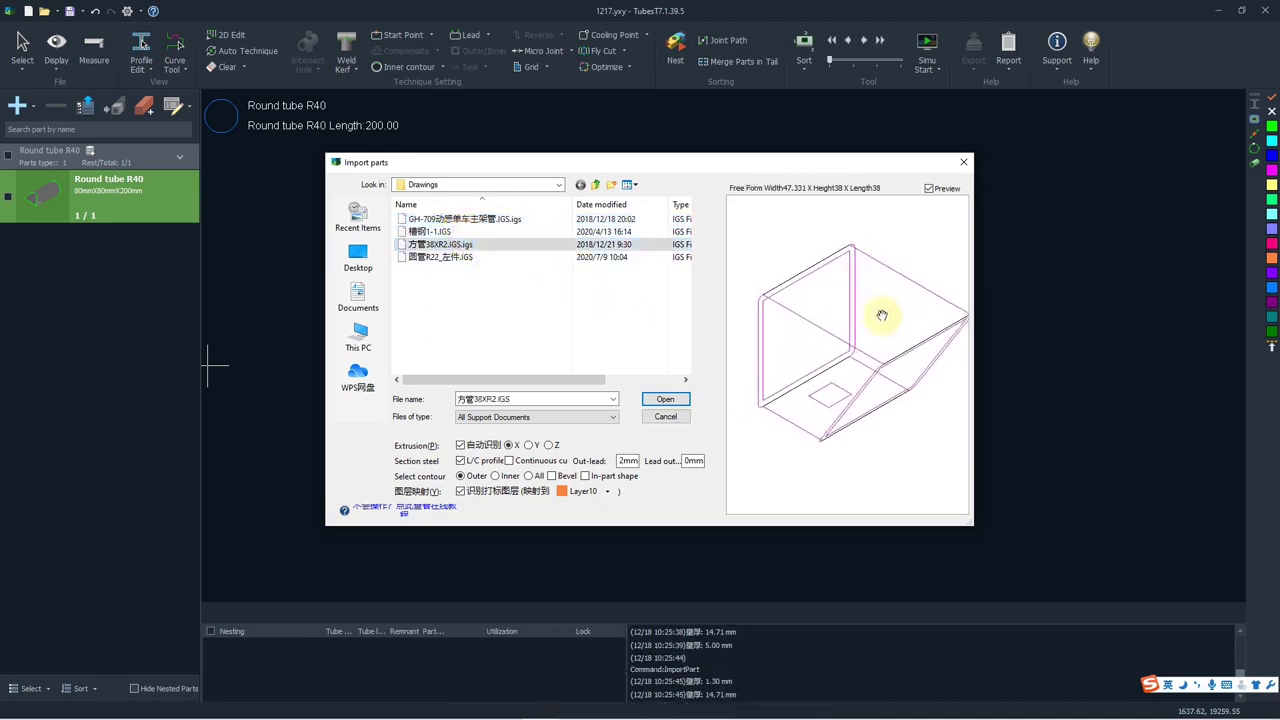
left_click(582, 257)
left_click(457, 280)
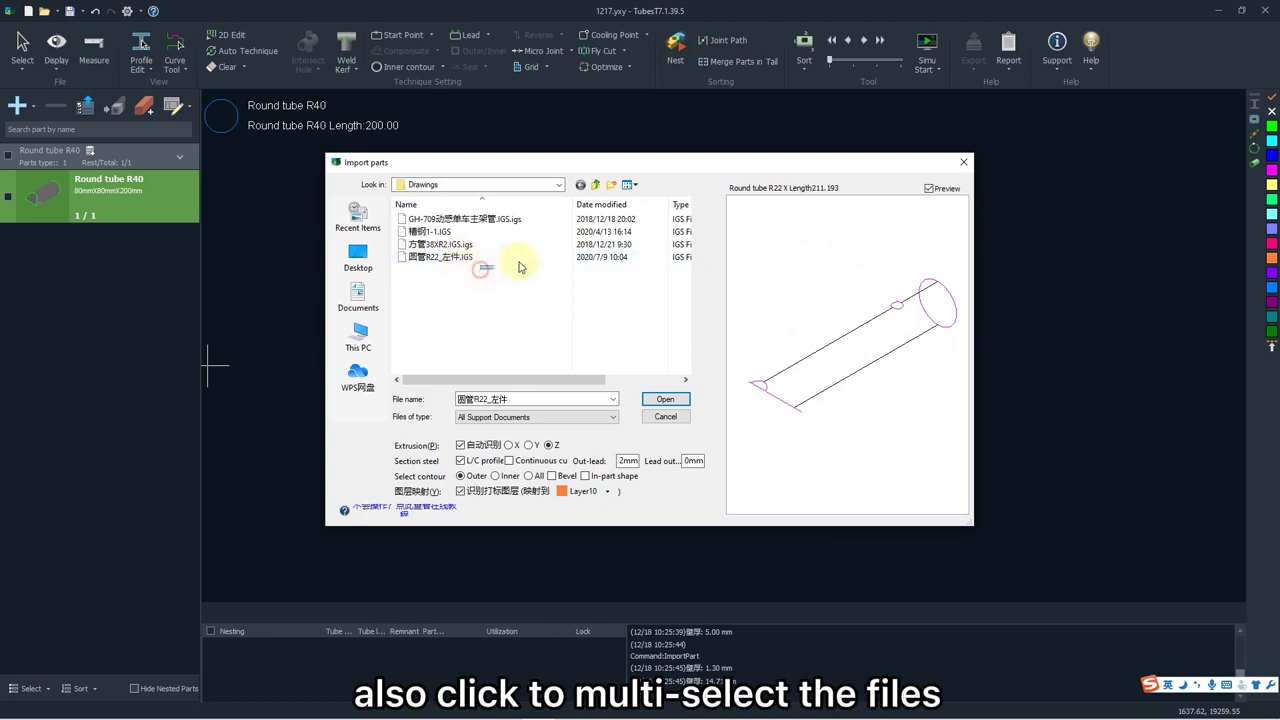
left_click_drag(486, 263, 540, 218)
left_click(505, 219)
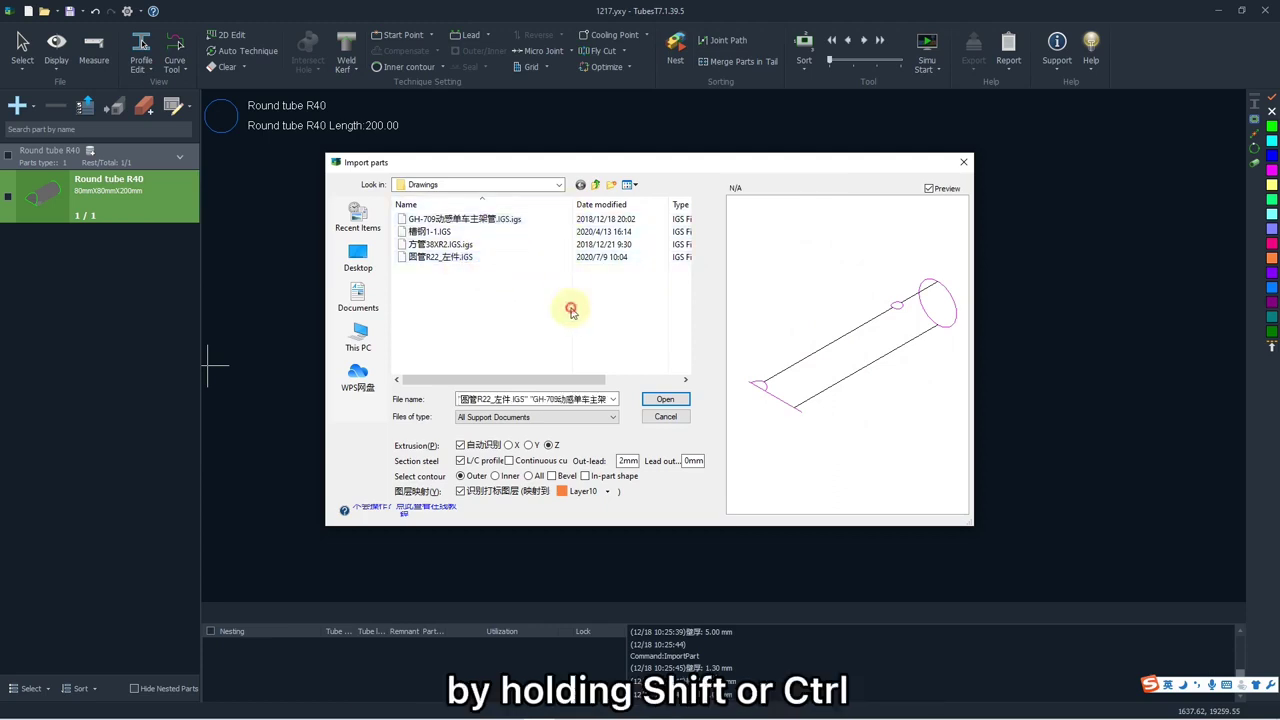
left_click(516, 259, "shift")
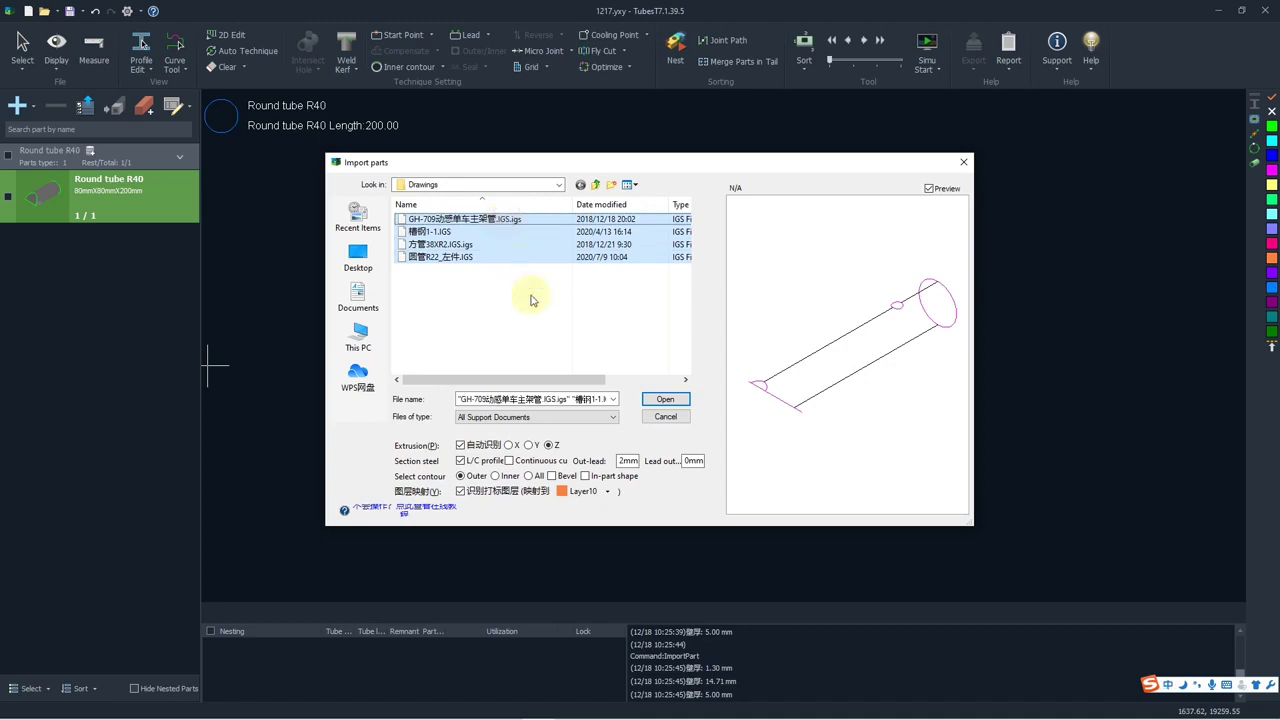
left_click_drag(531, 280, 515, 244)
left_click(516, 229, "shift")
left_click(535, 298)
left_click(519, 260)
left_click(466, 219, "shift")
left_click(588, 233, "shift")
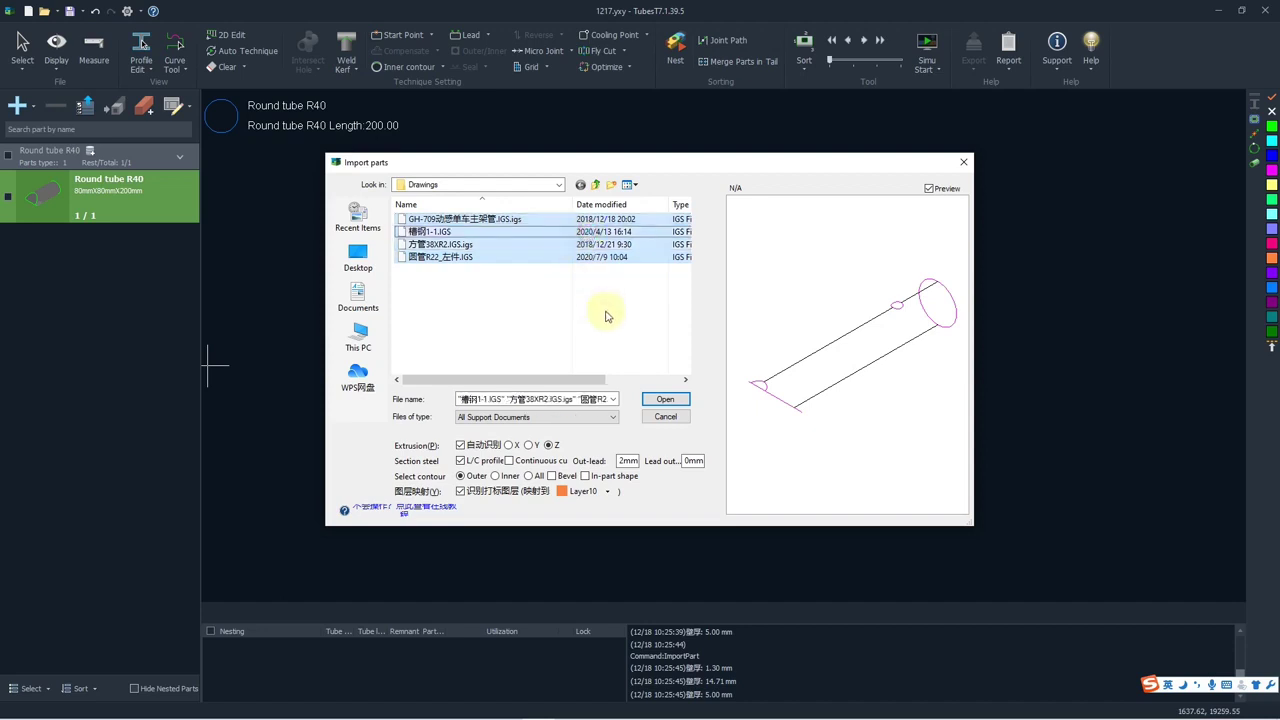
left_click(606, 311)
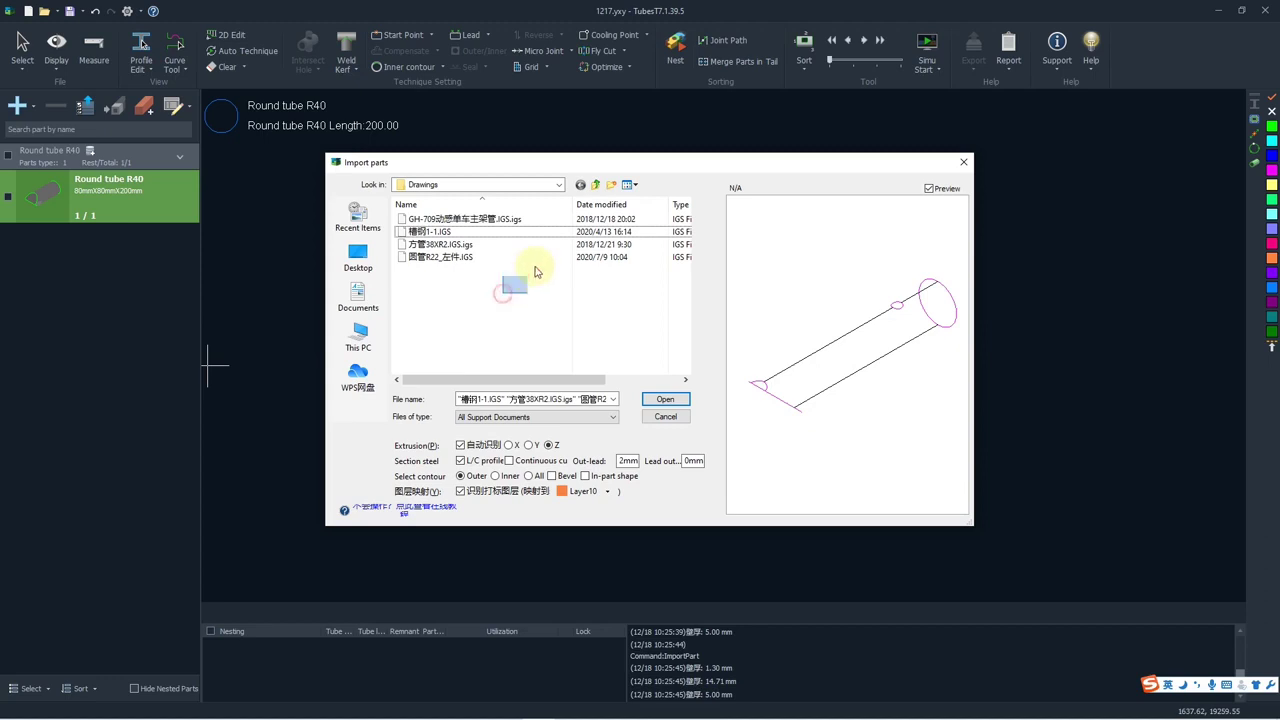
Import all four IGS drawings from the Drawings folder at once and select the 槽钢1-1 part
key("ctrl+a")
left_click(665, 399)
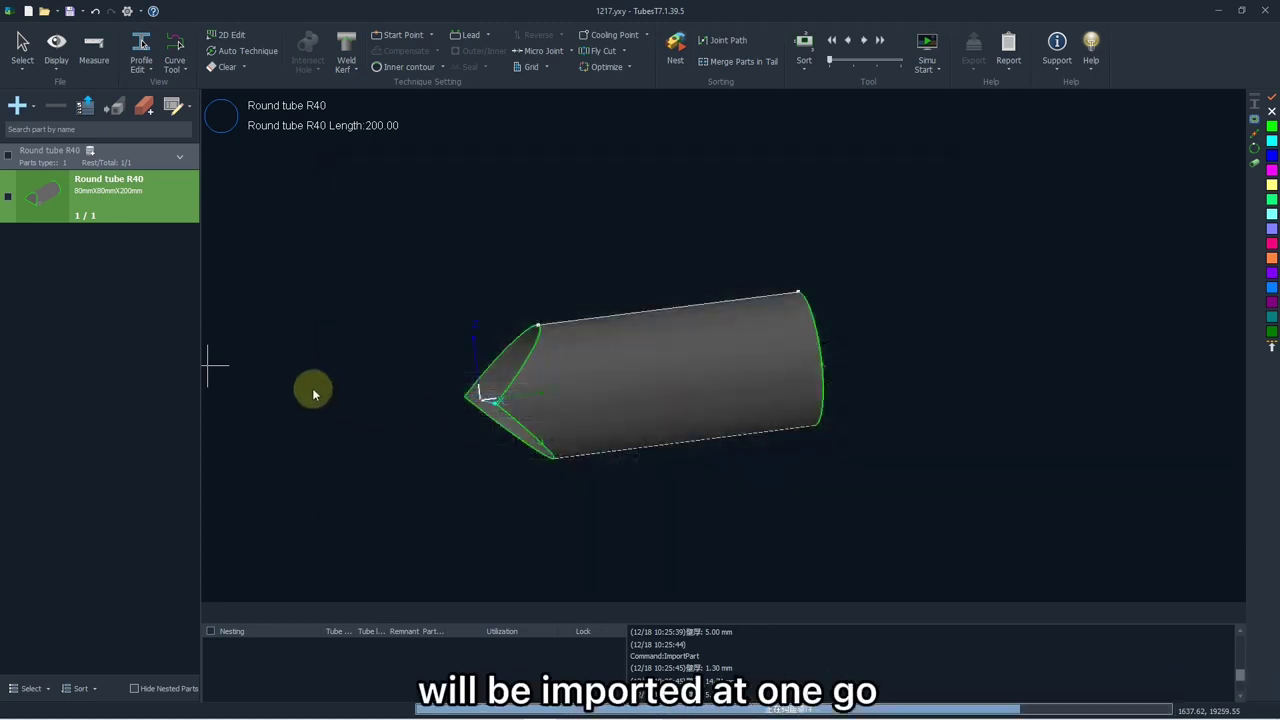
left_click(537, 454)
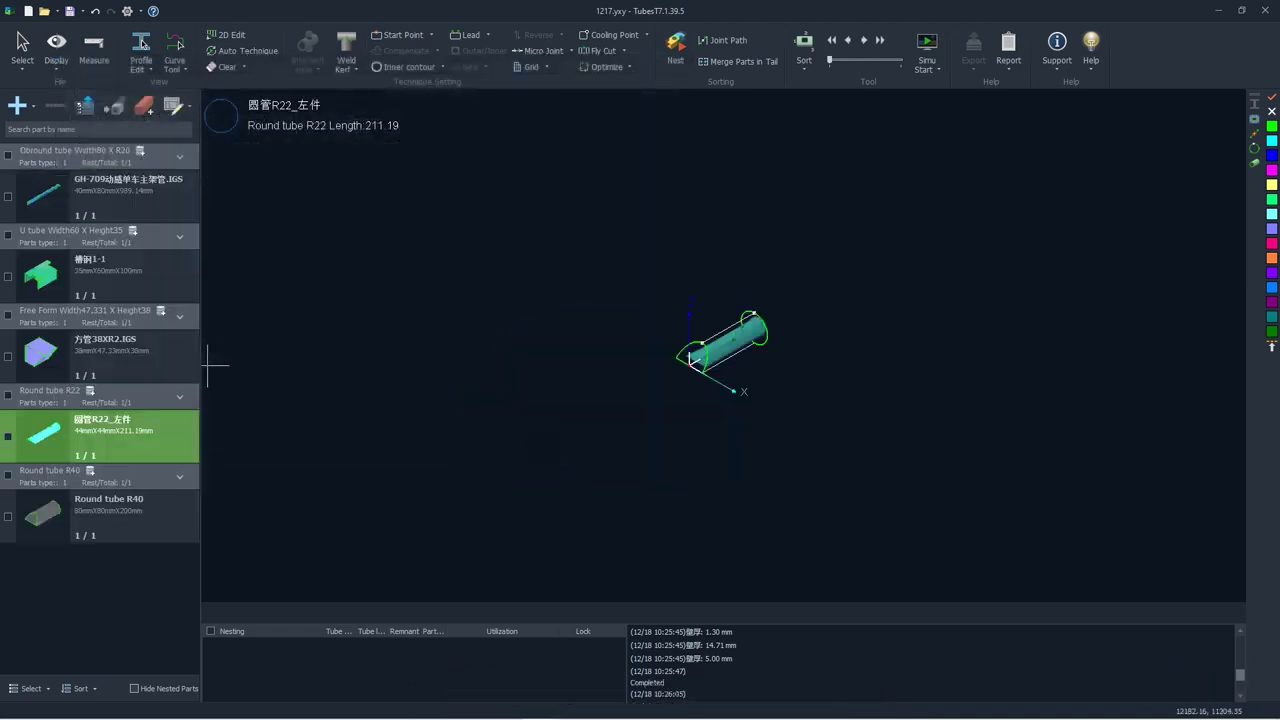
left_click(57, 284)
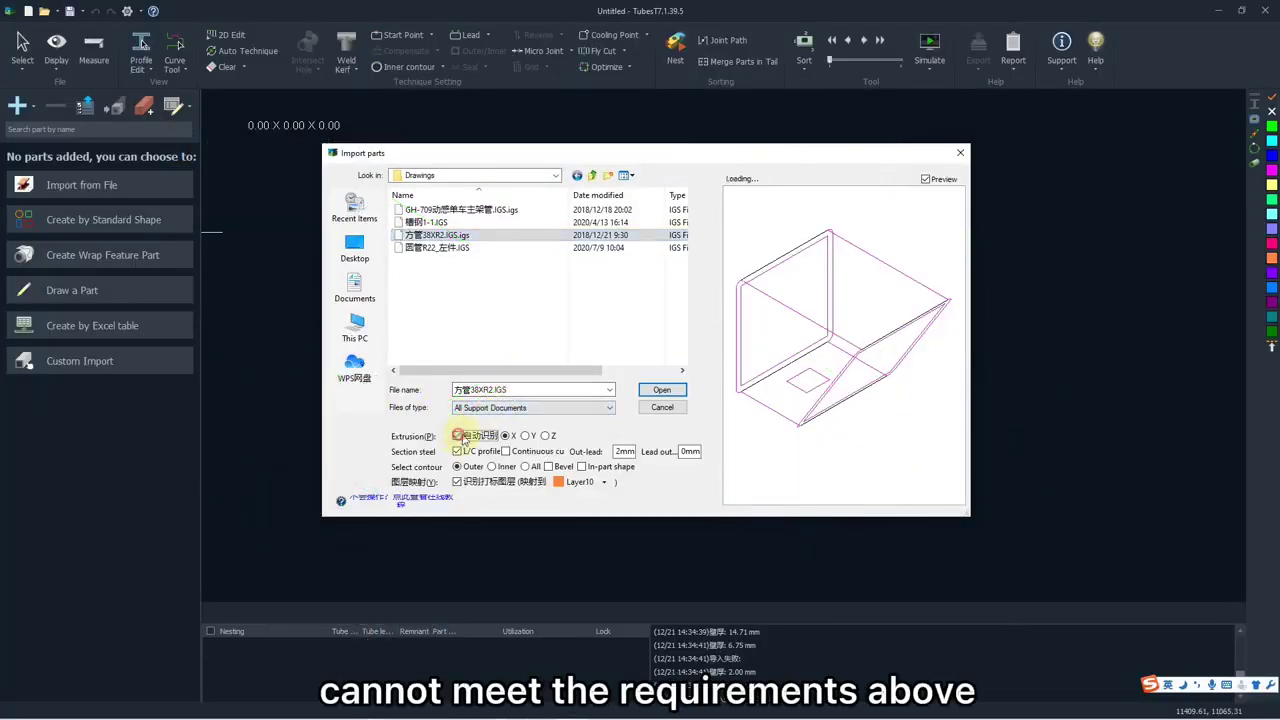
Turn off automatic extrusion recognition for 方管38XR2 and try the Z and Y directions, ending on X
left_click(513, 436)
left_click(545, 436)
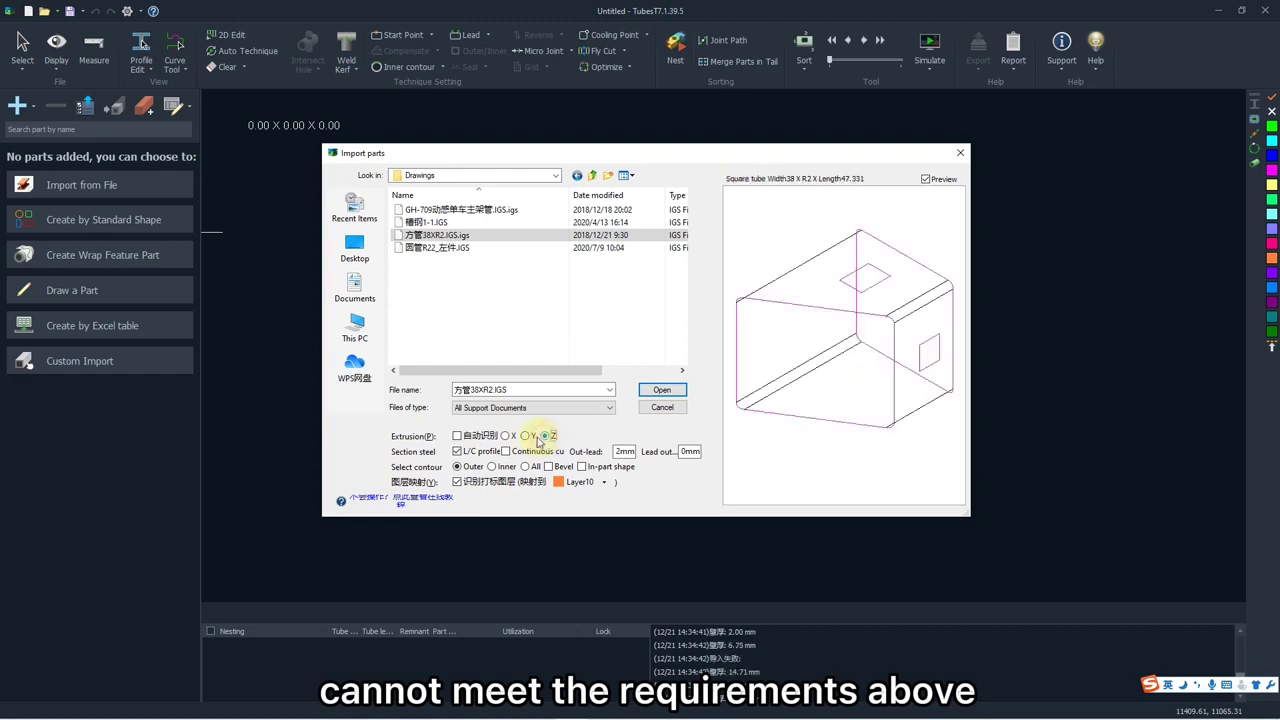
left_click(526, 436)
left_click(508, 436)
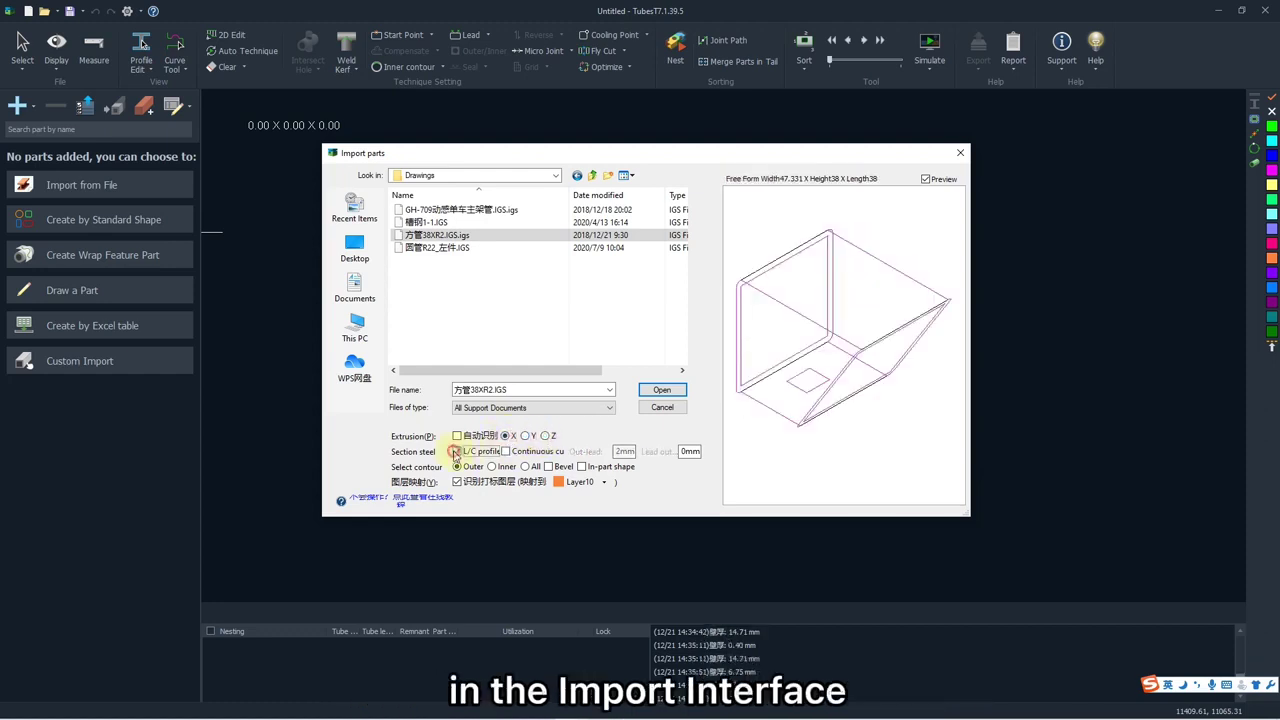
Switch the L/C profile option off and on again, and set the contour selection to Inner
left_click(457, 451)
left_click(457, 451)
left_click(496, 468)
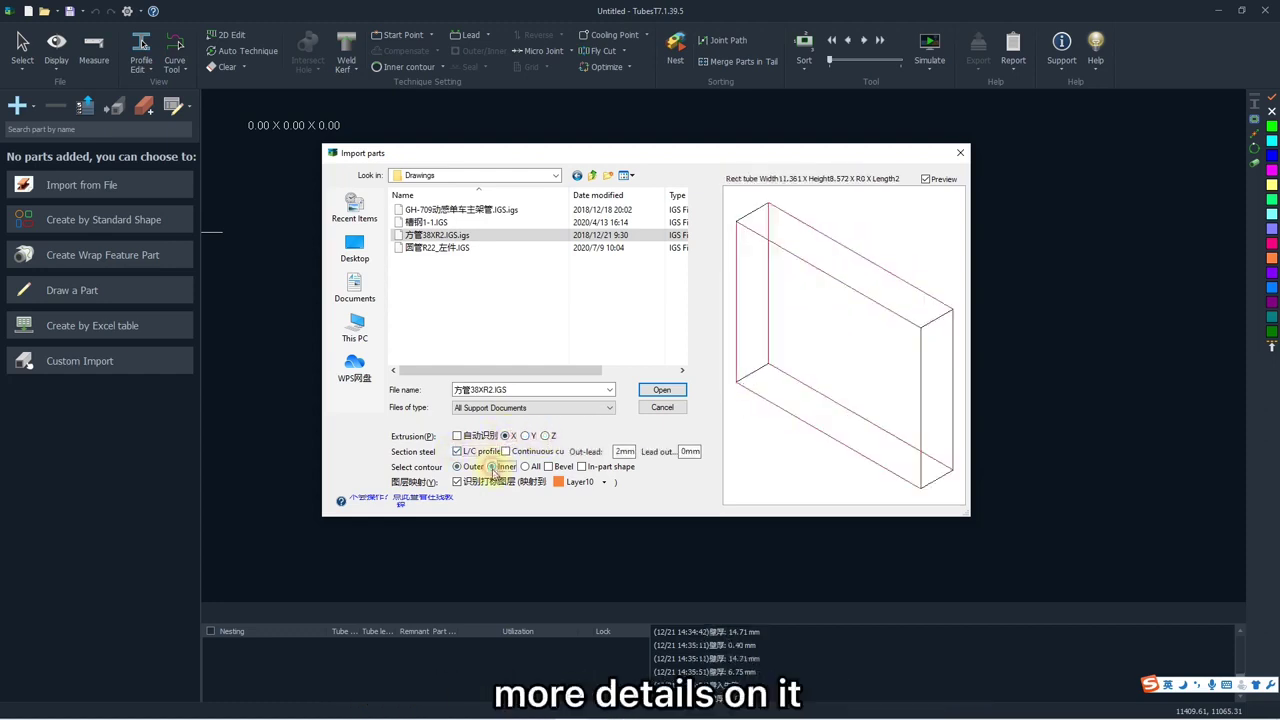
Set the import contour selection to All for 方管38XR2
left_click(525, 467)
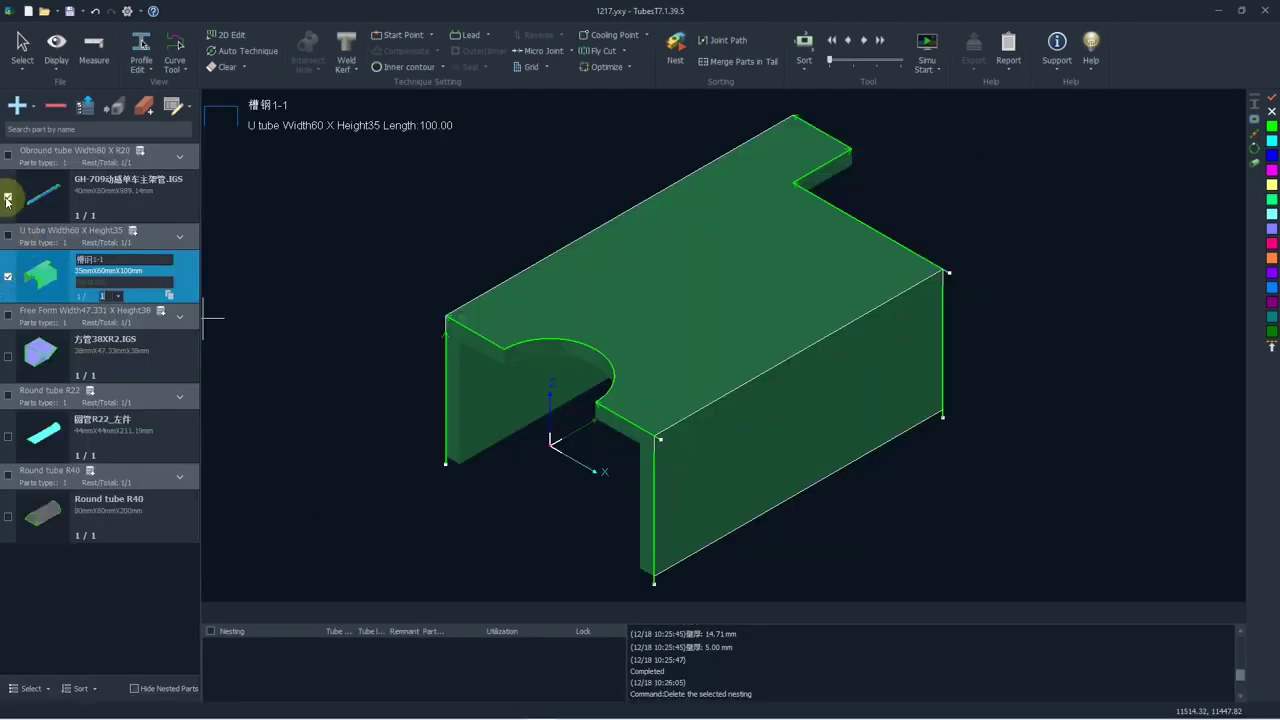
Change the ticks of the GH-709 and 槽钢1-1 parts, select every part in the list, and deselect them all
left_click(9, 198)
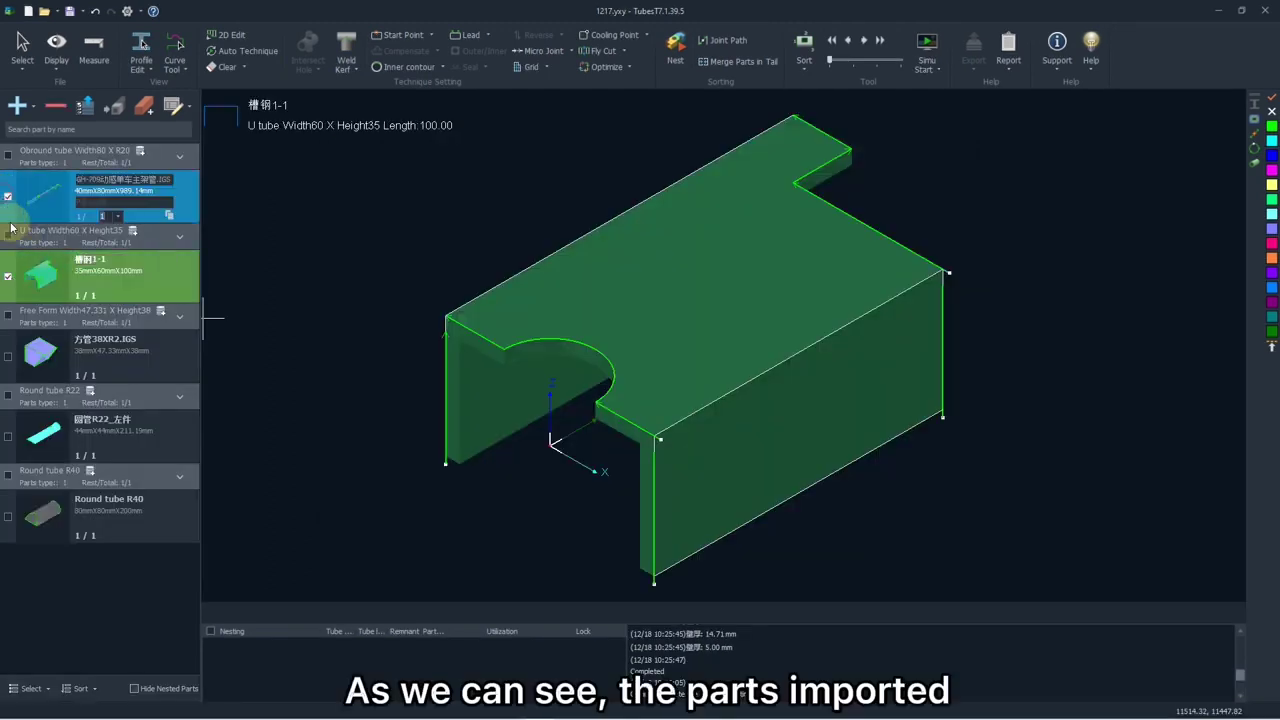
left_click(12, 274)
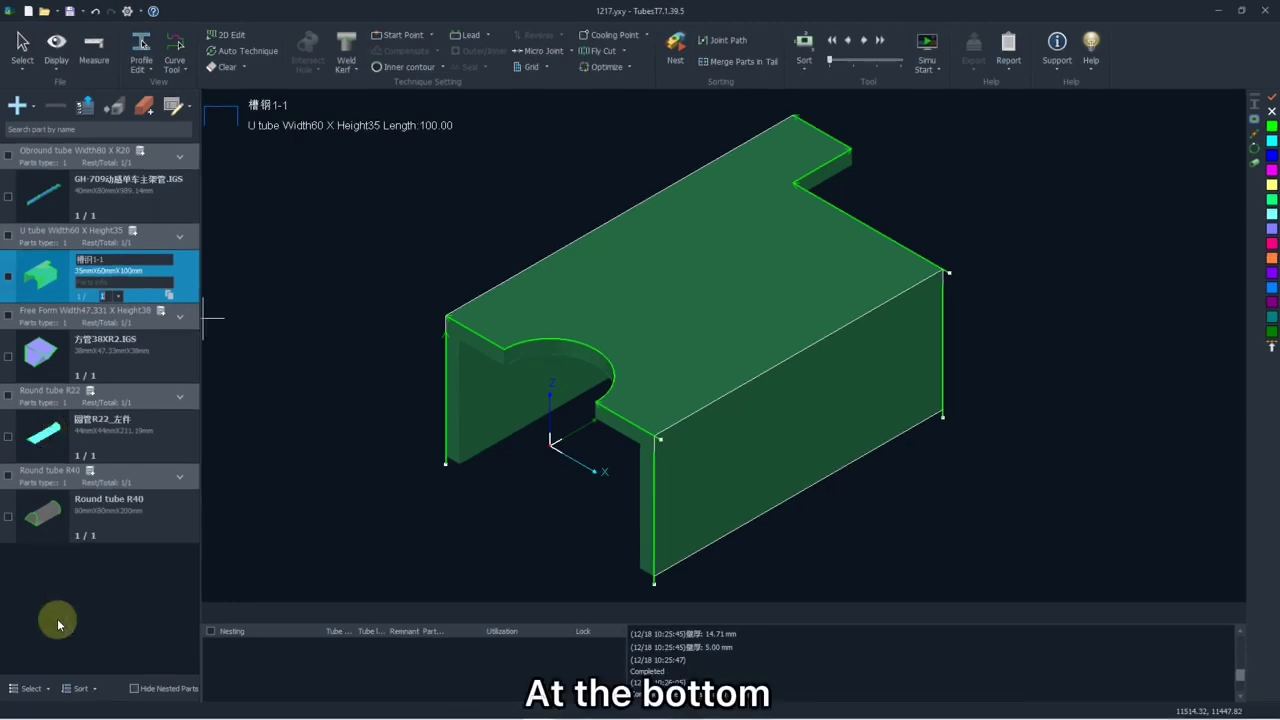
left_click(40, 689)
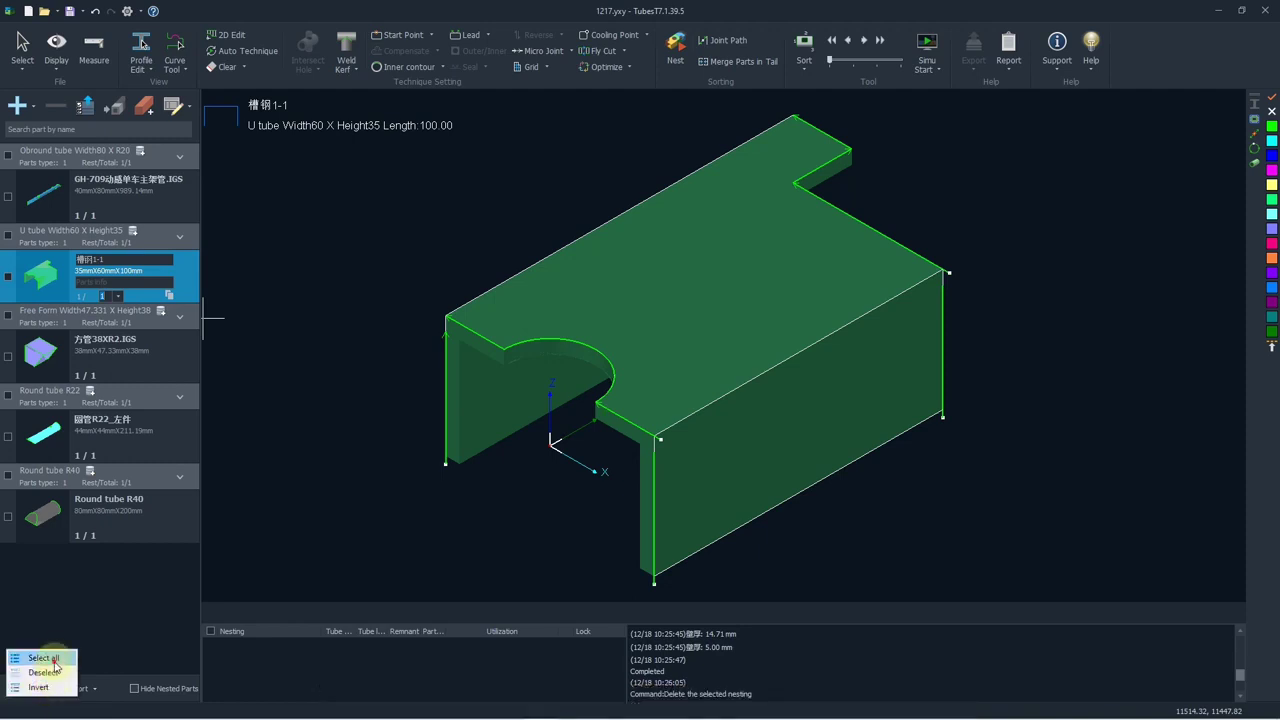
left_click(40, 658)
left_click(40, 689)
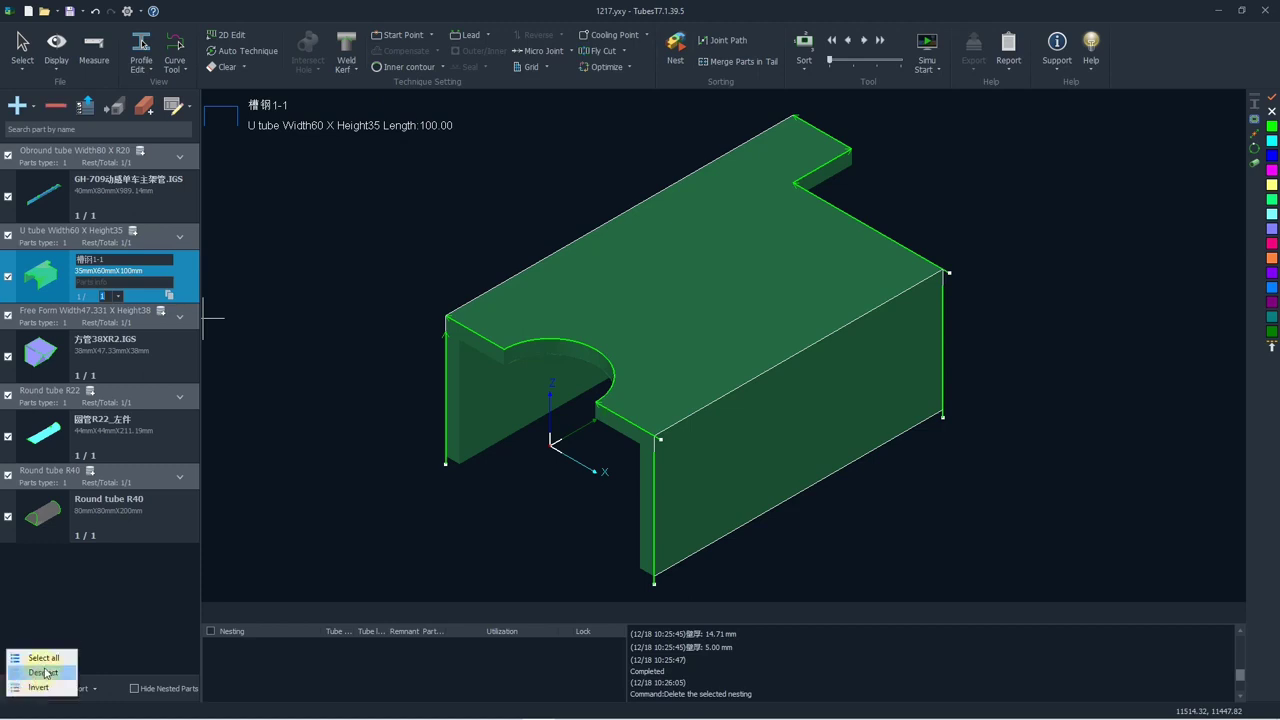
left_click(44, 673)
Restore the original sort order of the parts list
left_click(88, 688)
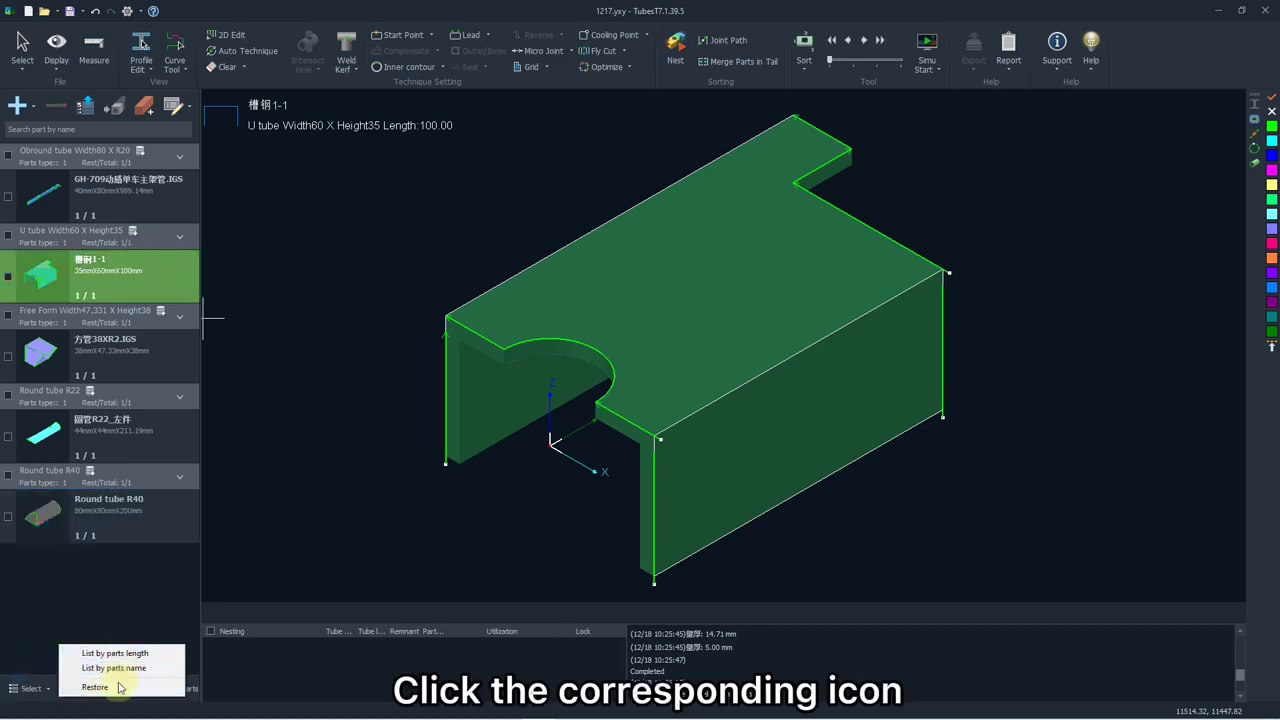
left_click(119, 688)
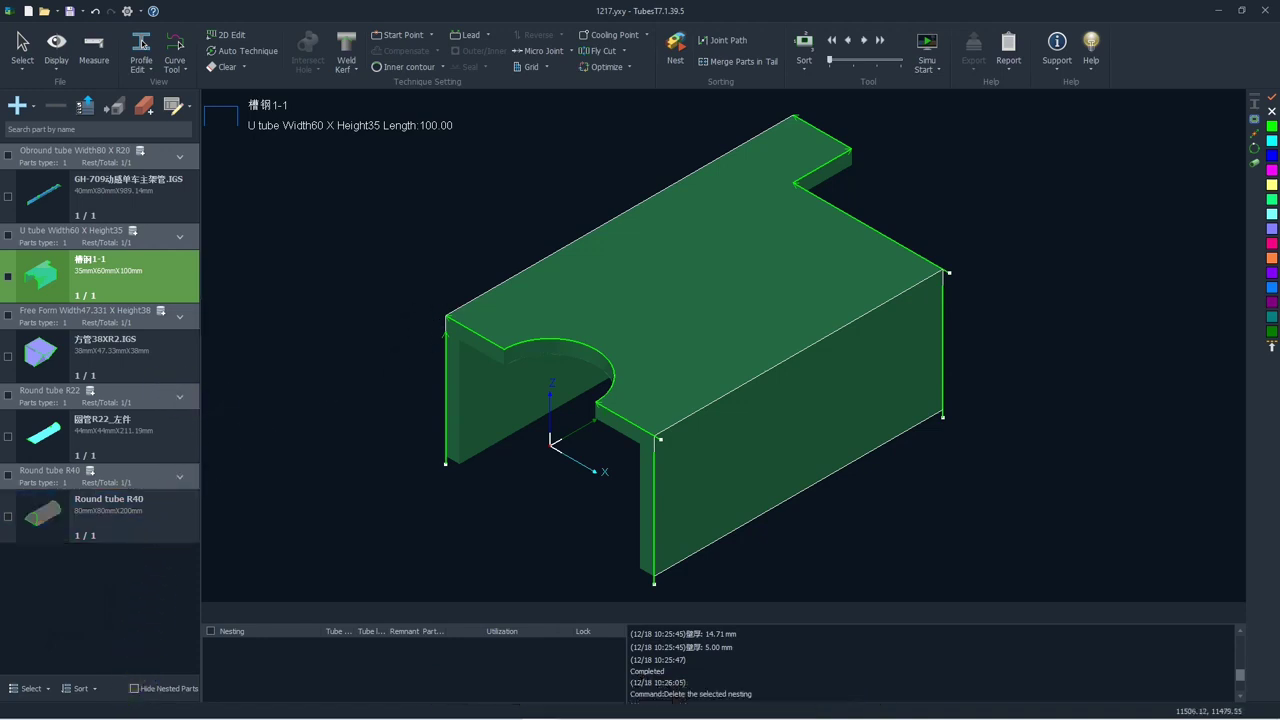
Zoom and rotate the view of the 槽钢1-1 part and fit it to the window
scroll(672, 334, "down", 2)
scroll(674, 331, "up", 2)
scroll(682, 322, "down", 2)
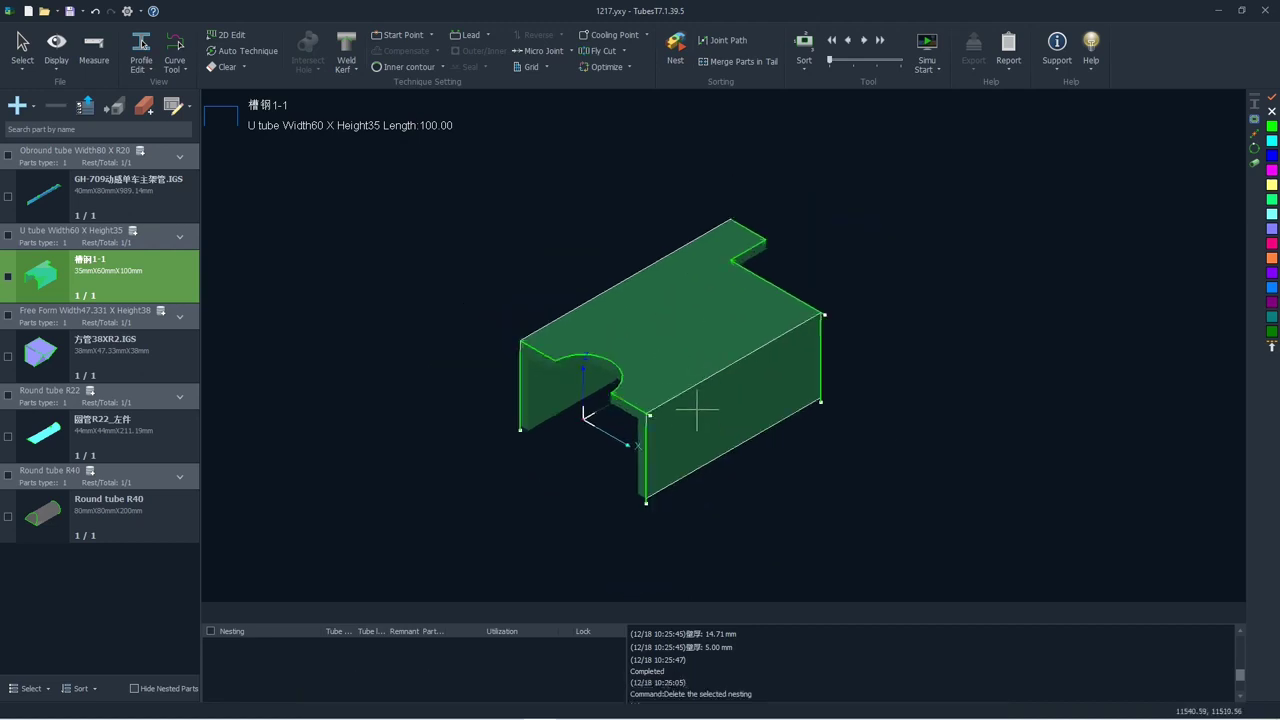
middle_click_drag(693, 409, 650, 425)
key("F3")
key("F3")
Zoom in on the 槽钢1-1 part, restore the default view, and fit the part to the window
scroll(632, 418, "up", 2)
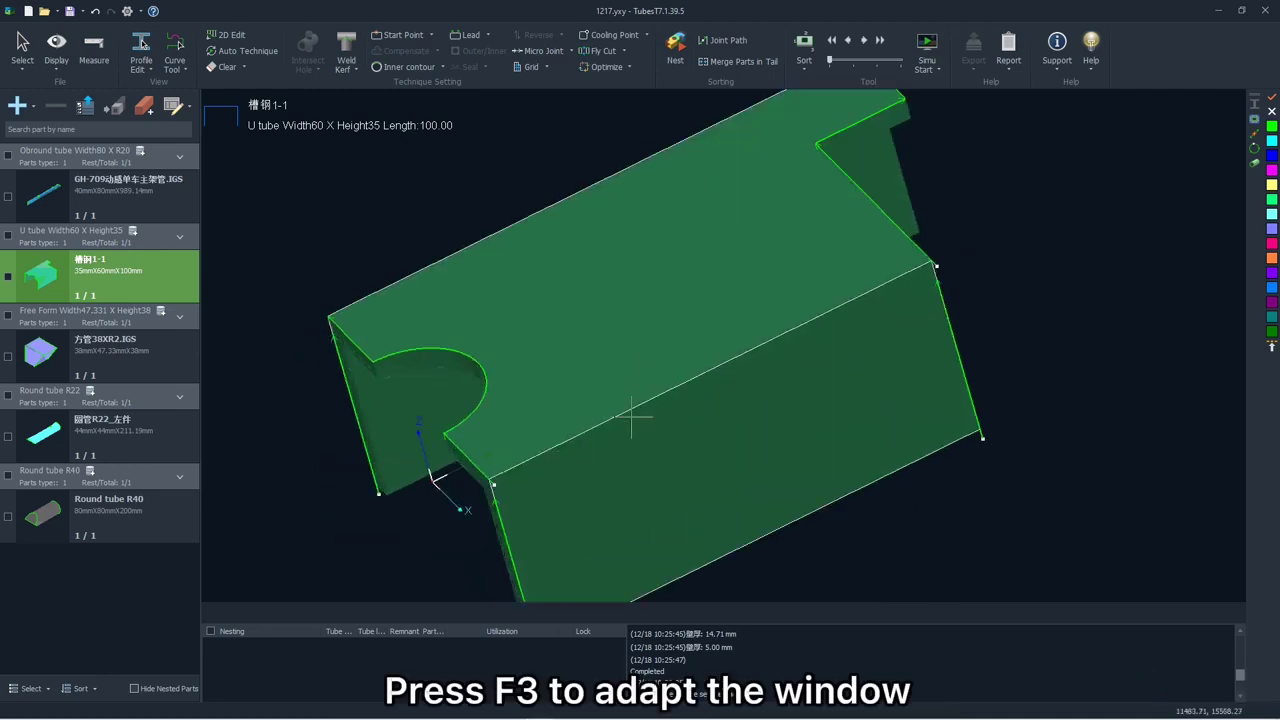
scroll(632, 418, "down", 1)
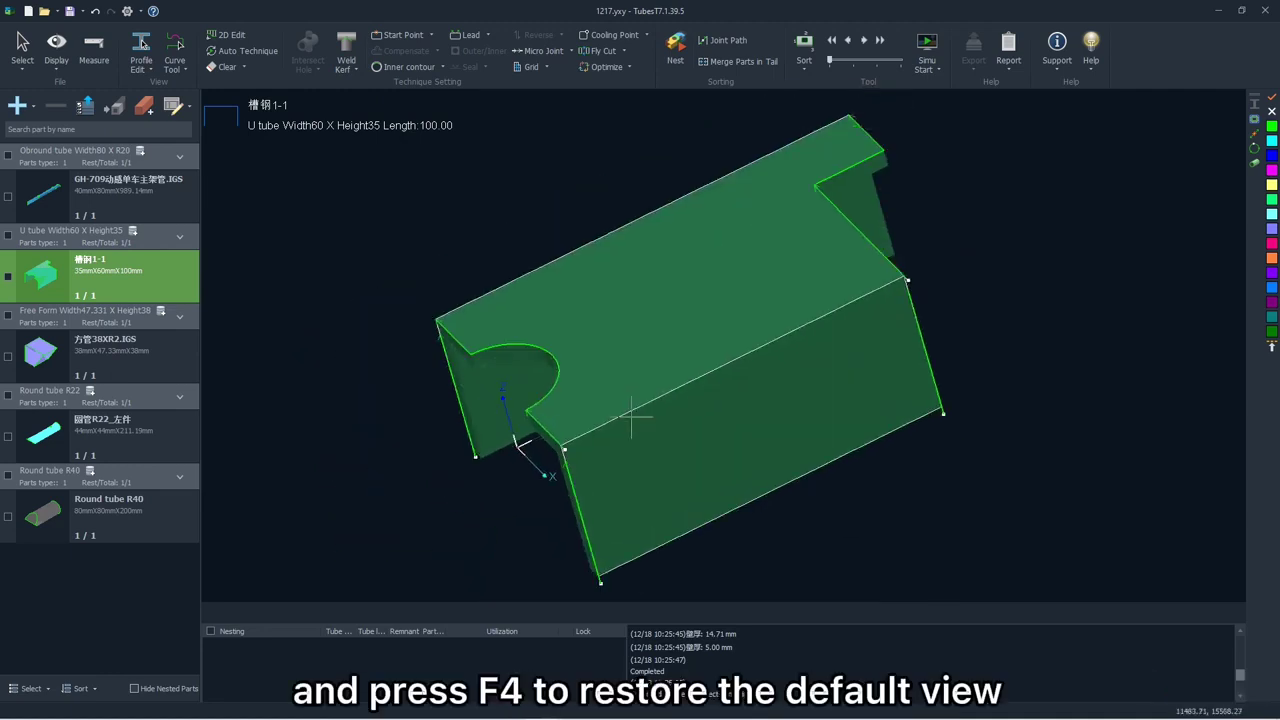
key("F4")
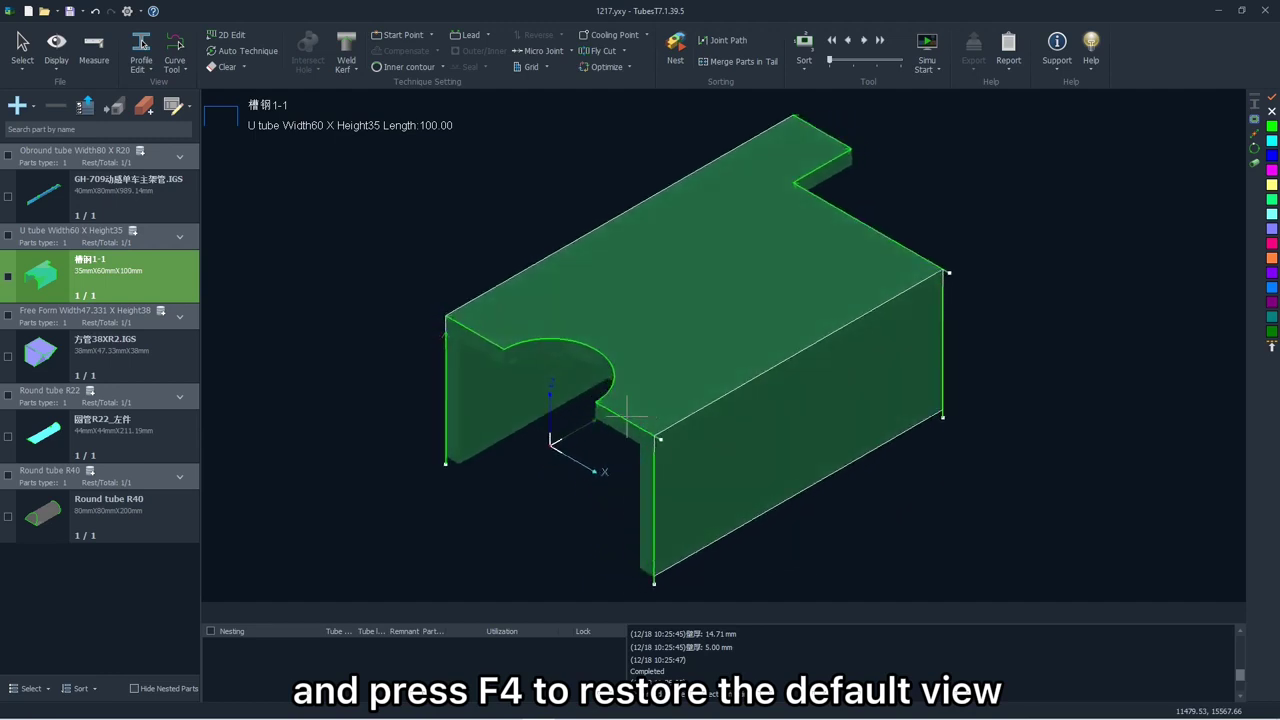
scroll(595, 390, "up", 2)
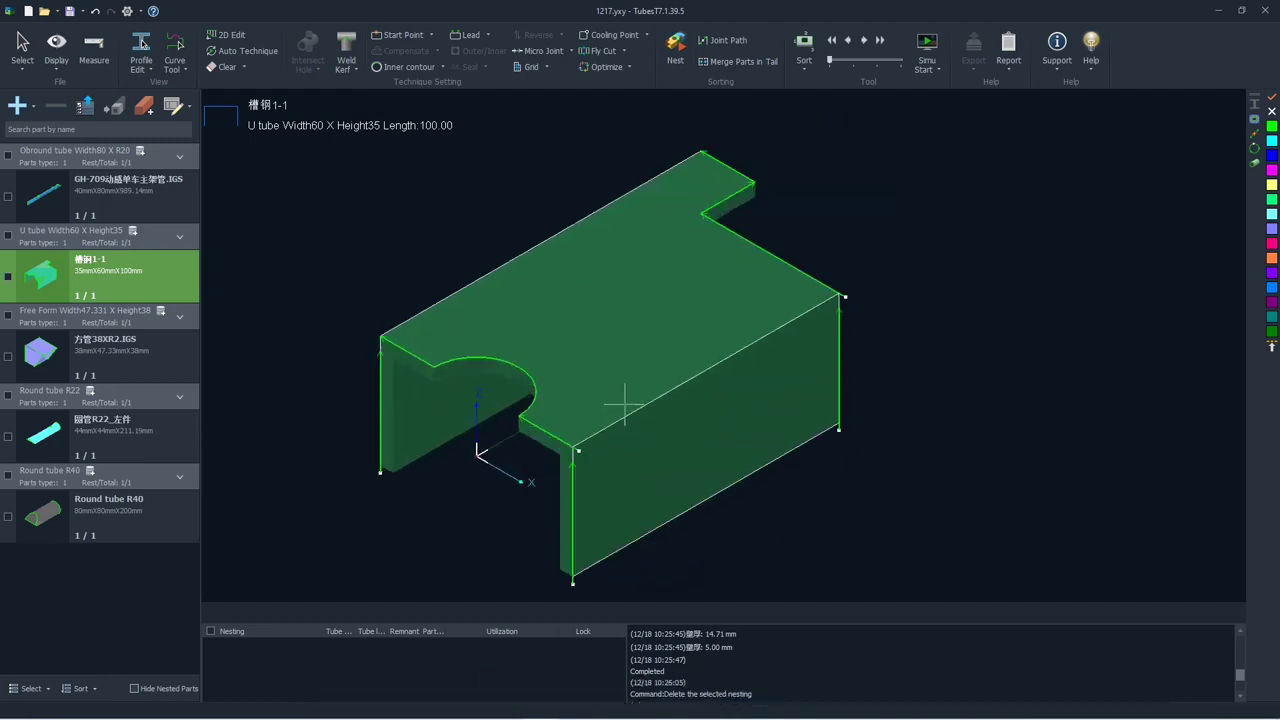
scroll(743, 294, "up", 5)
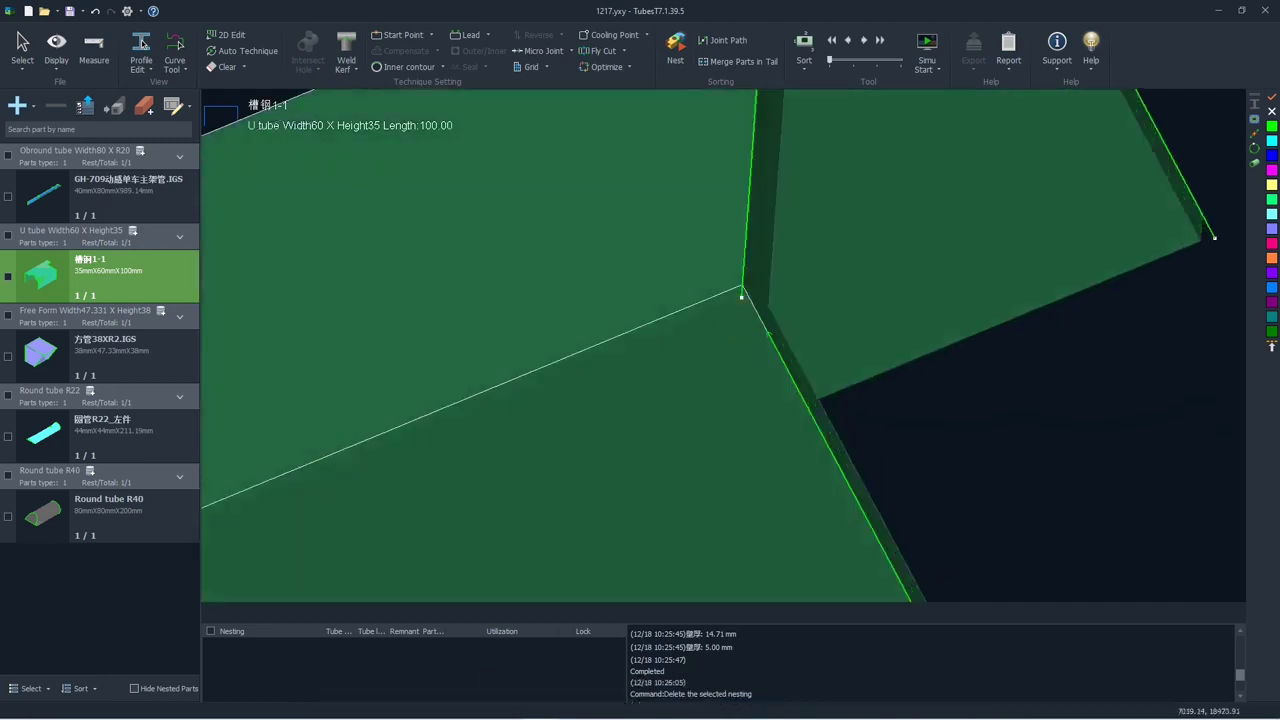
key("F4")
key("F3")
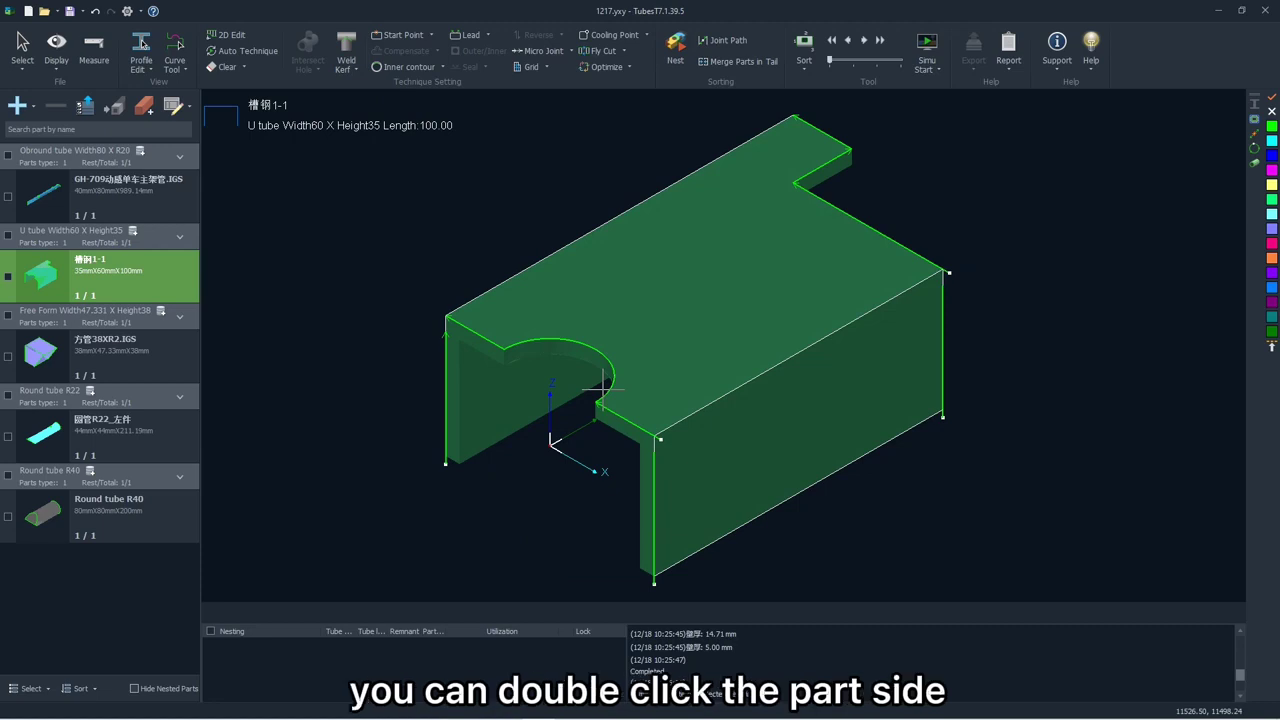
Inspect the 槽钢1-1 part from several preset orientations, including its end profile
double_click(435, 290)
left_click(449, 255)
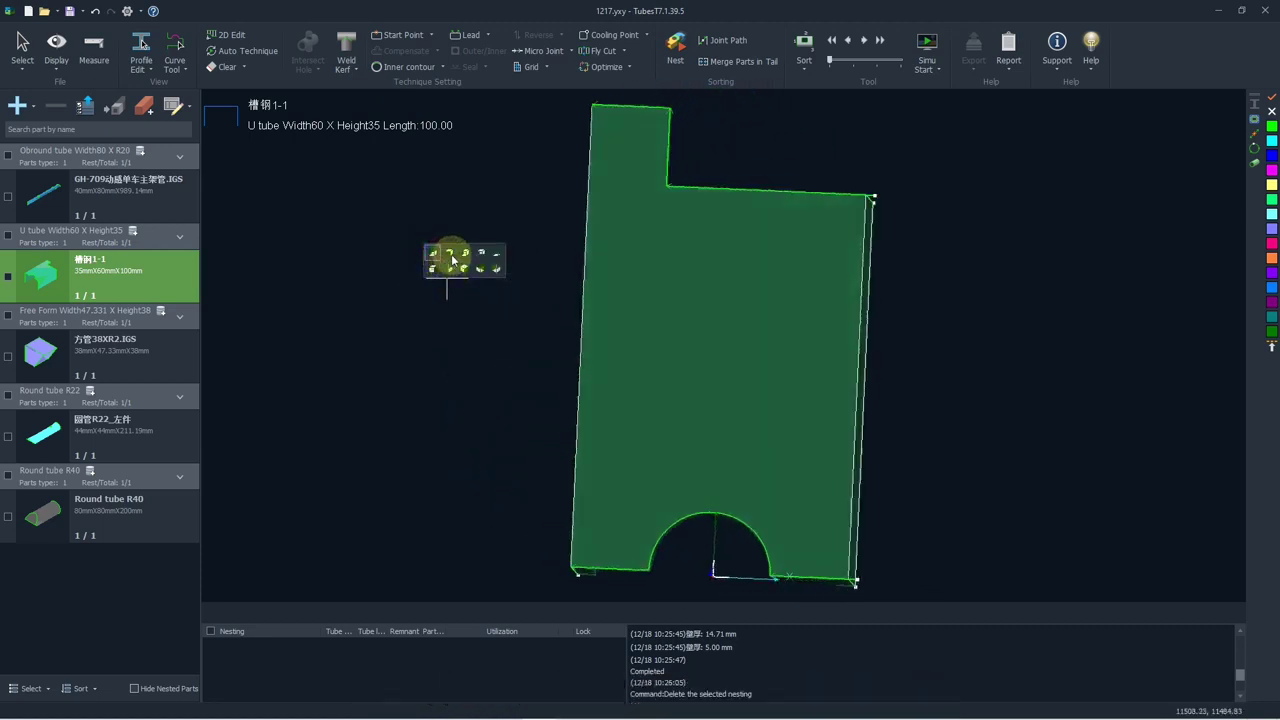
left_click(463, 268)
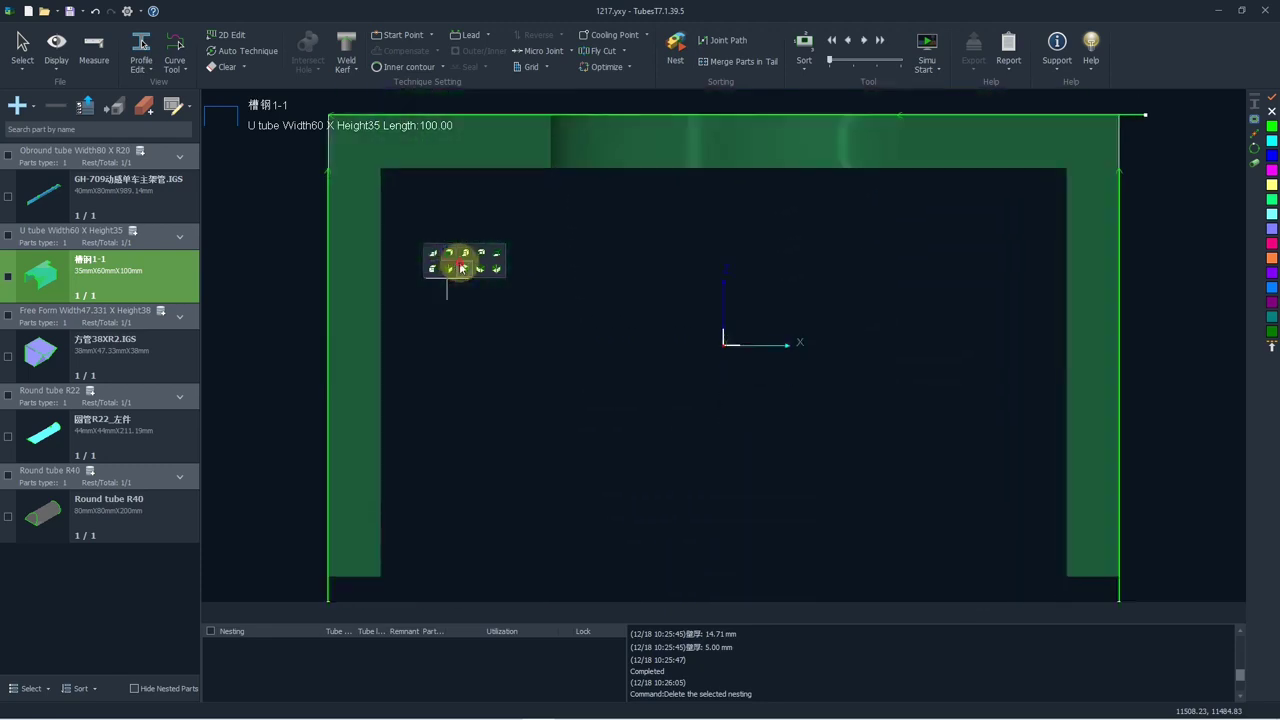
left_click(481, 255)
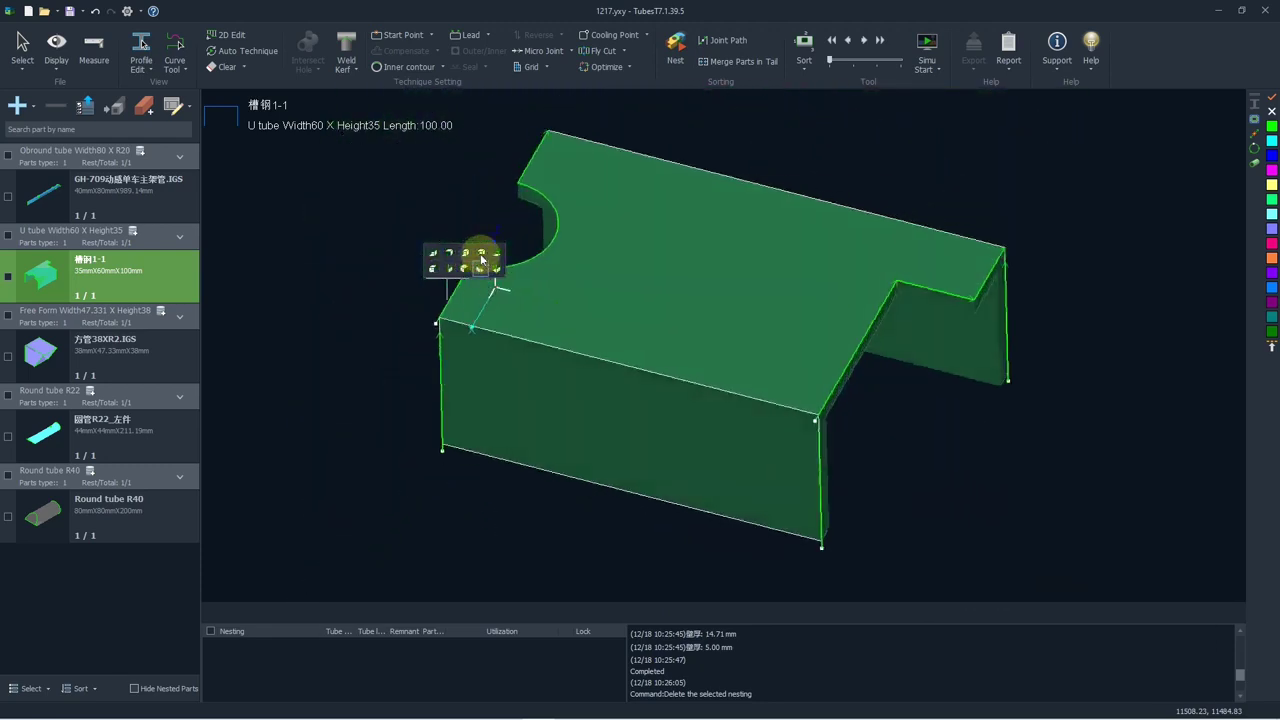
left_click(481, 257)
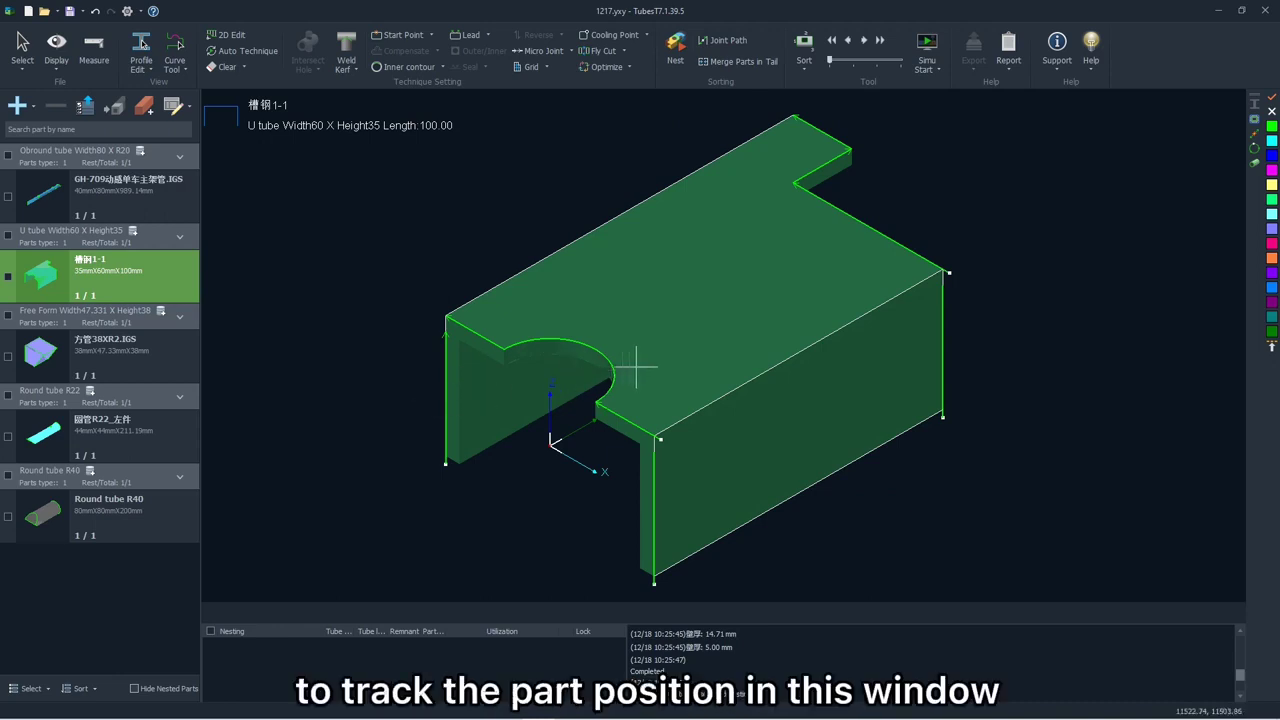
Shift the 槽钢1-1 part in the view and spin it around its length axis in both slow and fast increments
middle_click_drag(705, 360, 733, 350)
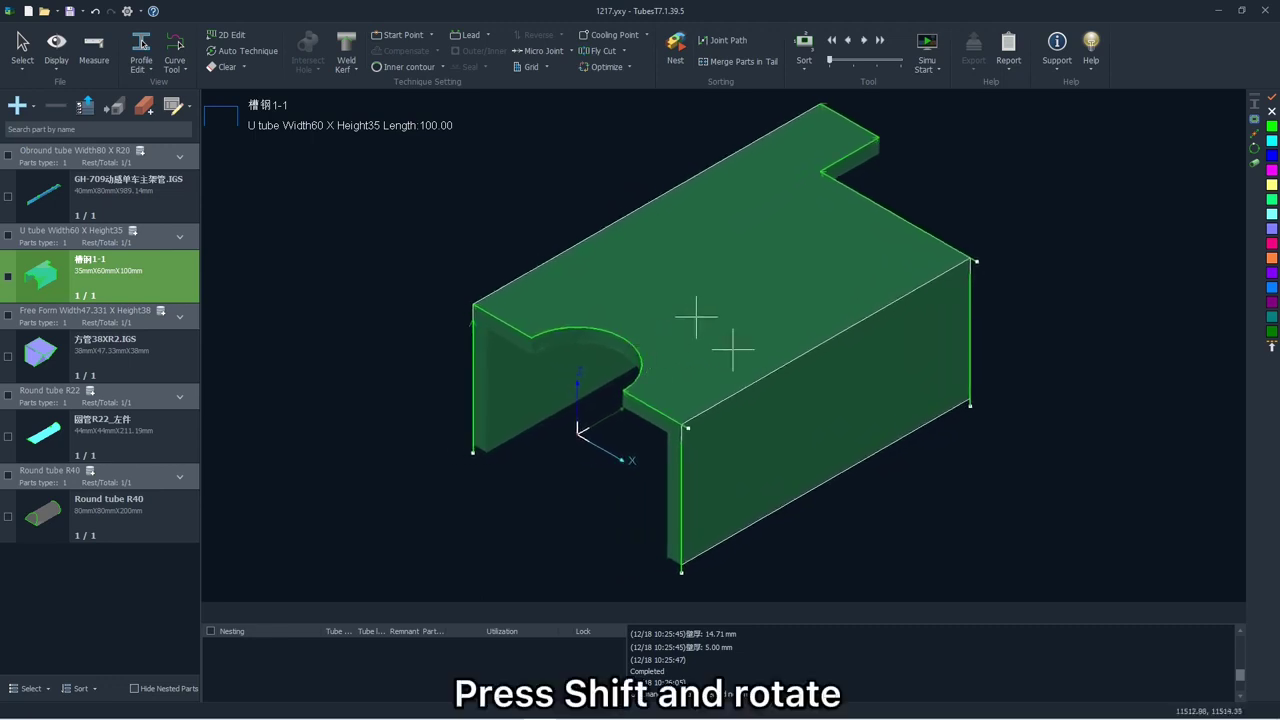
scroll(733, 349, "down", 5, "shift")
scroll(733, 349, "up", 5, "shift")
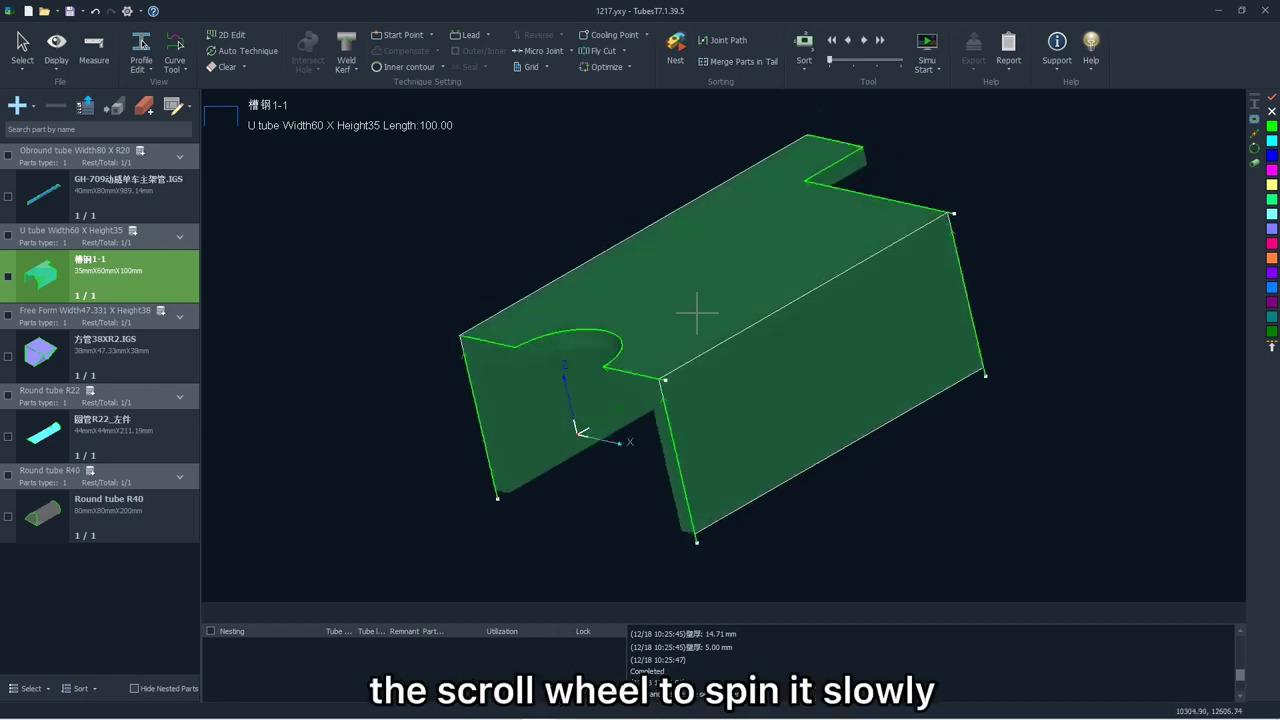
scroll(697, 313, "down", 3, "shift")
scroll(697, 313, "up", 3, "shift")
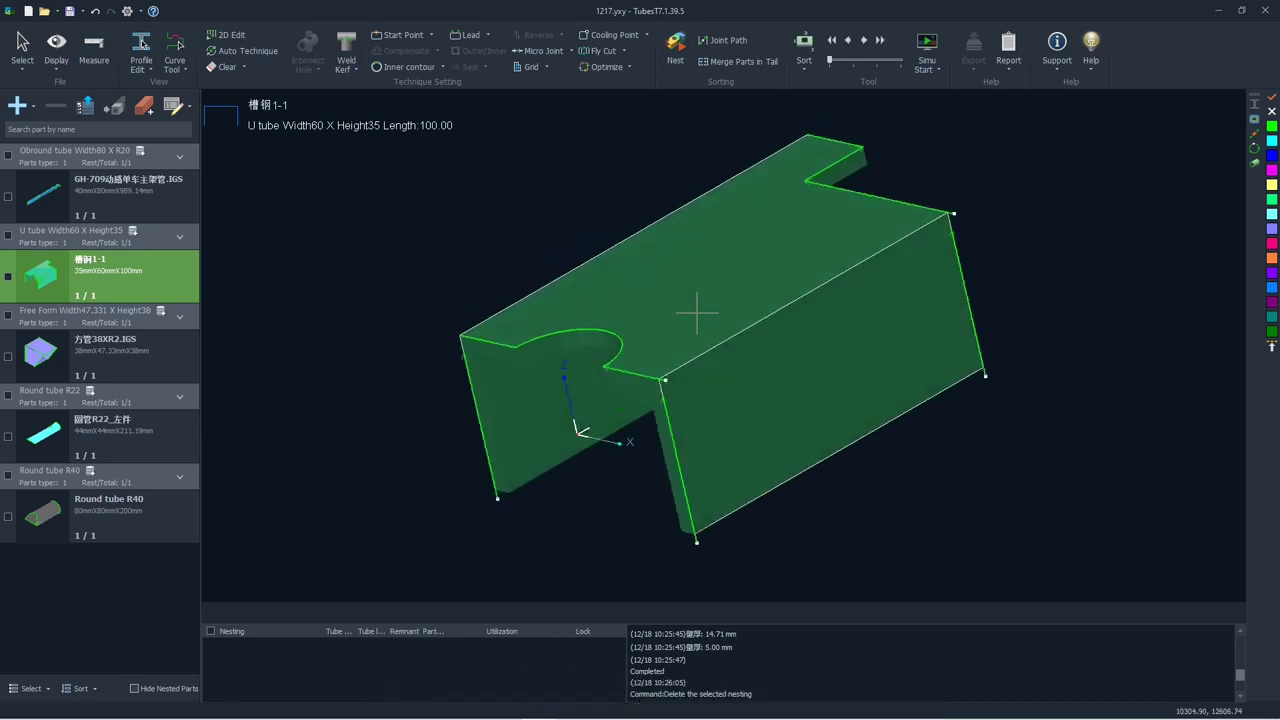
middle_click_drag(712, 317, 686, 280, "shift")
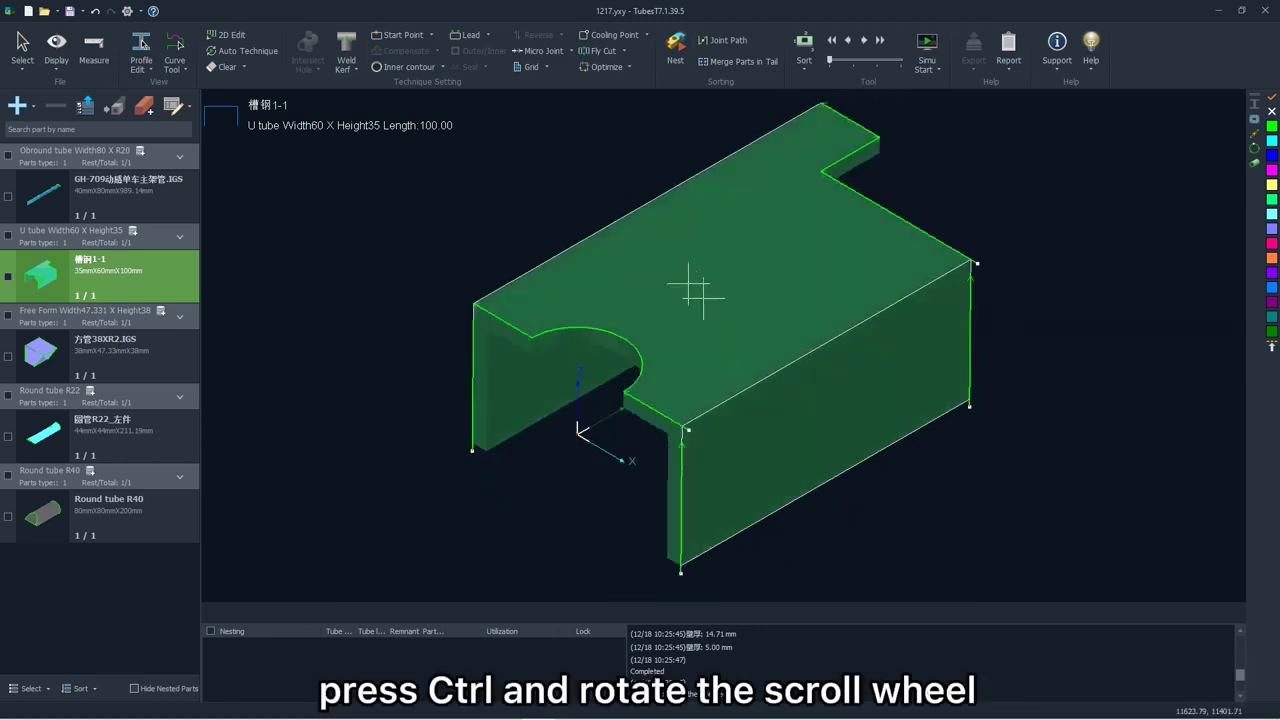
scroll(703, 297, "down", 10, "ctrl")
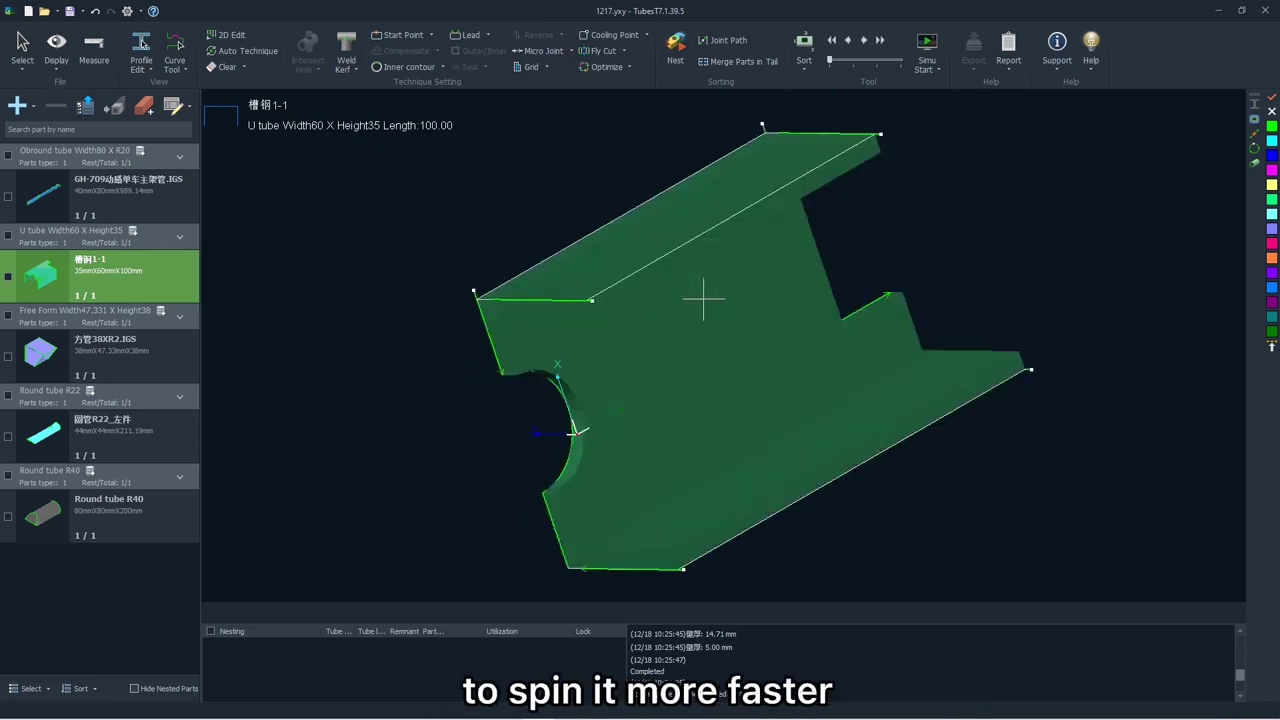
scroll(703, 298, "down", 10, "ctrl")
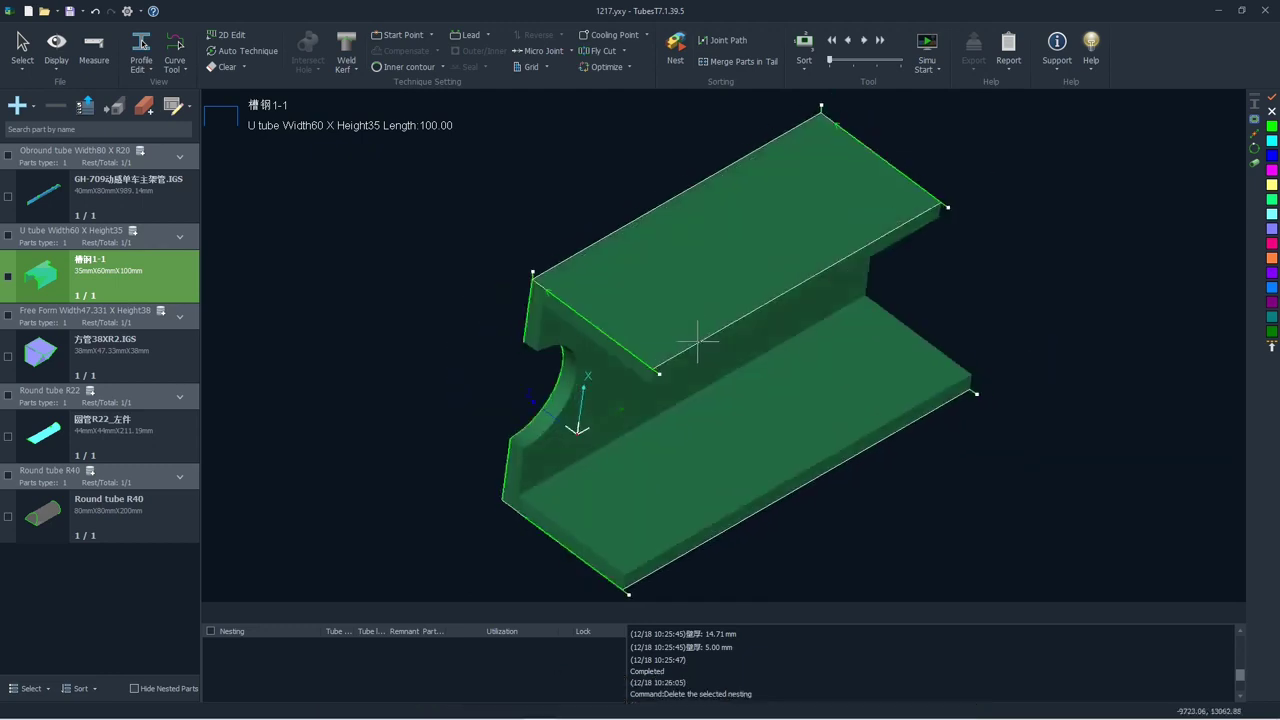
scroll(698, 342, "down", 6, "ctrl")
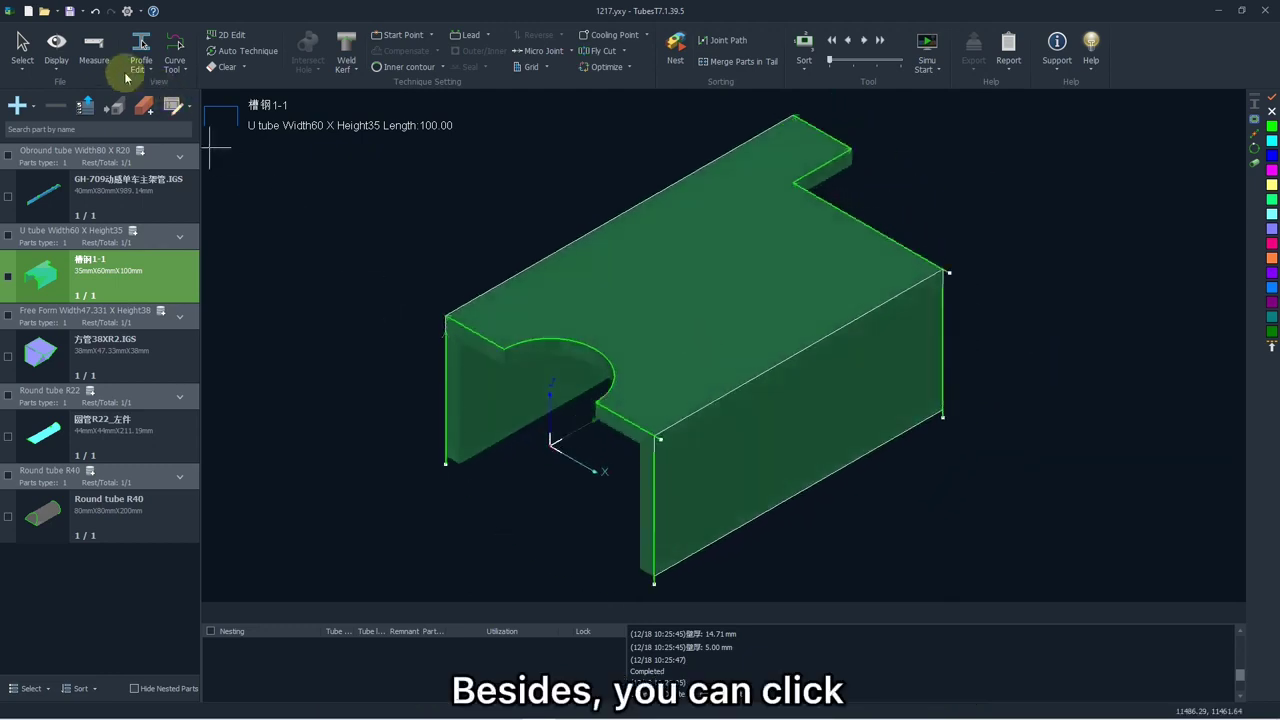
Switch the Render Effect display off and on again
left_click(60, 76)
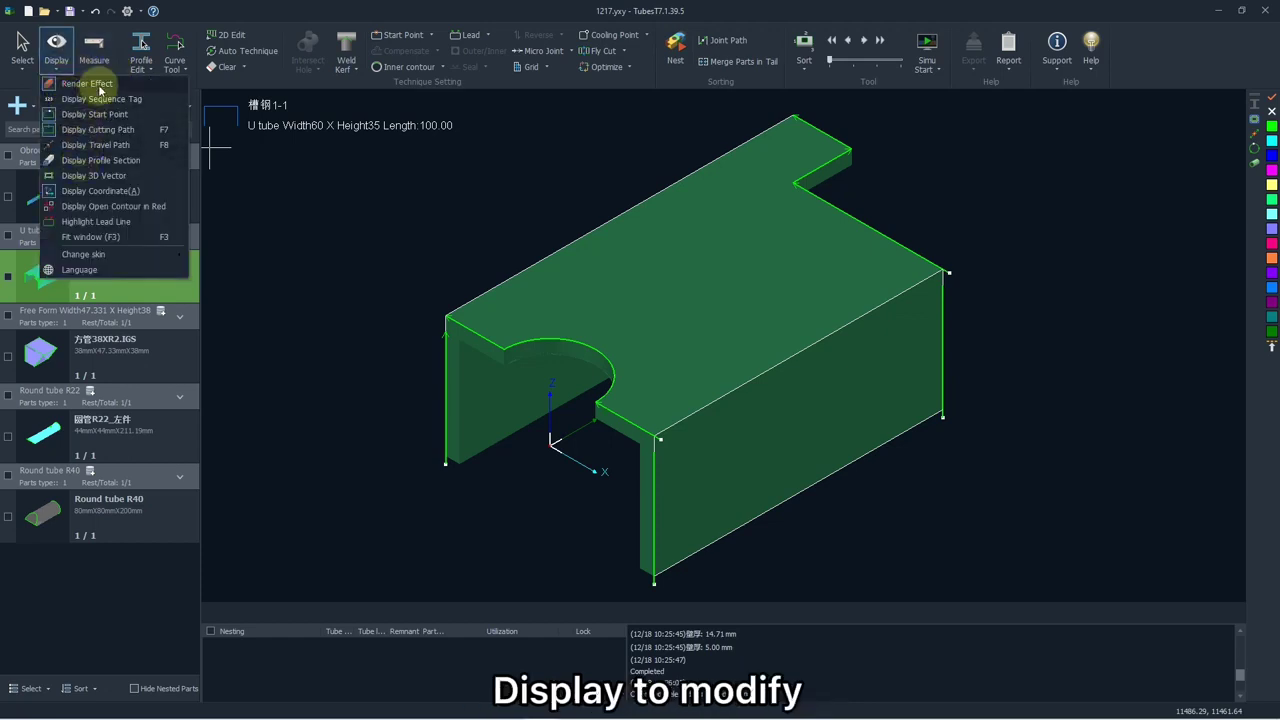
left_click(80, 84)
left_click(58, 62)
left_click(74, 86)
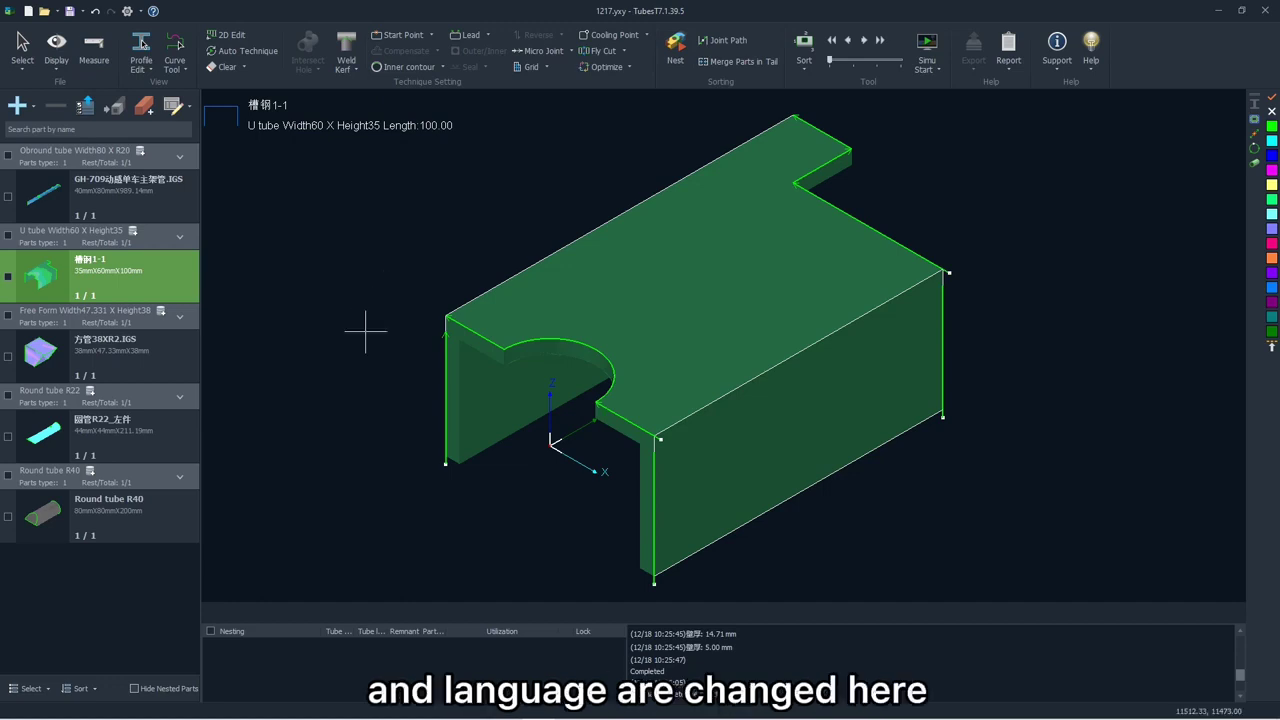
Look through the display options for changing the interface skin and language
left_click(68, 63)
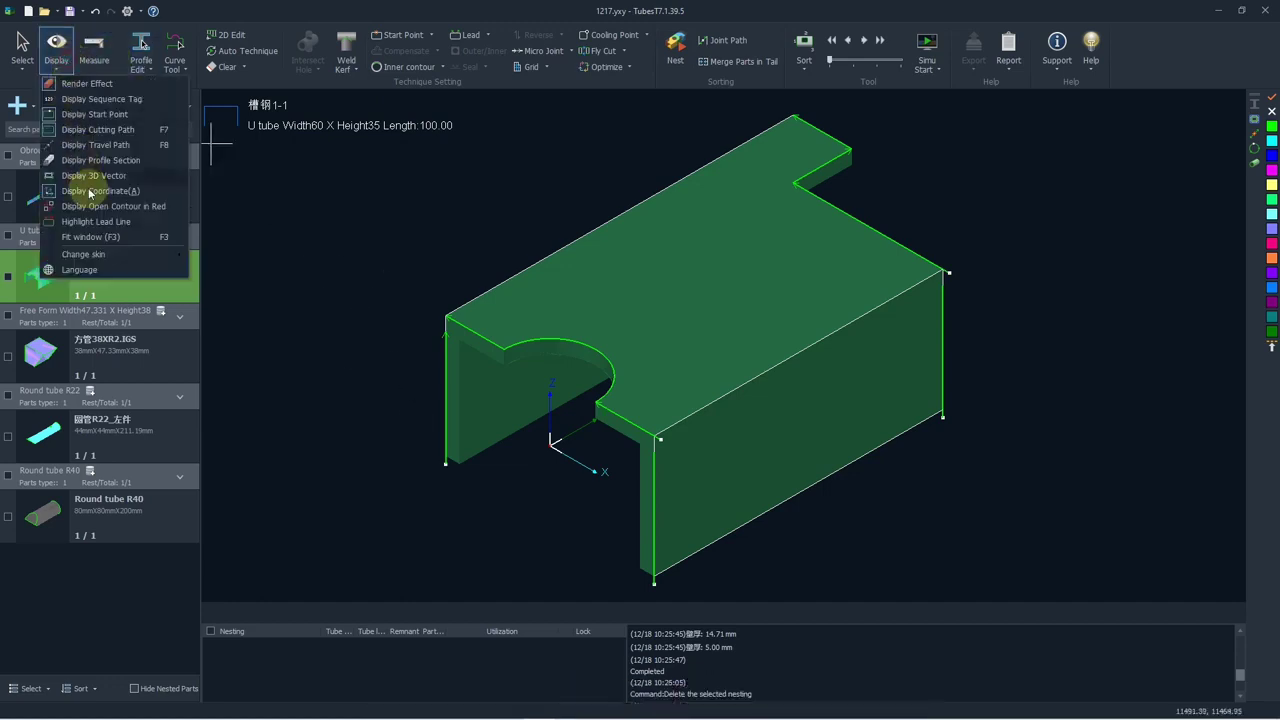
mouse_move(180, 254)
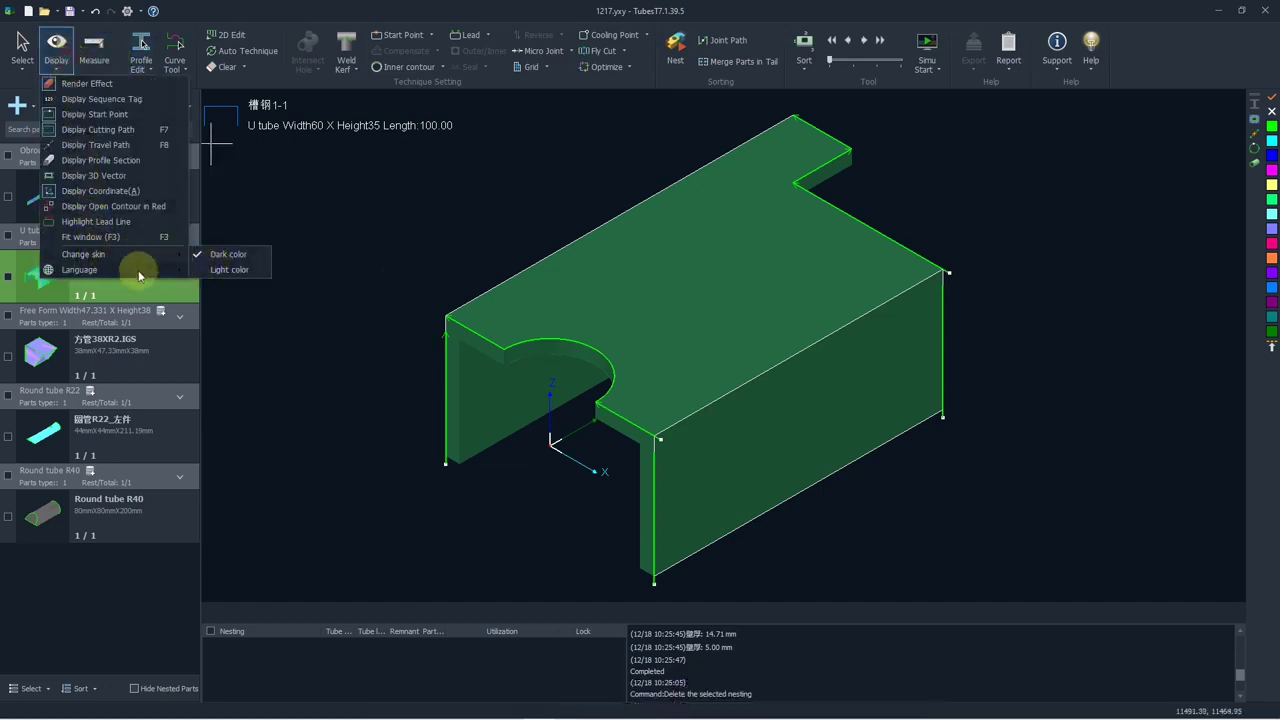
mouse_move(150, 270)
left_click(381, 201)
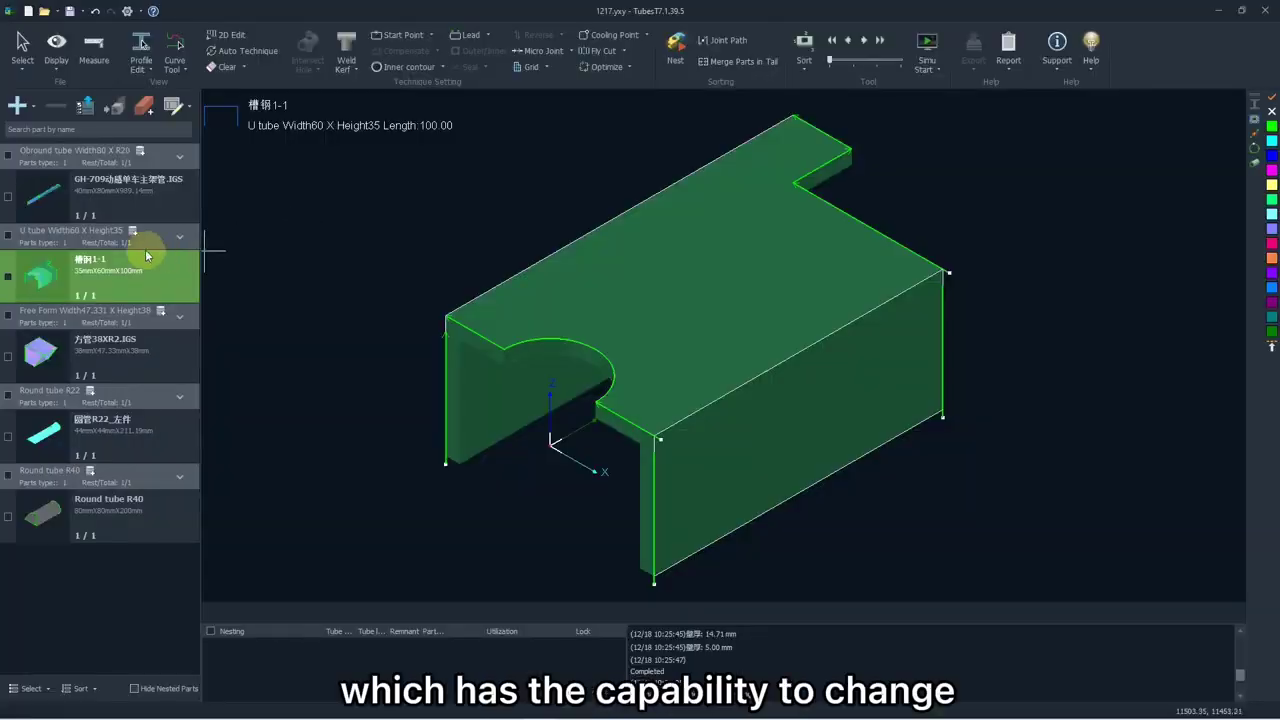
Add 3 mm straight lead-ins at 90° to both end contours of the Round tube R40 part, with no lead-out
left_click(52, 507)
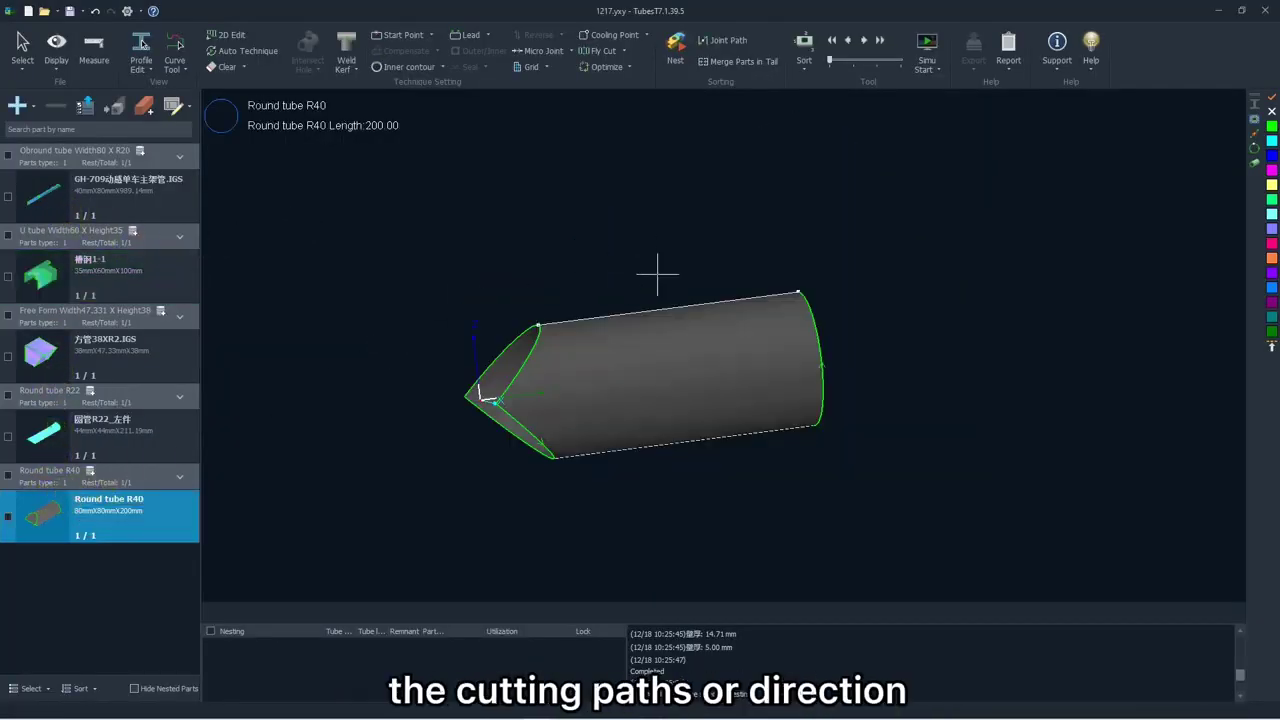
middle_click_drag(657, 277, 676, 334)
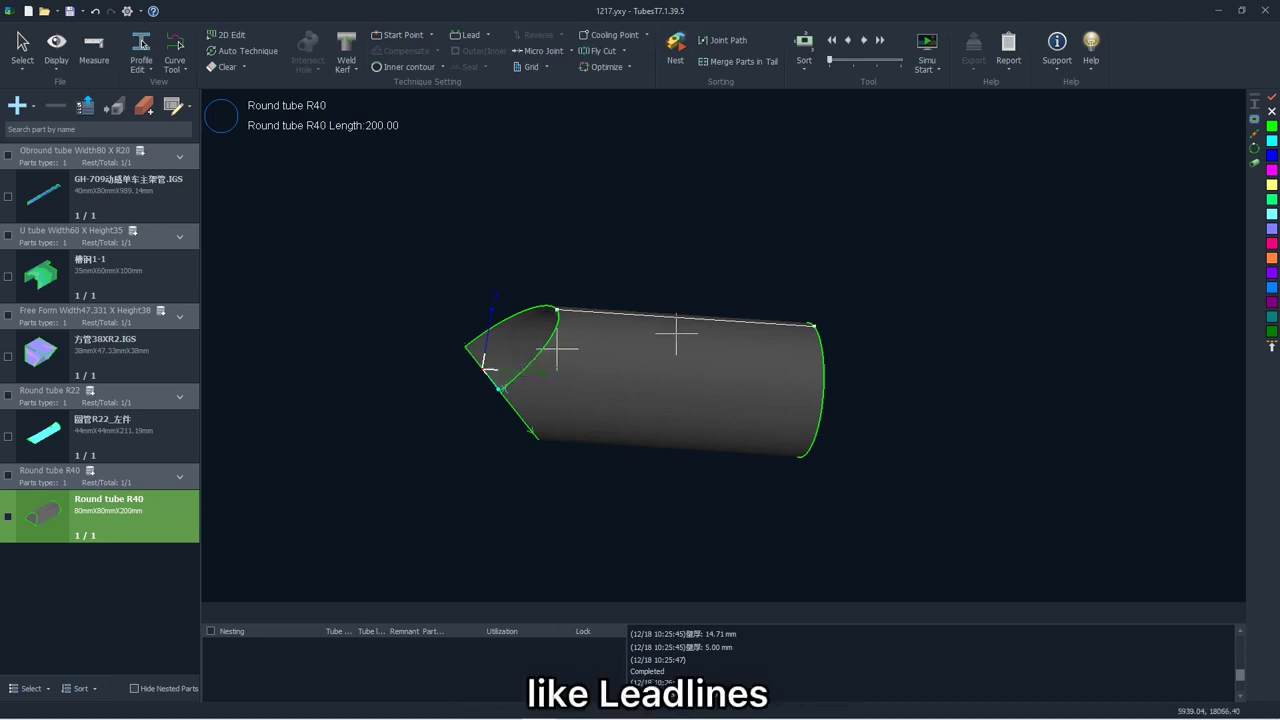
left_click(570, 349)
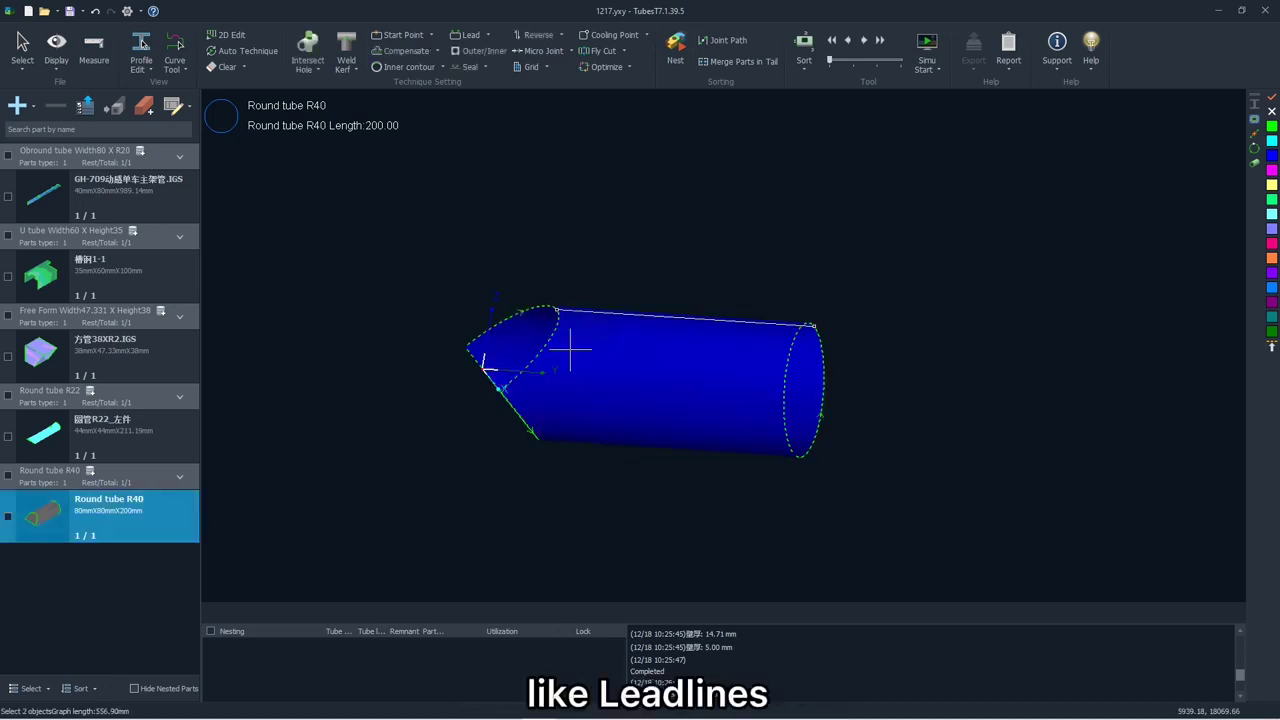
left_click(465, 34)
left_click_drag(608, 166, 594, 166)
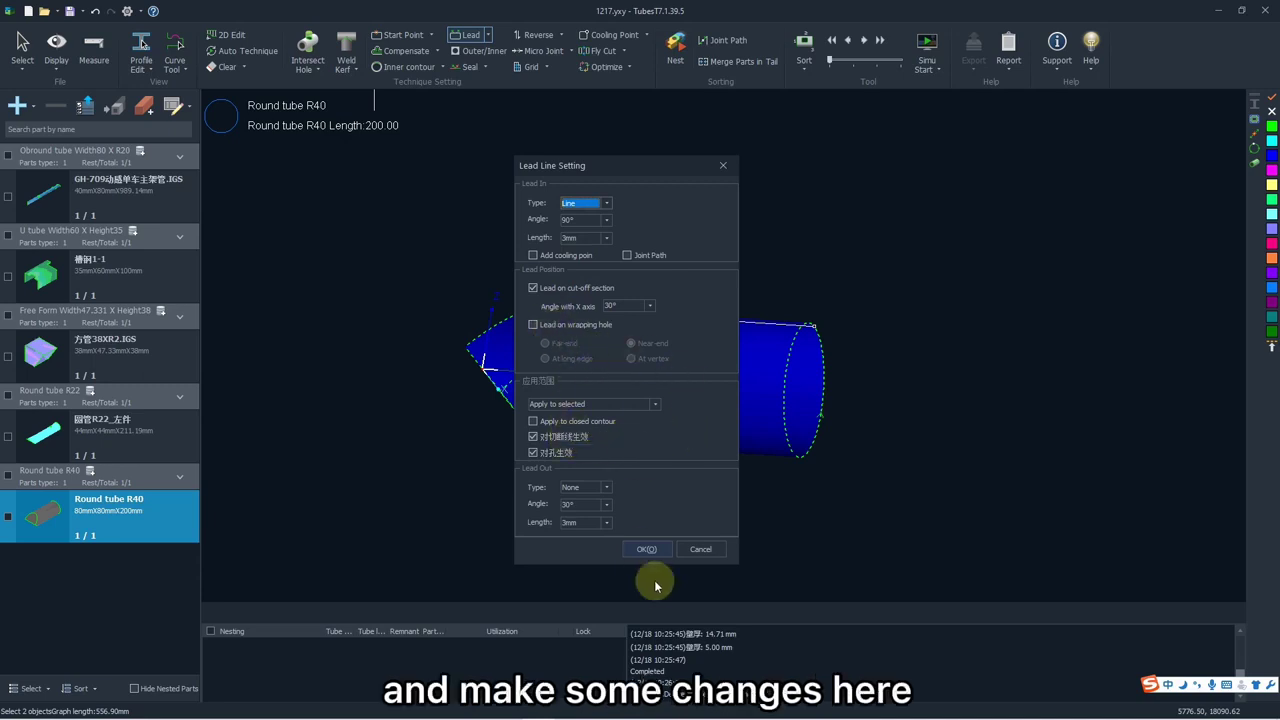
left_click(646, 549)
left_click(485, 368)
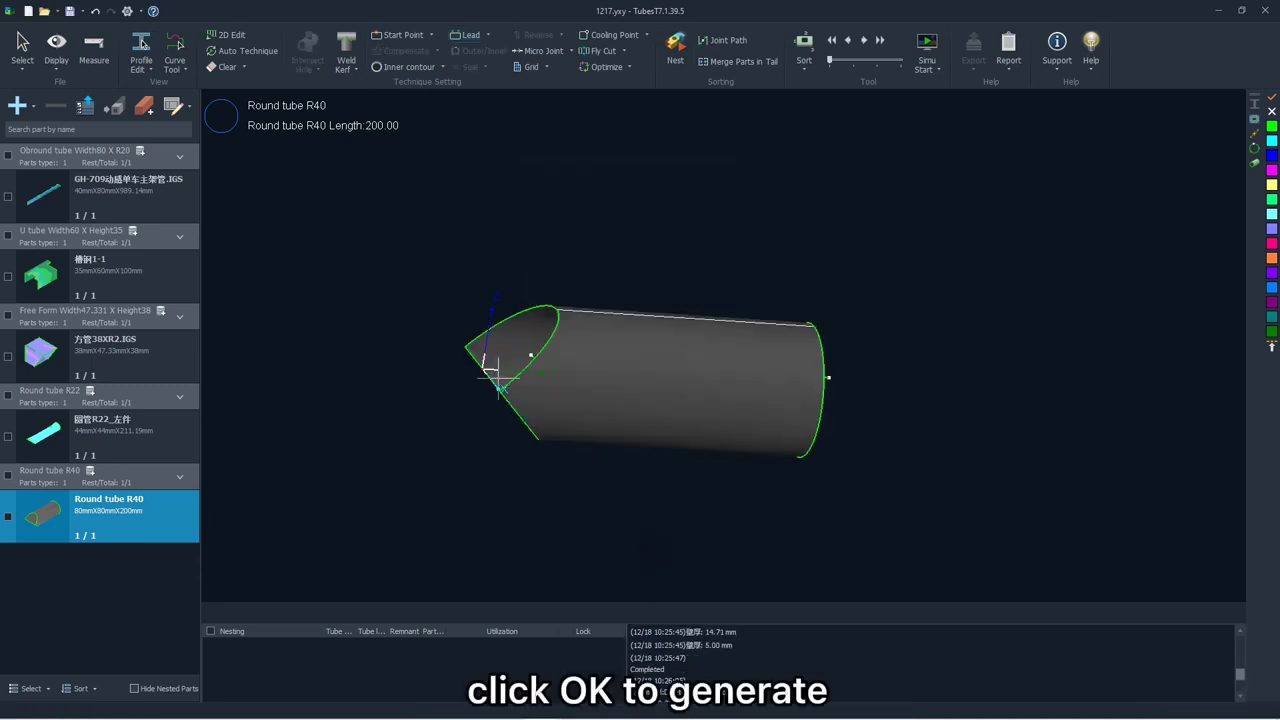
Apply a weld kerf that offsets all sections to the Round tube R40 part and inspect the new cutting path at its pointed end
scroll(515, 362, "up", 5)
scroll(521, 348, "up", 3)
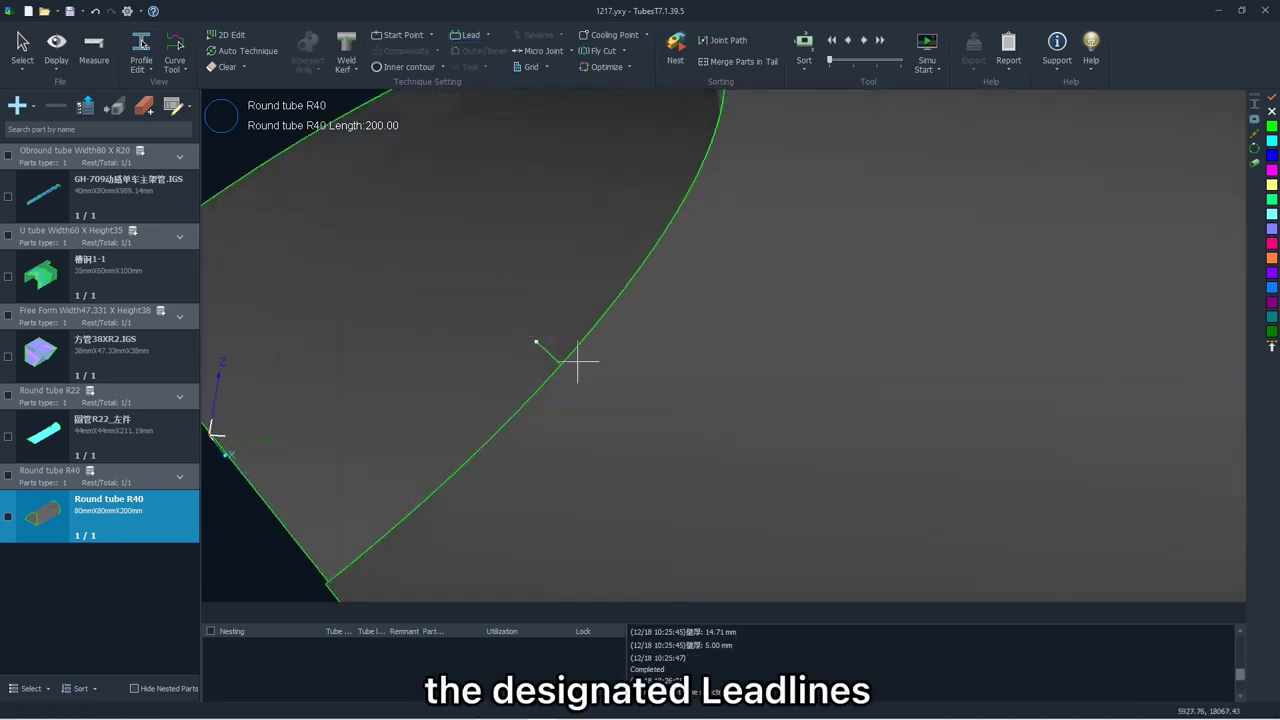
scroll(479, 347, "down", 8)
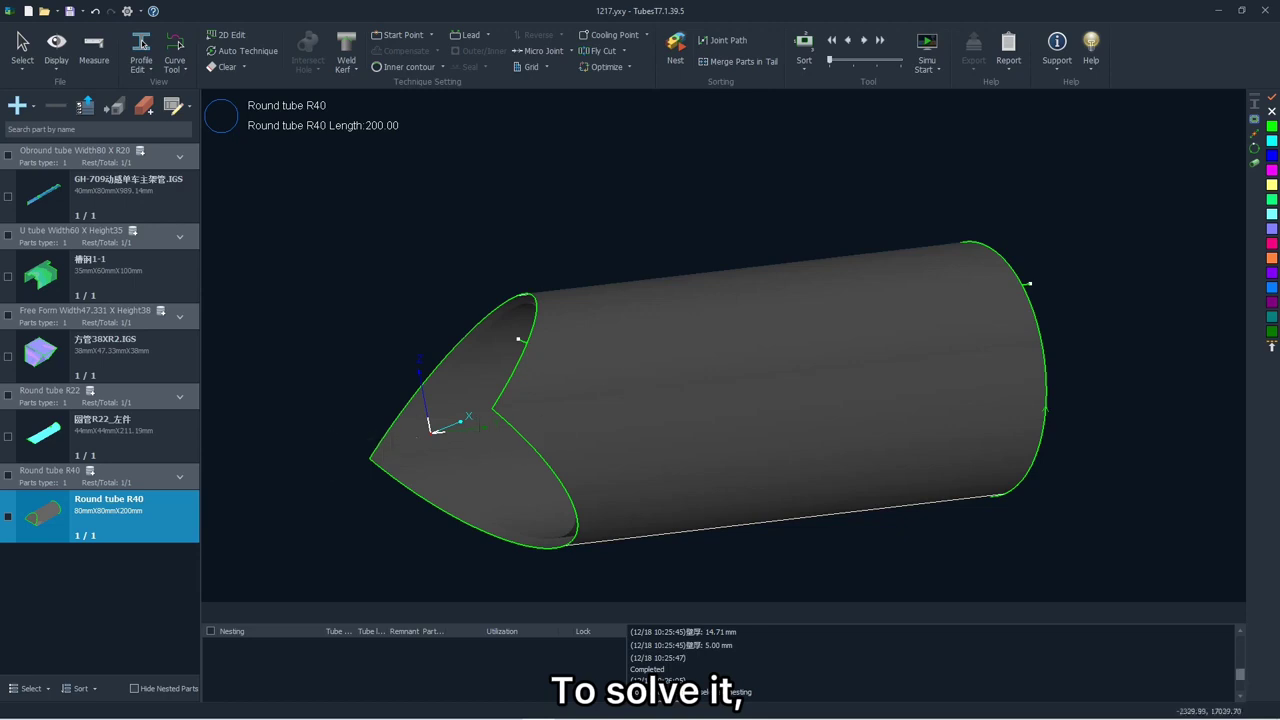
left_click(612, 344)
left_click(346, 66)
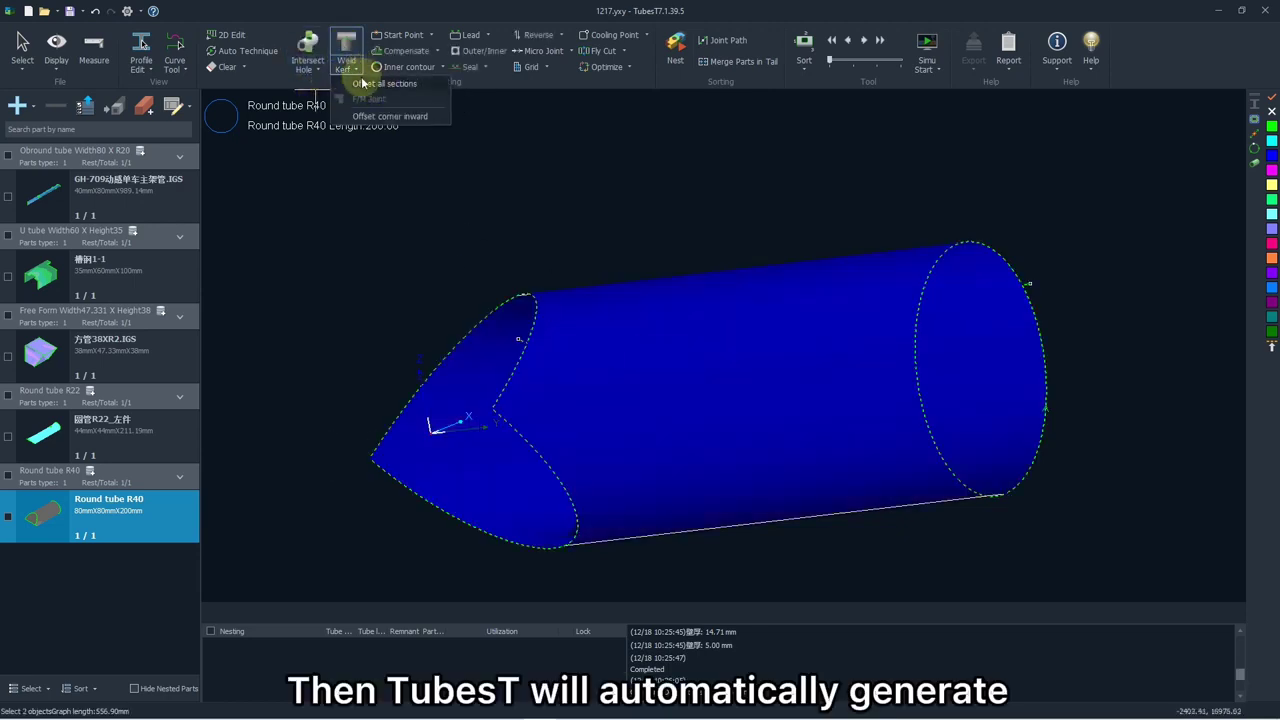
left_click(362, 83)
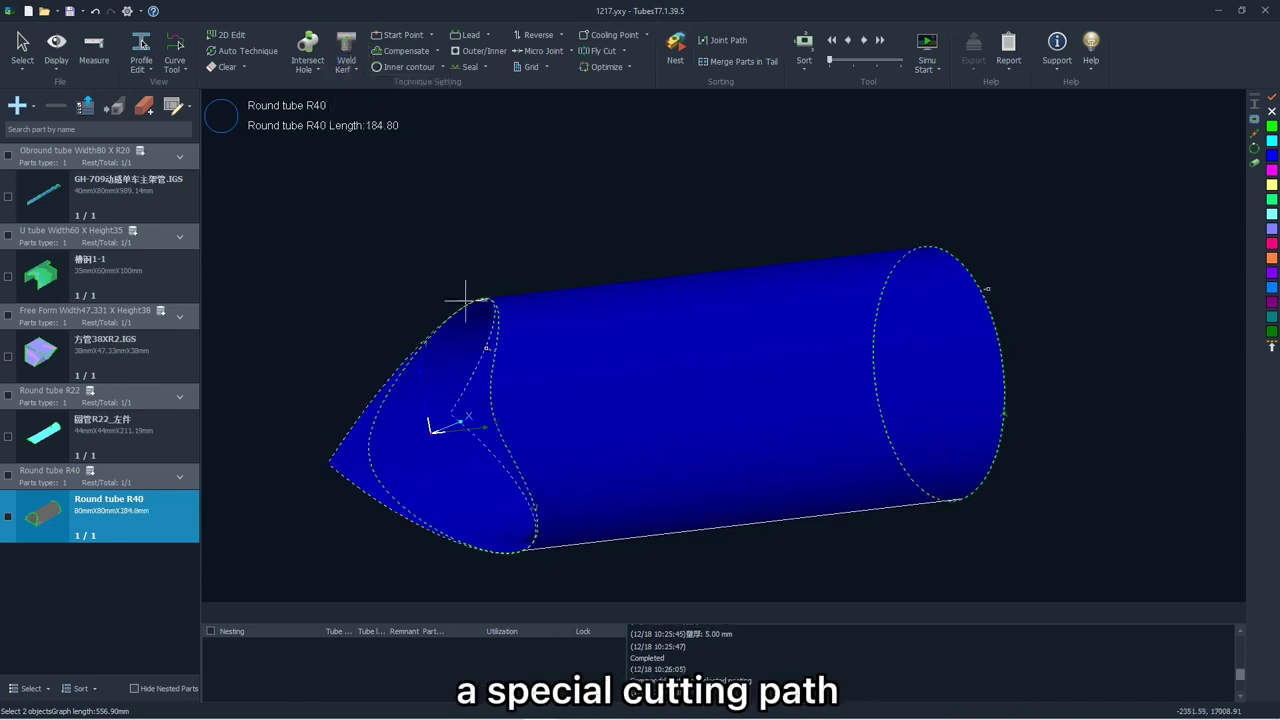
left_click(516, 271)
mouse_move(660, 338)
middle_mouse_down()
mouse_move(635, 365)
mouse_move(569, 354)
mouse_move(651, 349)
middle_mouse_up()
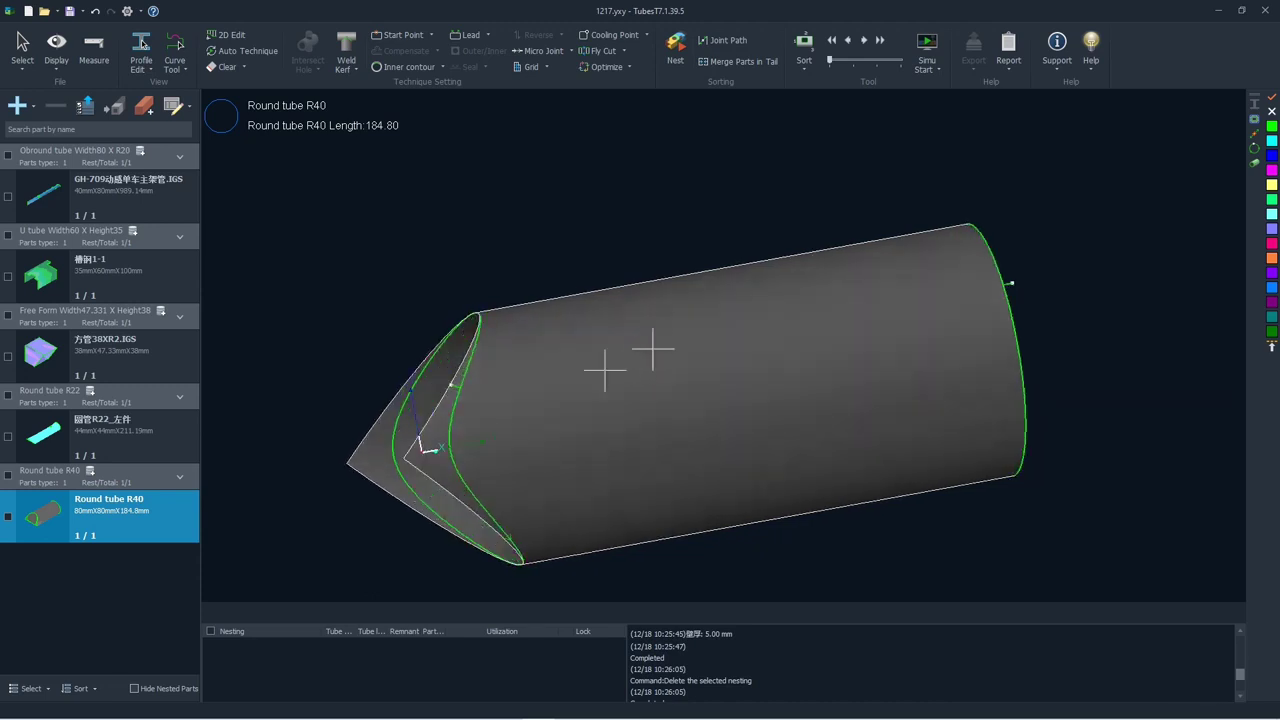
scroll(475, 398, "up", 5)
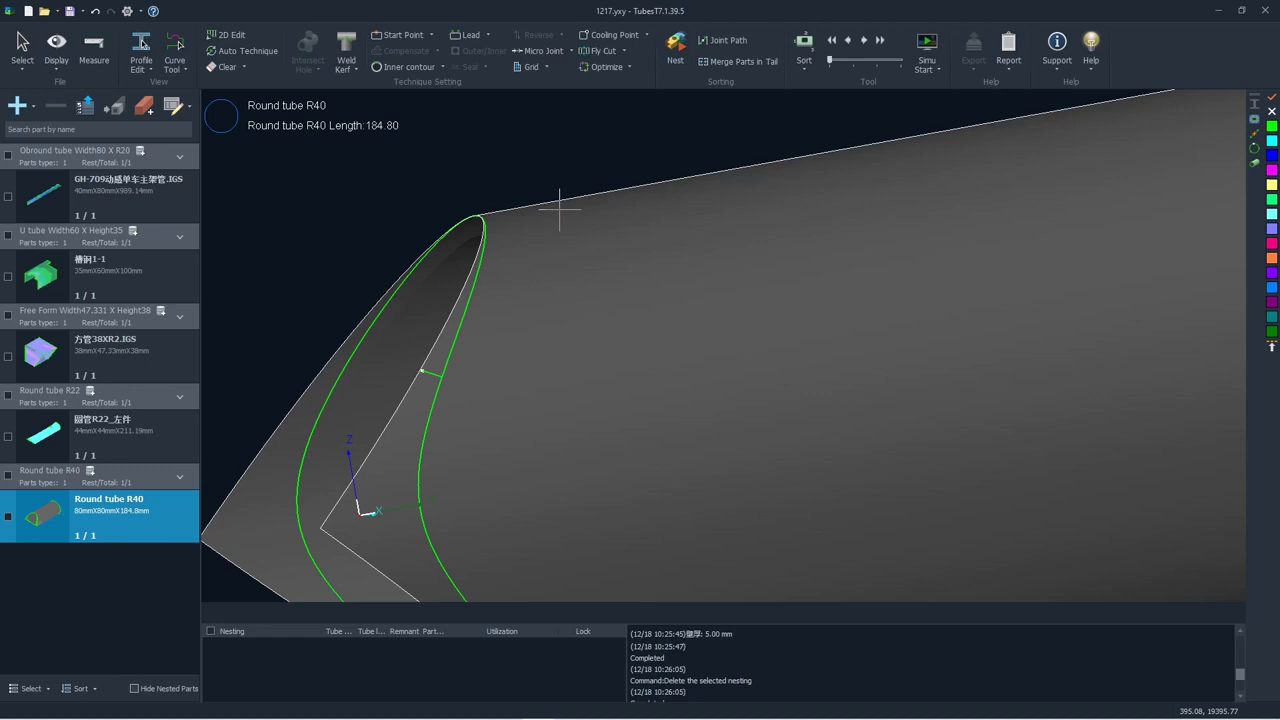
scroll(559, 208, "down", 2)
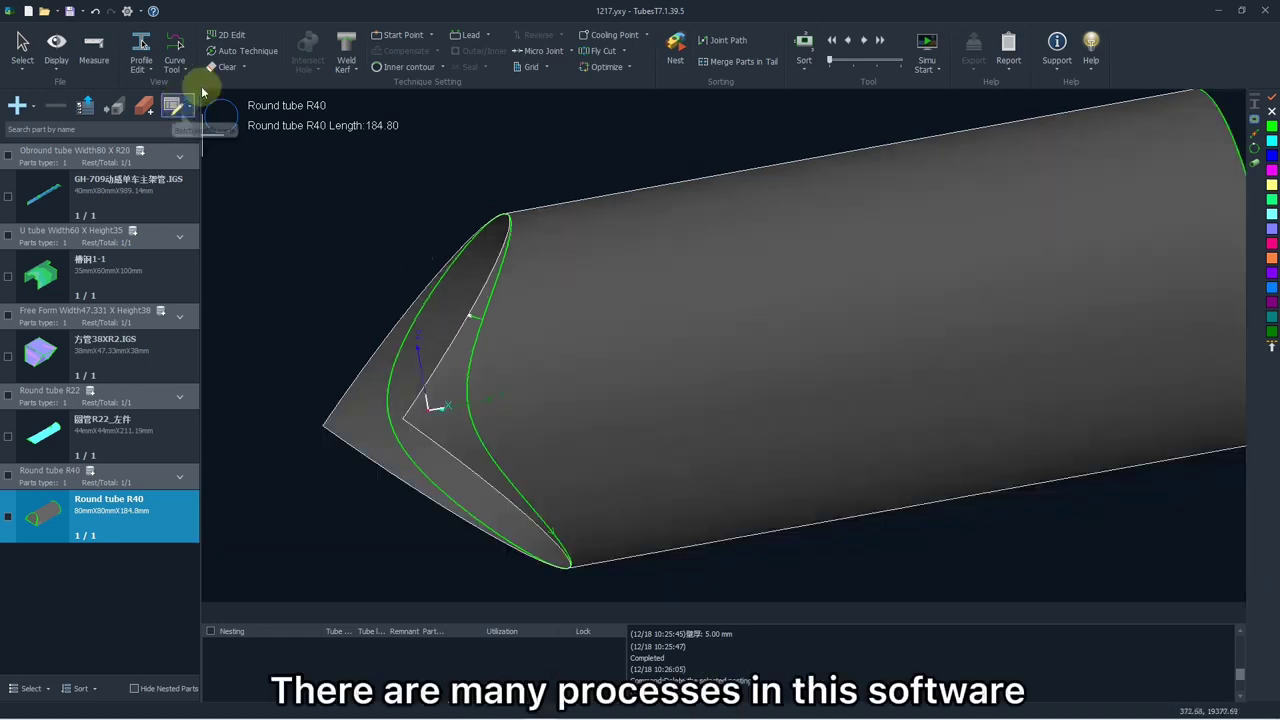
Look through the Auto Technique settings for kerf compensation, weld kerf, cooling points, intersect holes and start optimization
left_click(243, 50)
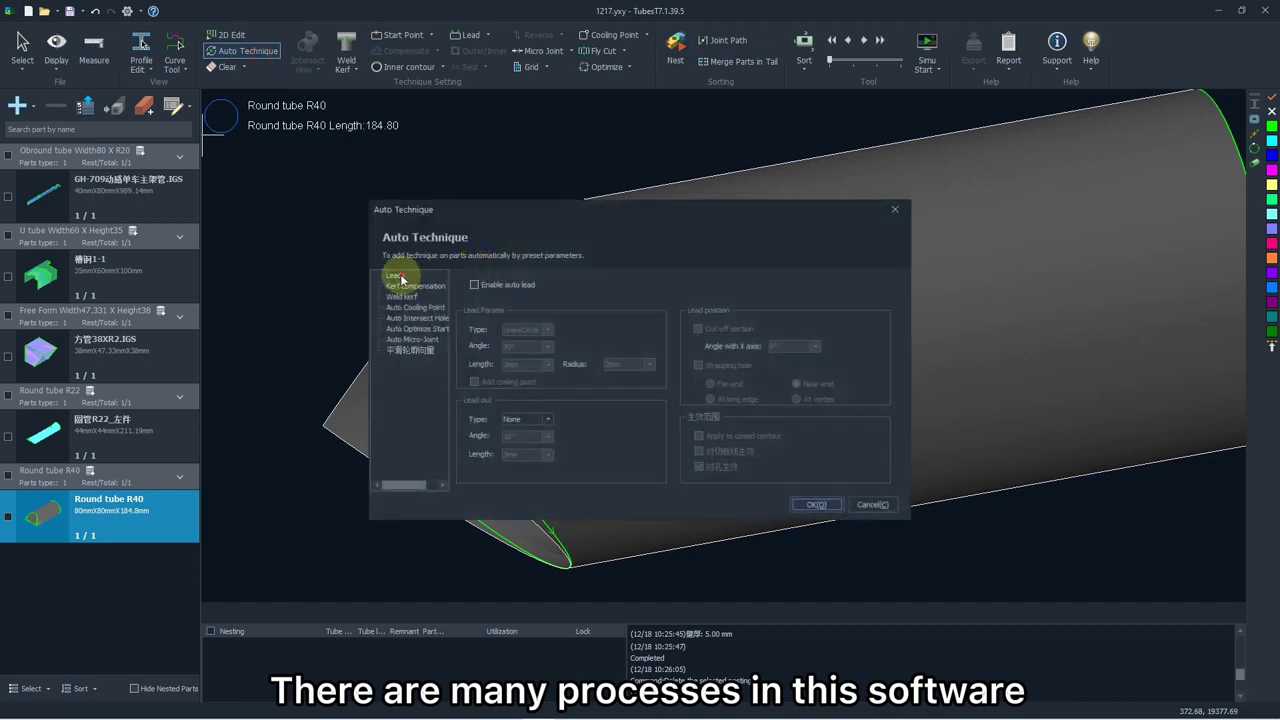
left_click(412, 286)
left_click(405, 298)
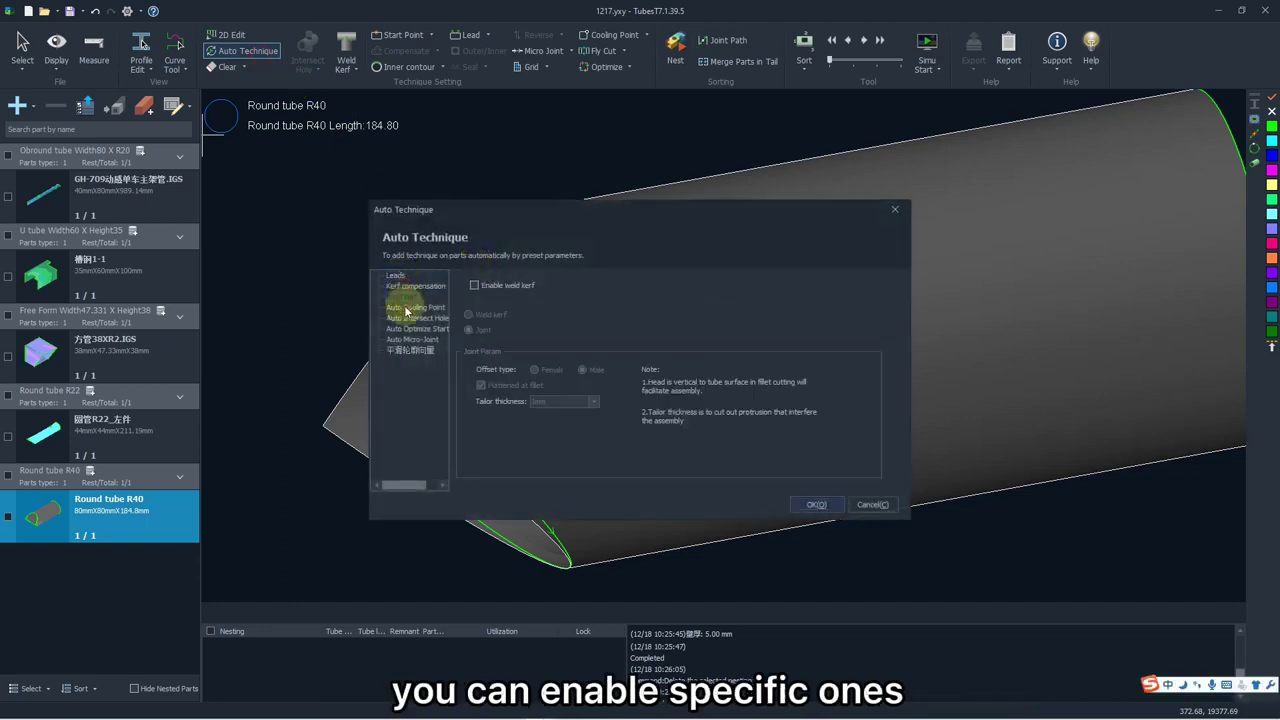
left_click(406, 308)
left_click(412, 328)
left_click(418, 317)
left_click(414, 307)
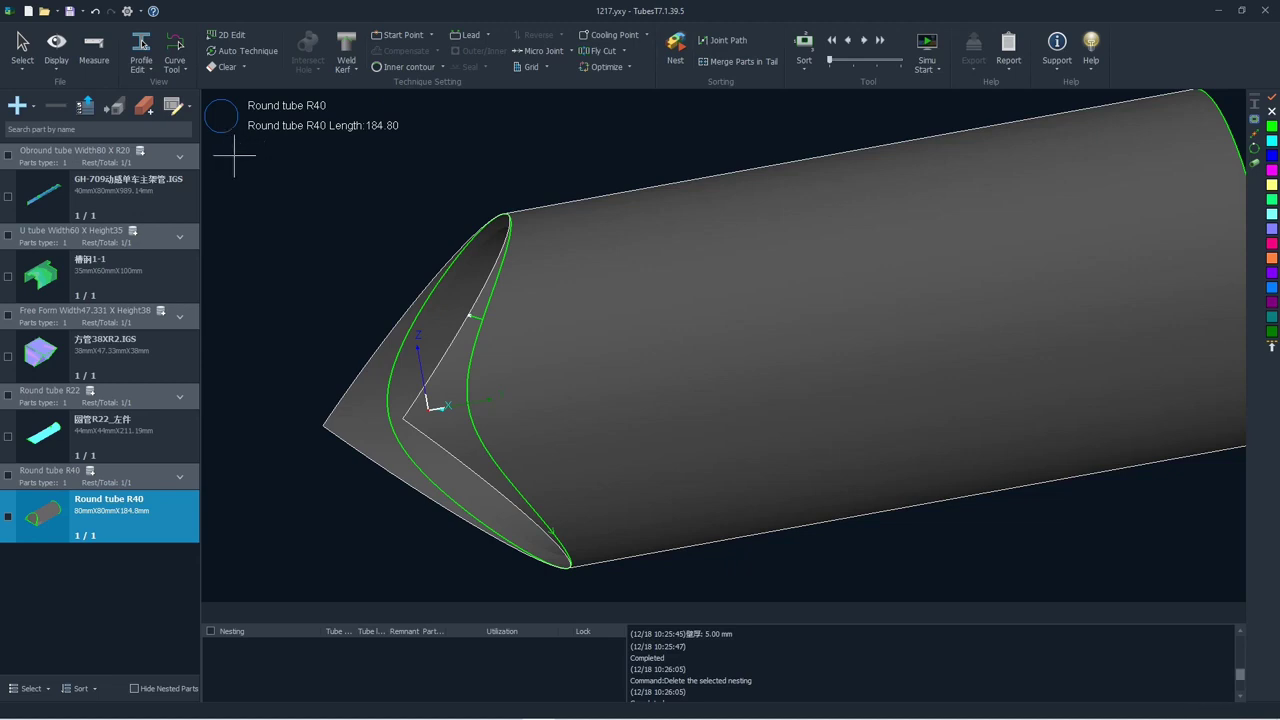
Open the batch modification table for all parts and look over its Number, Price and Text columns
left_click(181, 106)
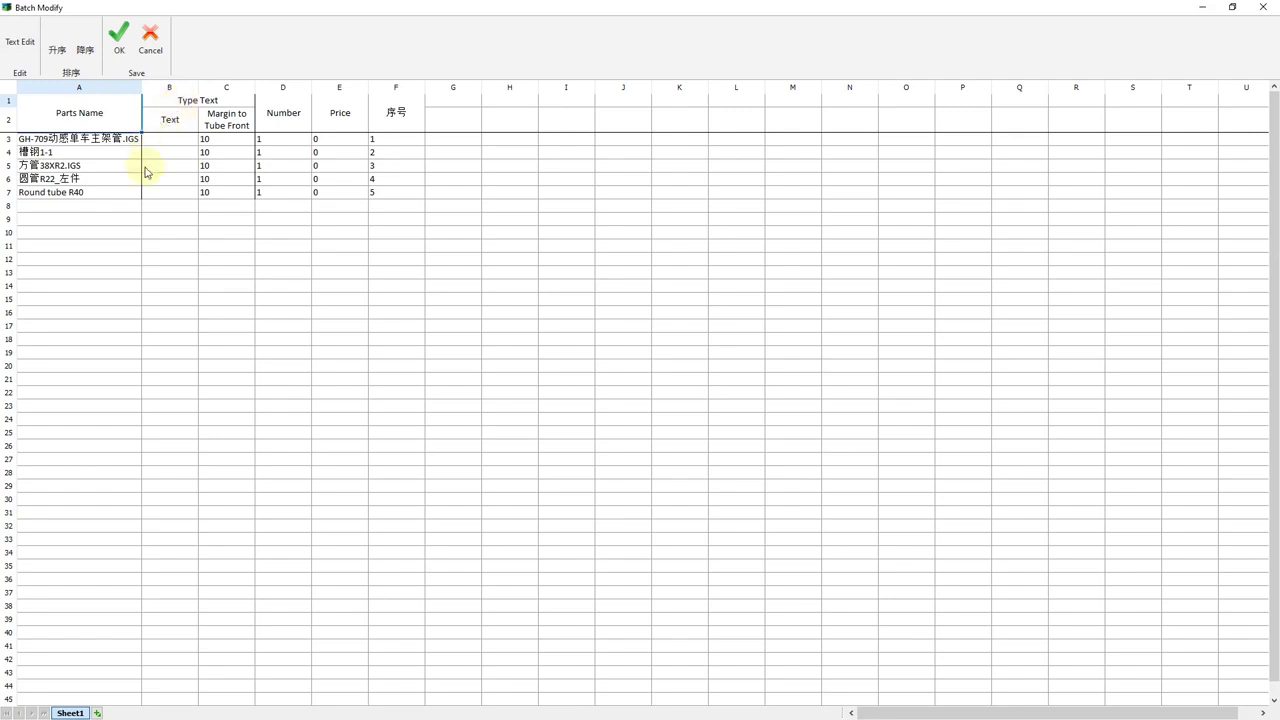
left_click(275, 143)
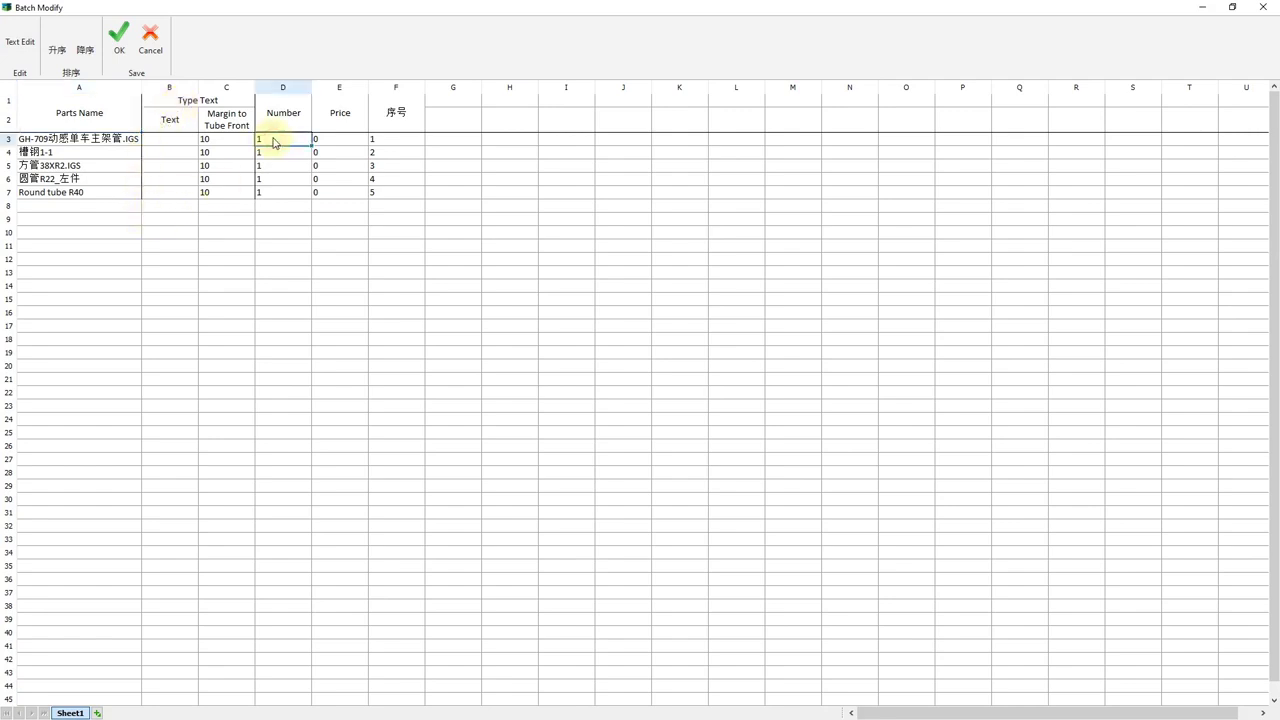
left_click(341, 142)
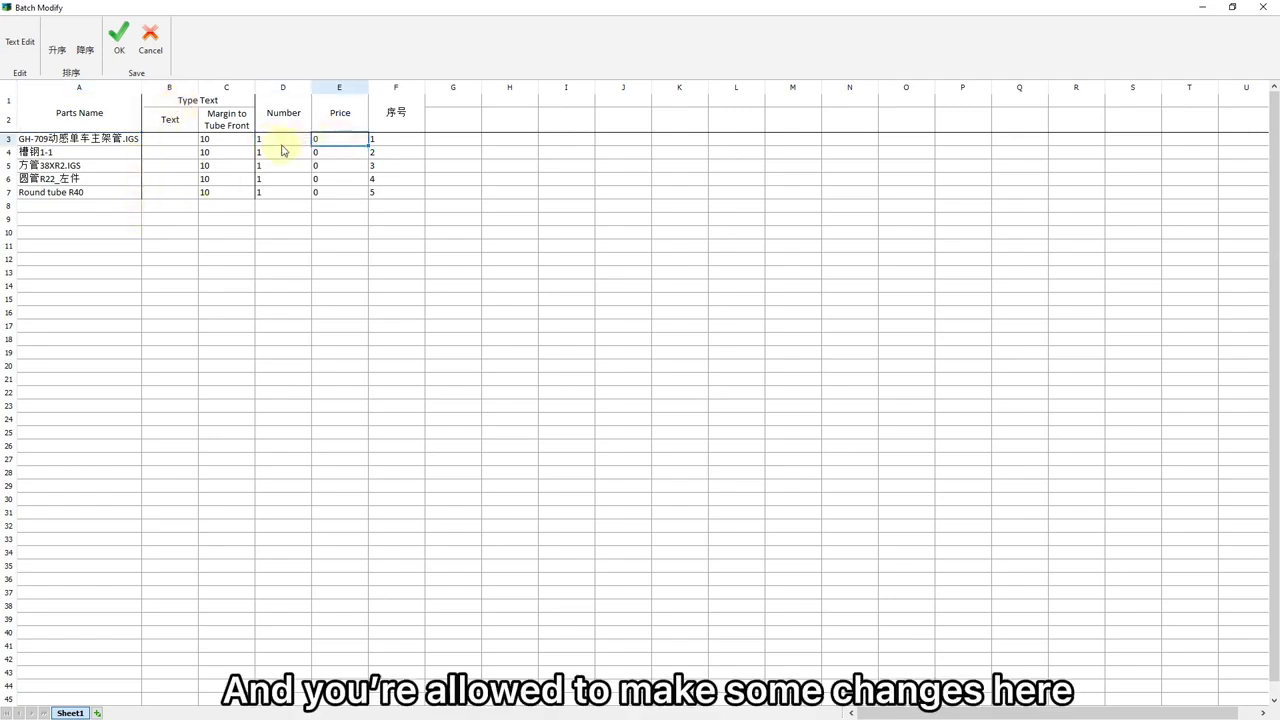
left_click(187, 142)
left_click(186, 152)
left_click(186, 178)
Set the part numbers to 10 for GH-709动感单车主架管.IGS, 11 for 槽钢1-1 and 圆管R22_左件, 30 for 方管38XR2.IGS and 50 for Round tube R40
left_click(278, 139)
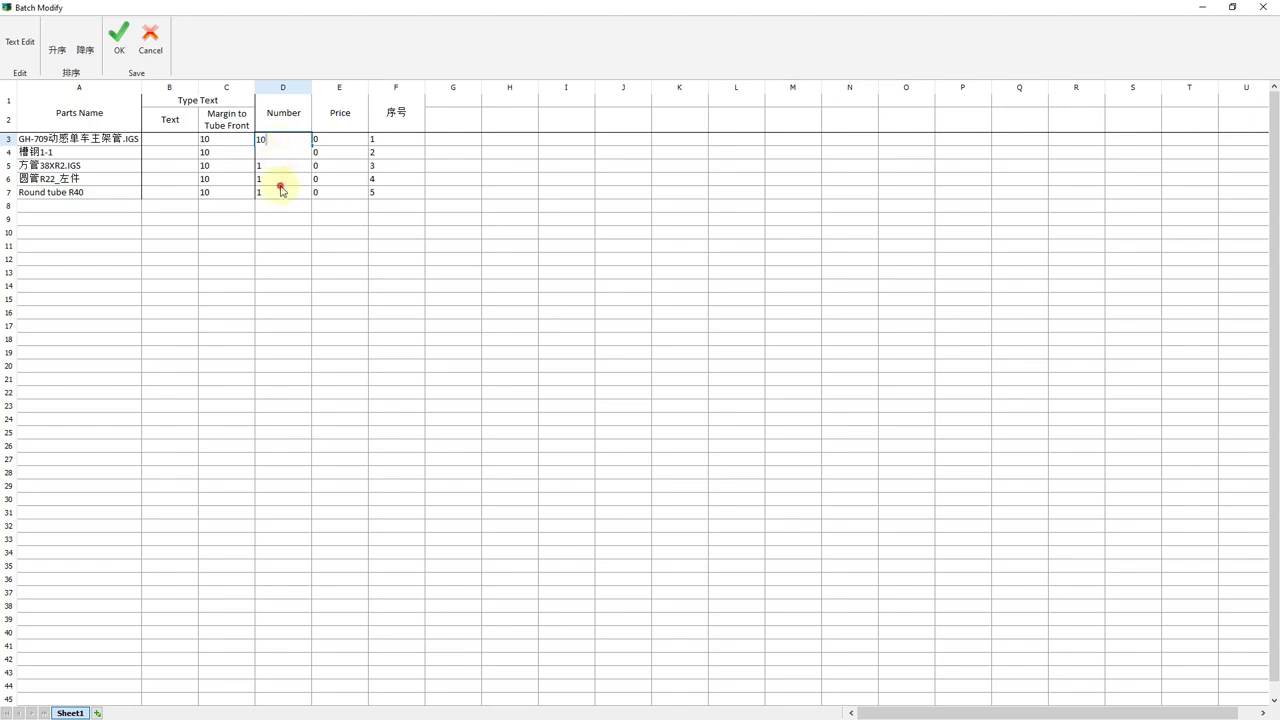
left_click(280, 185)
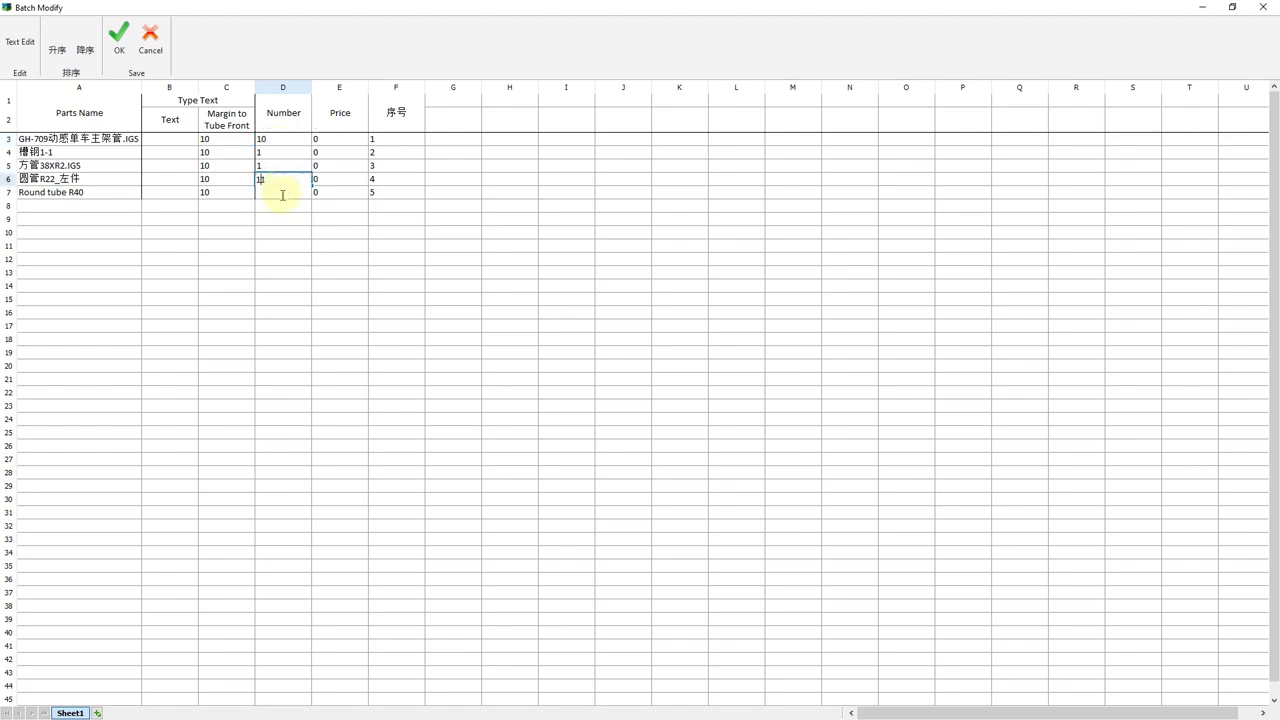
type("1")
left_click(283, 154)
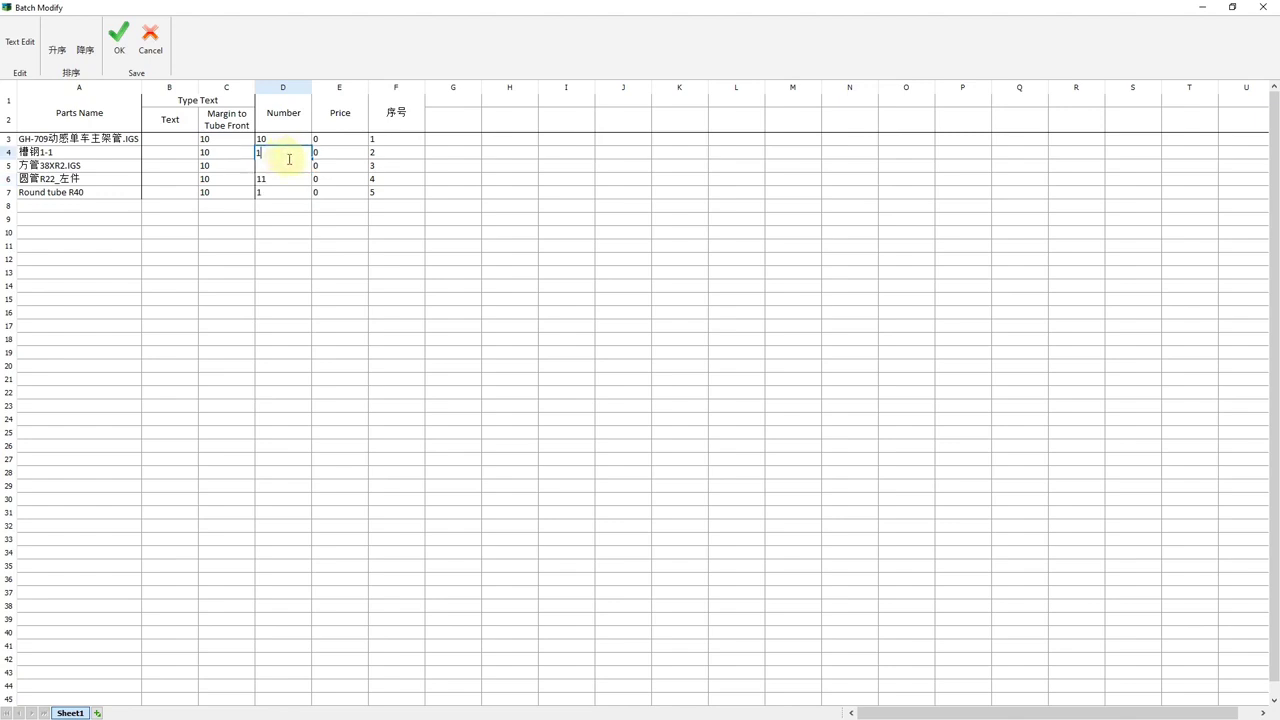
left_click(283, 217)
left_click(283, 194)
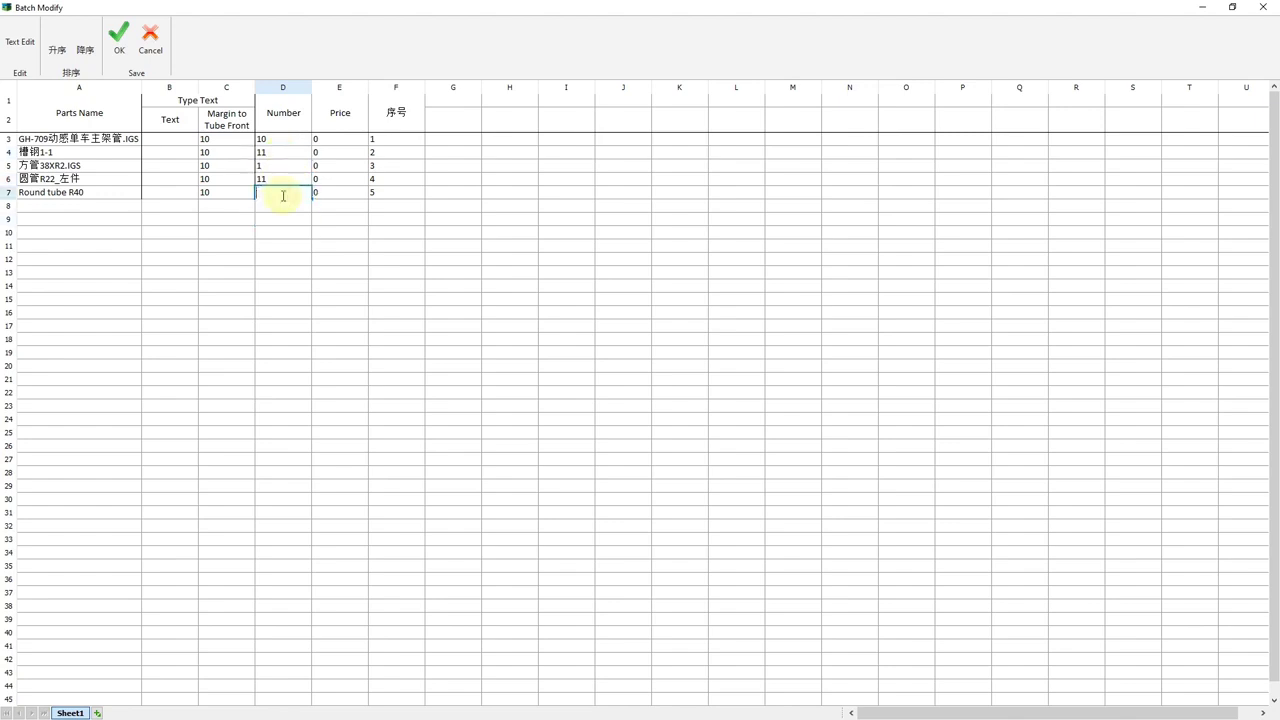
type("0")
left_click(273, 165)
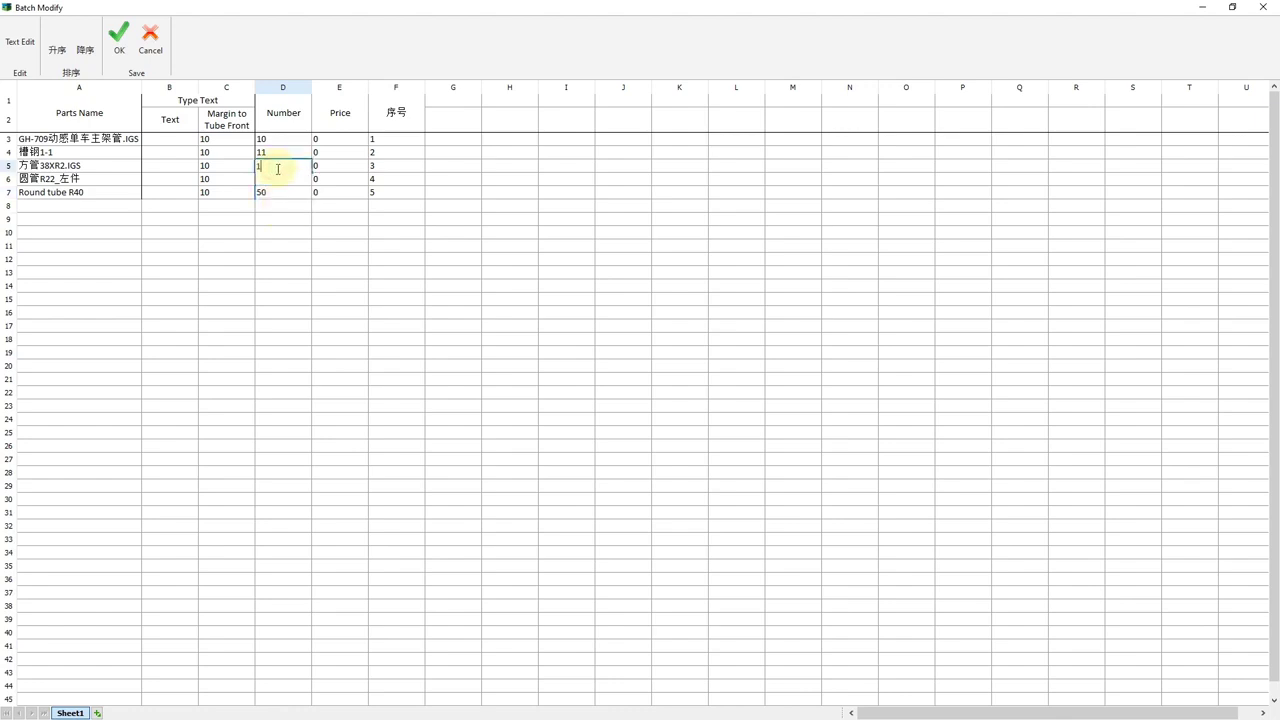
left_click(279, 233)
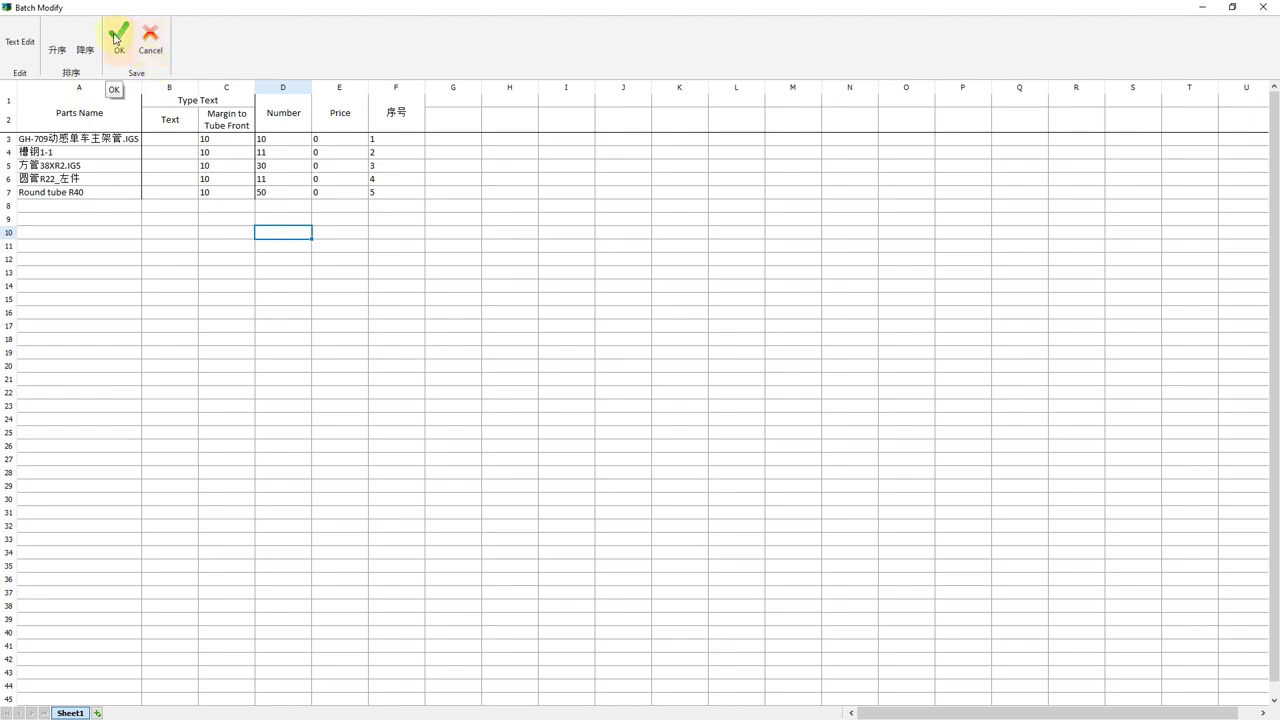
Enter Friendess as the marking text of 槽钢1-1 and save the batch modifications
left_click(167, 157)
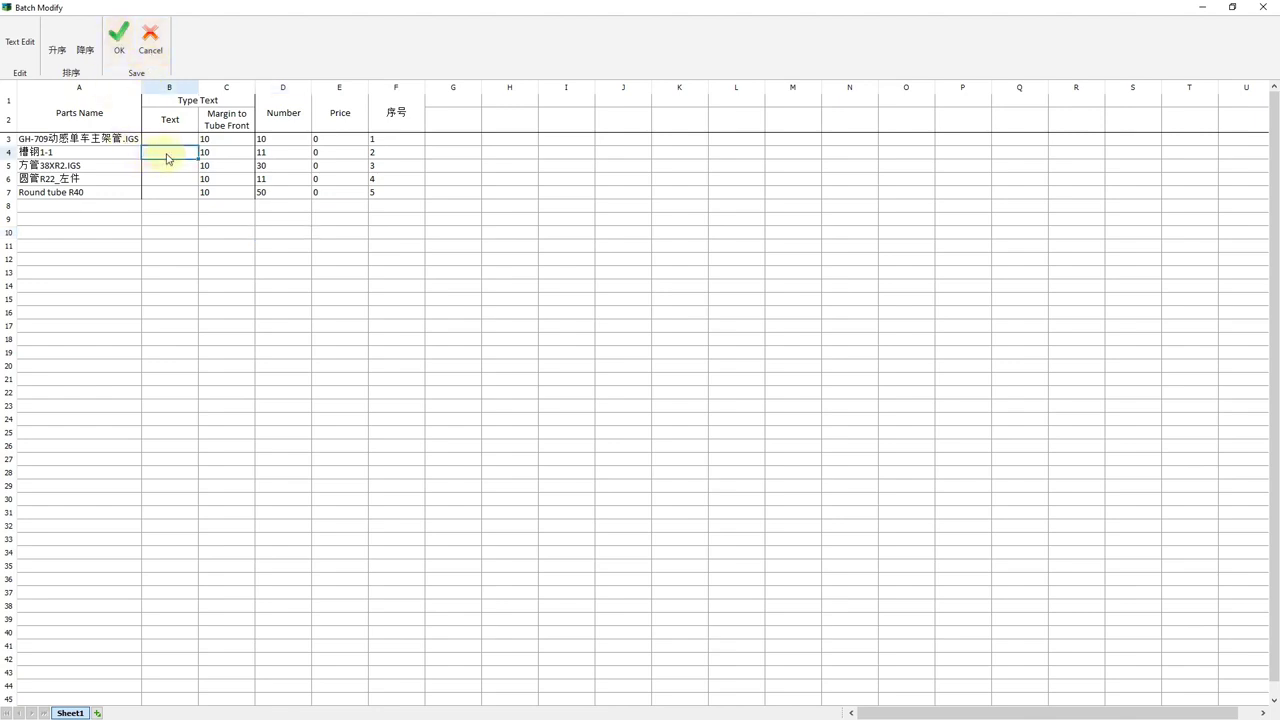
type("F")
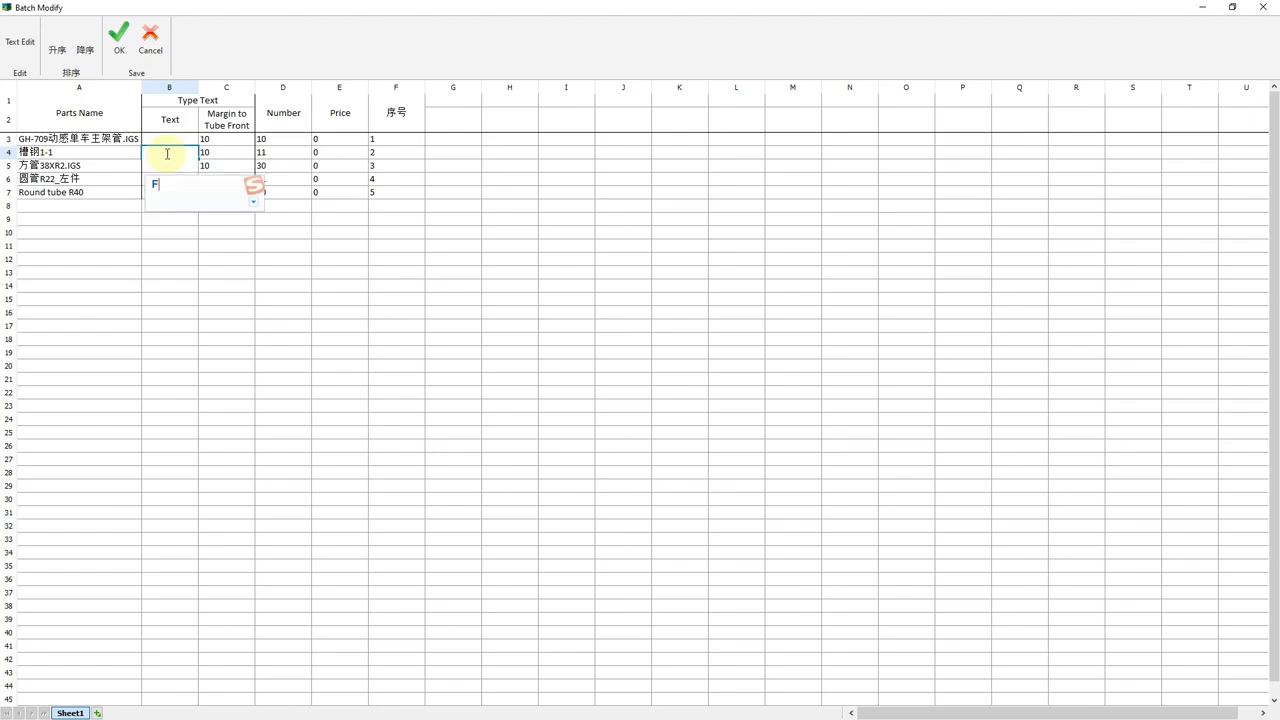
type("riendless")
key("Return")
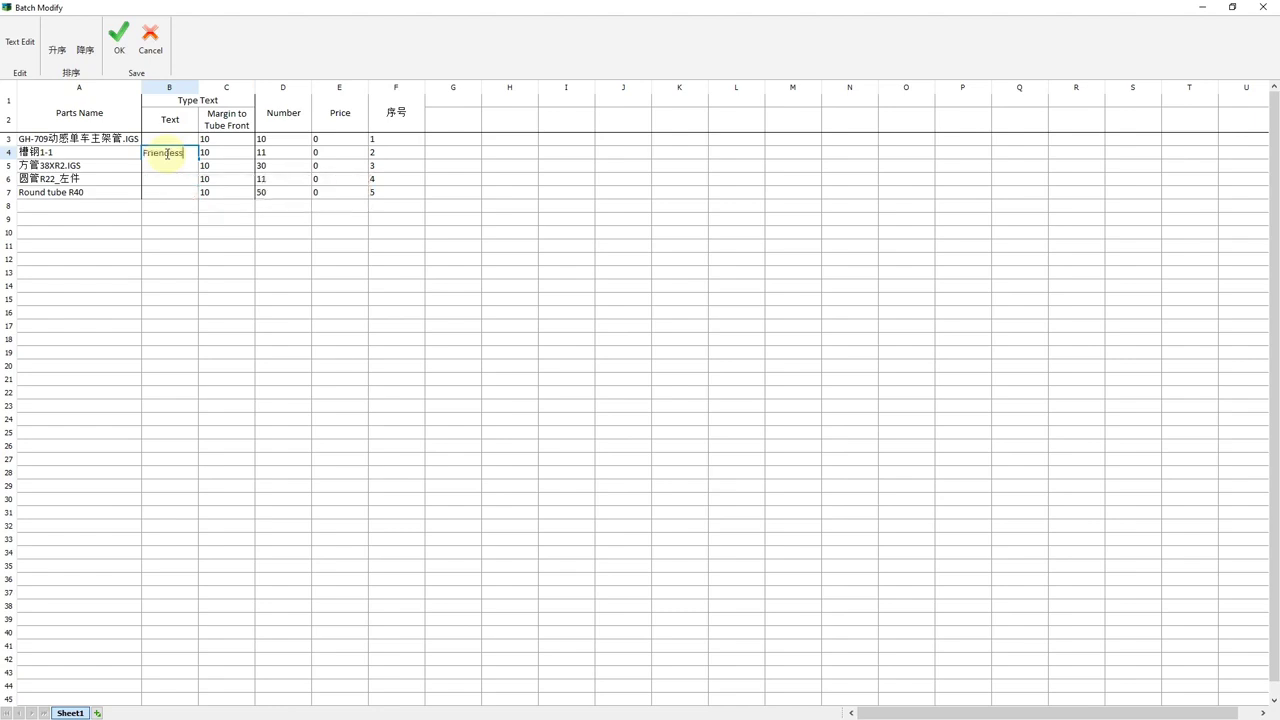
left_click(121, 46)
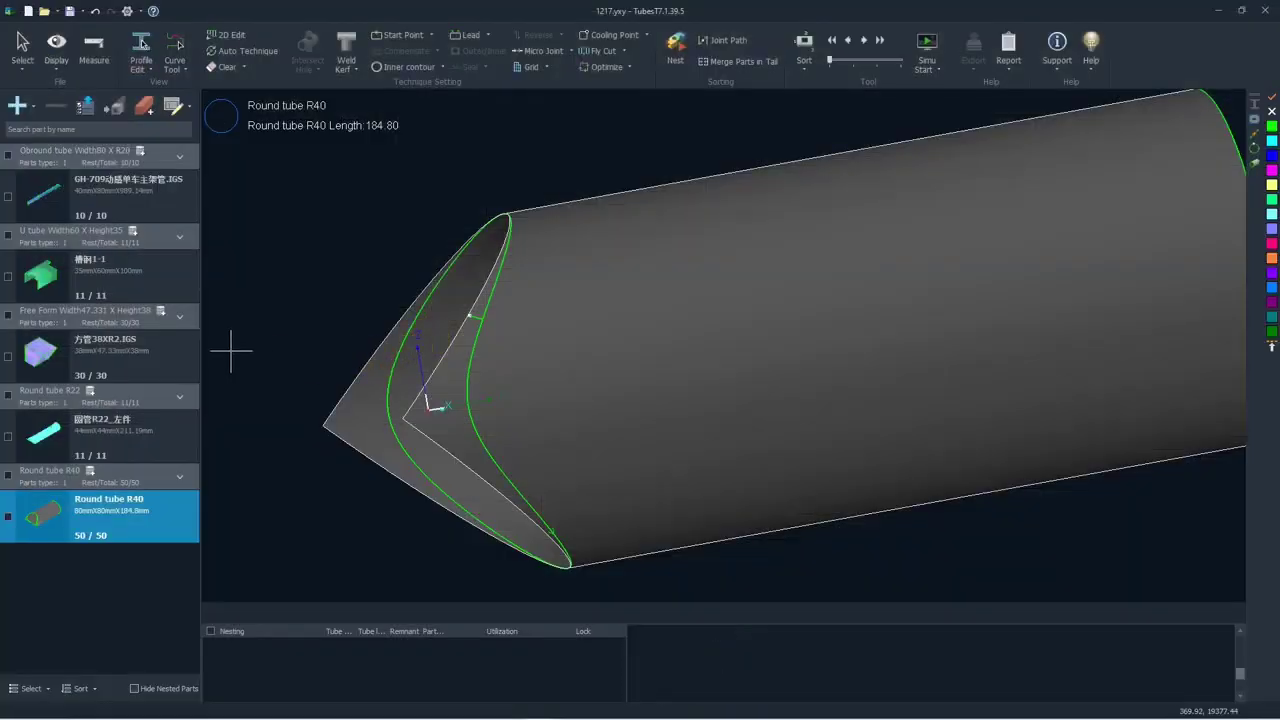
scroll(330, 325, "down", 3)
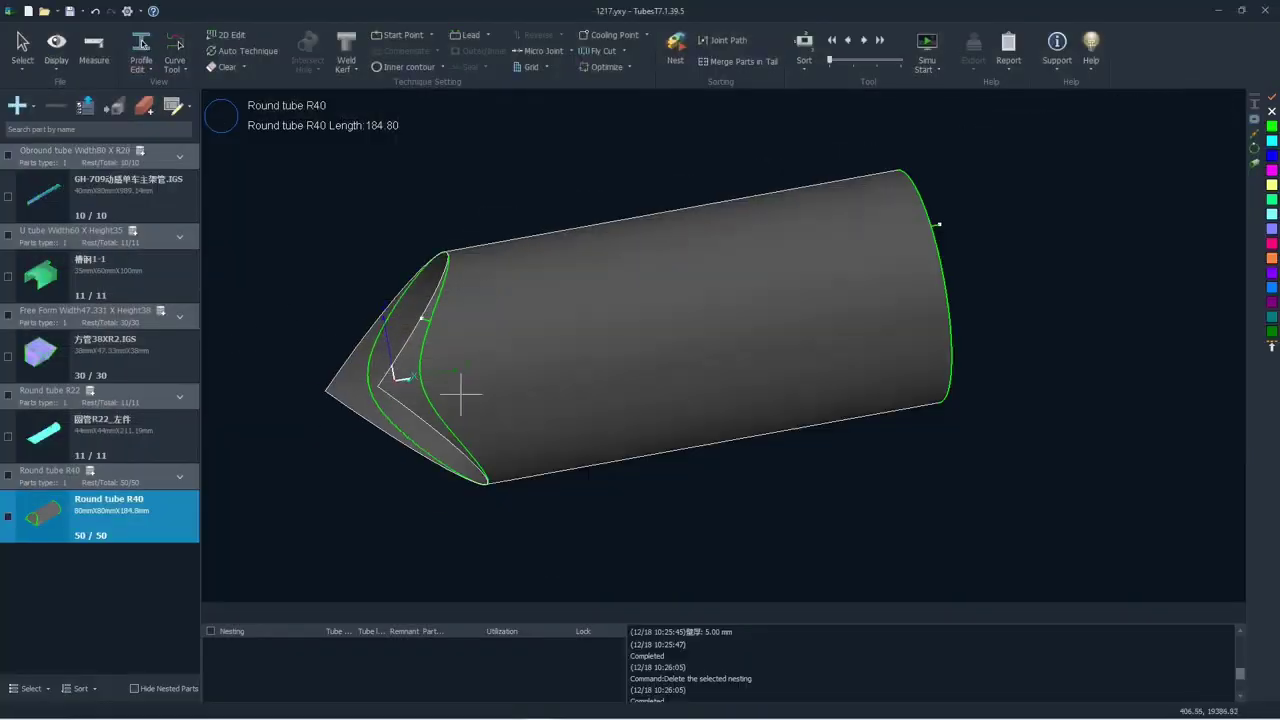
Set the quantity of the GH-709动感单车主架管.IGS part to 30 directly in the part list
left_click(114, 208)
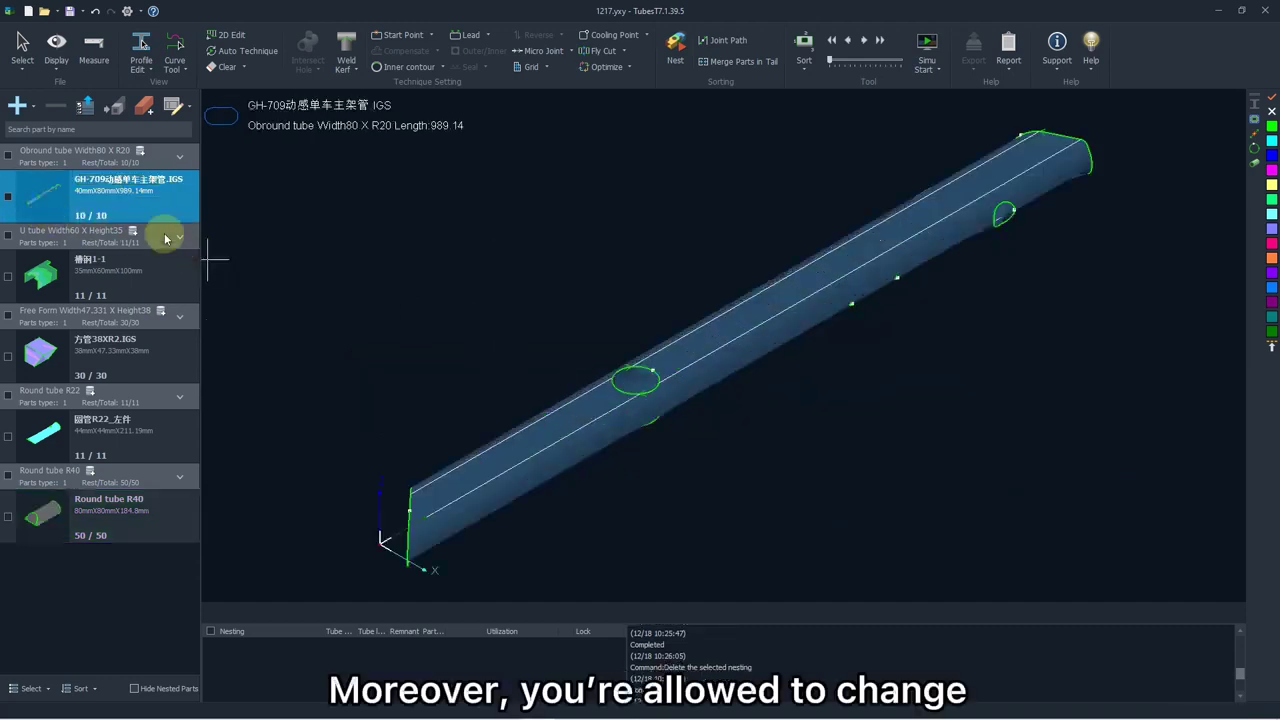
left_click(103, 217)
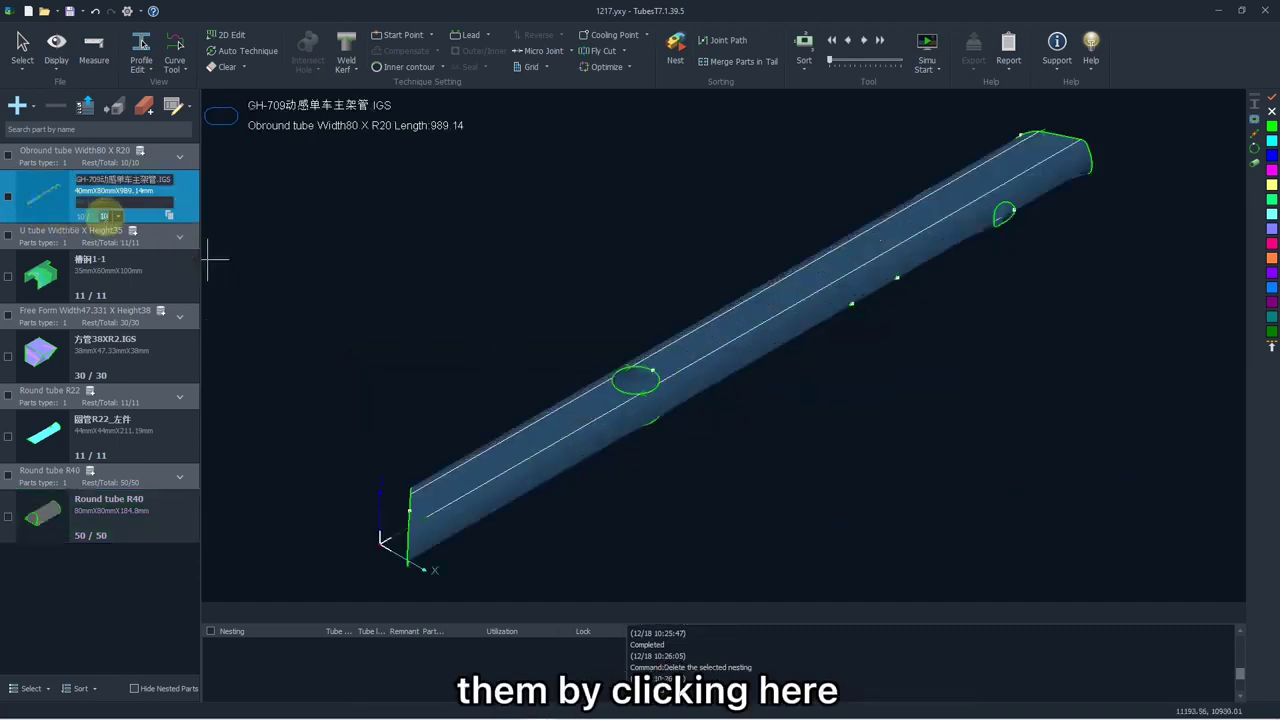
type("30")
left_click(110, 257)
left_click(101, 183)
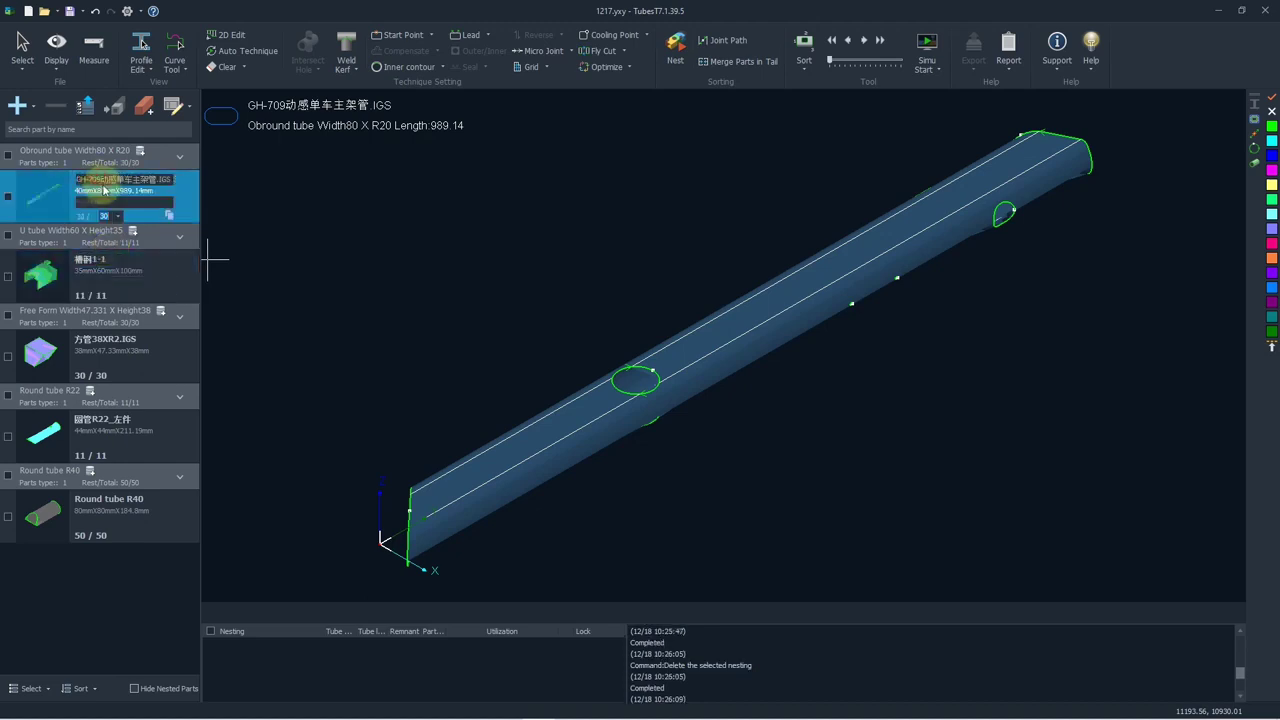
left_click(165, 179)
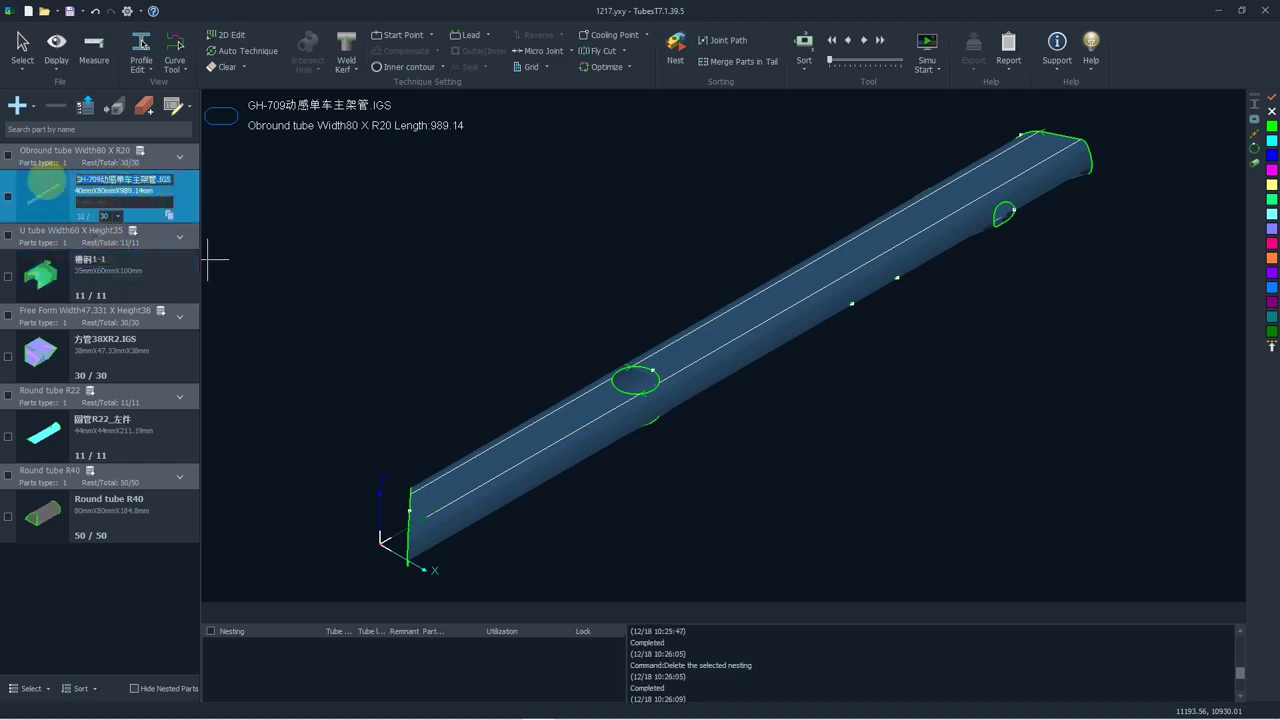
left_click(252, 226)
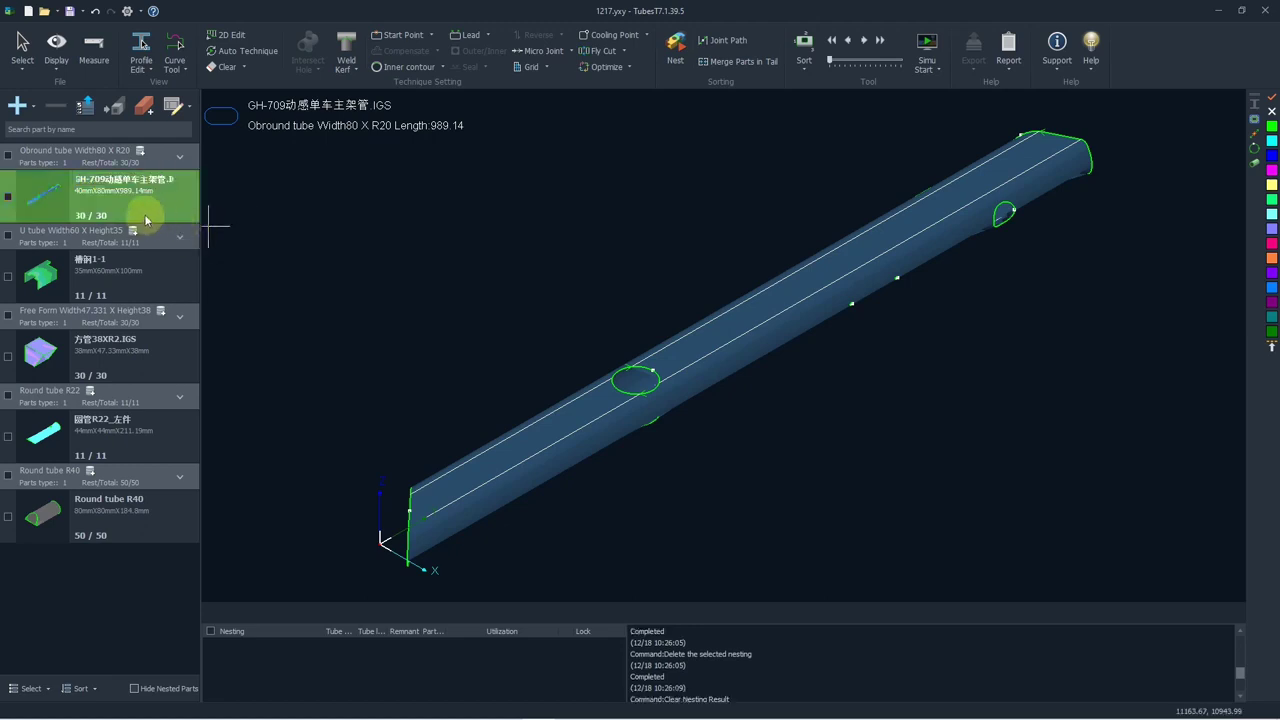
Show the editable fields of the Round tube R40 entry and display the 槽钢1-1 part
left_click(43, 496)
left_click(127, 522)
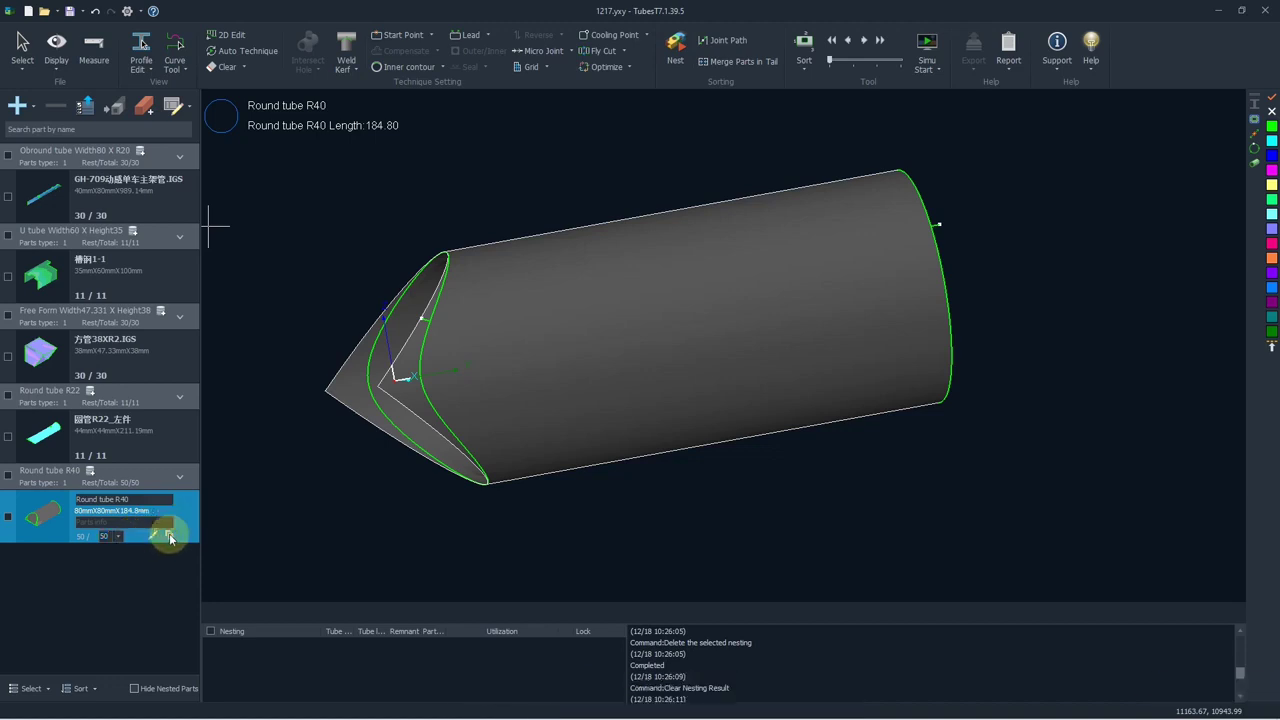
left_click(50, 282)
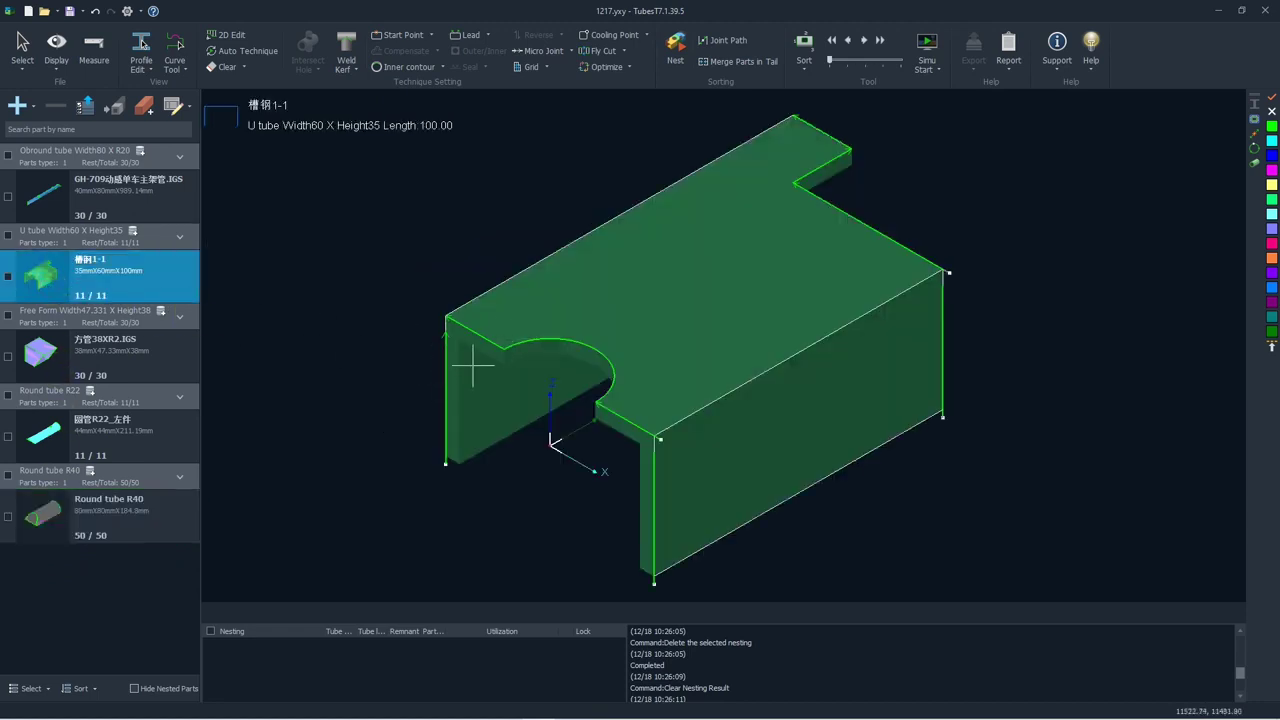
left_click_drag(434, 289, 463, 358)
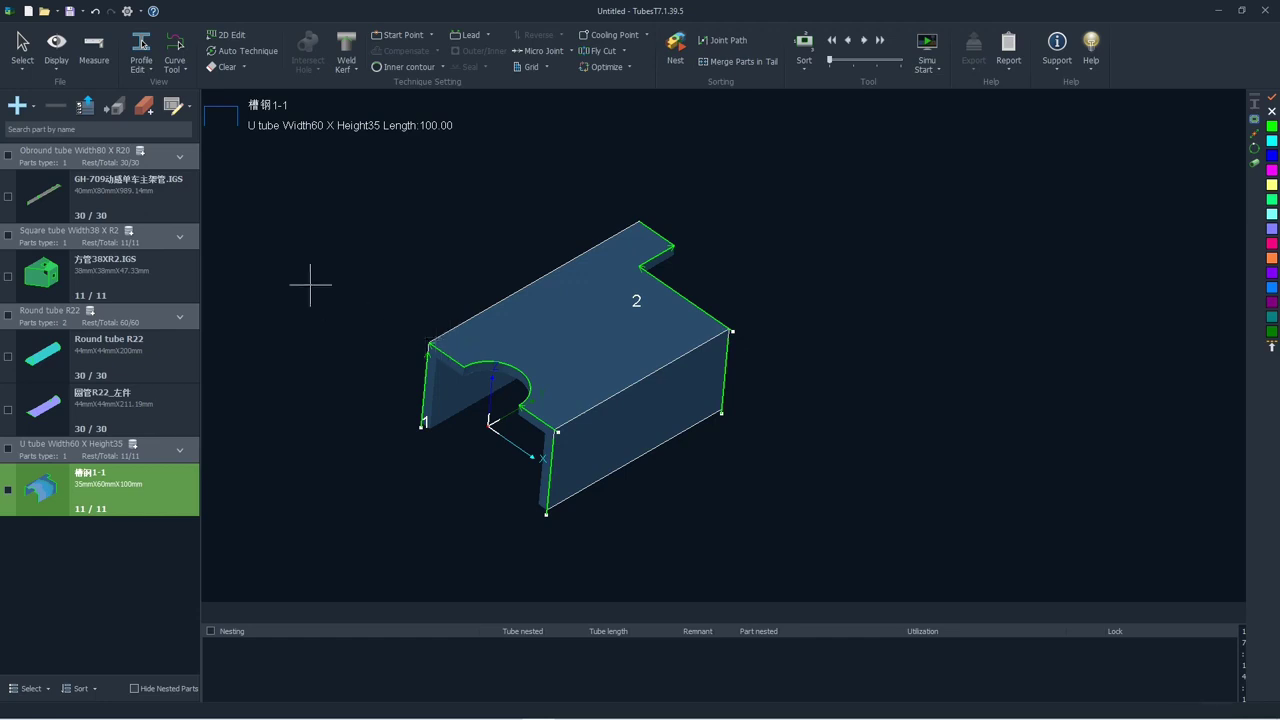
Draw an H Shape part with edges of 100 and 200 mm and a 300 mm length, and add it to the part list
left_click(18, 105)
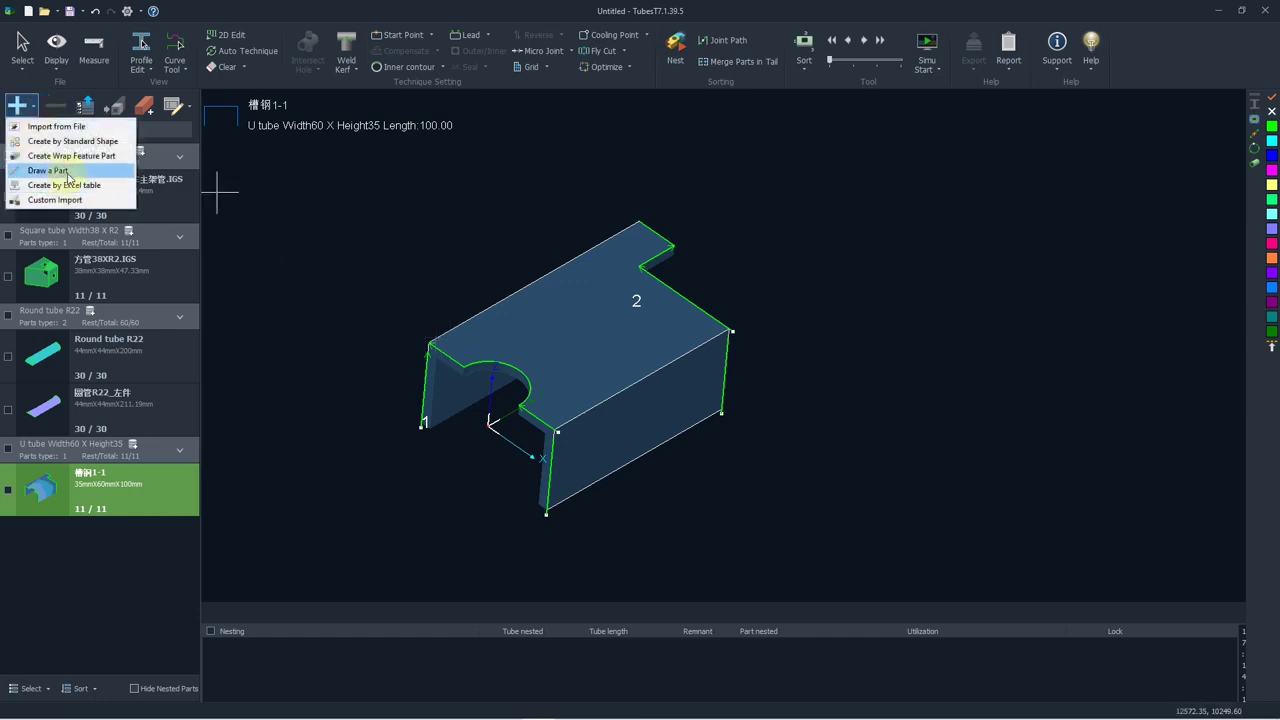
left_click(45, 169)
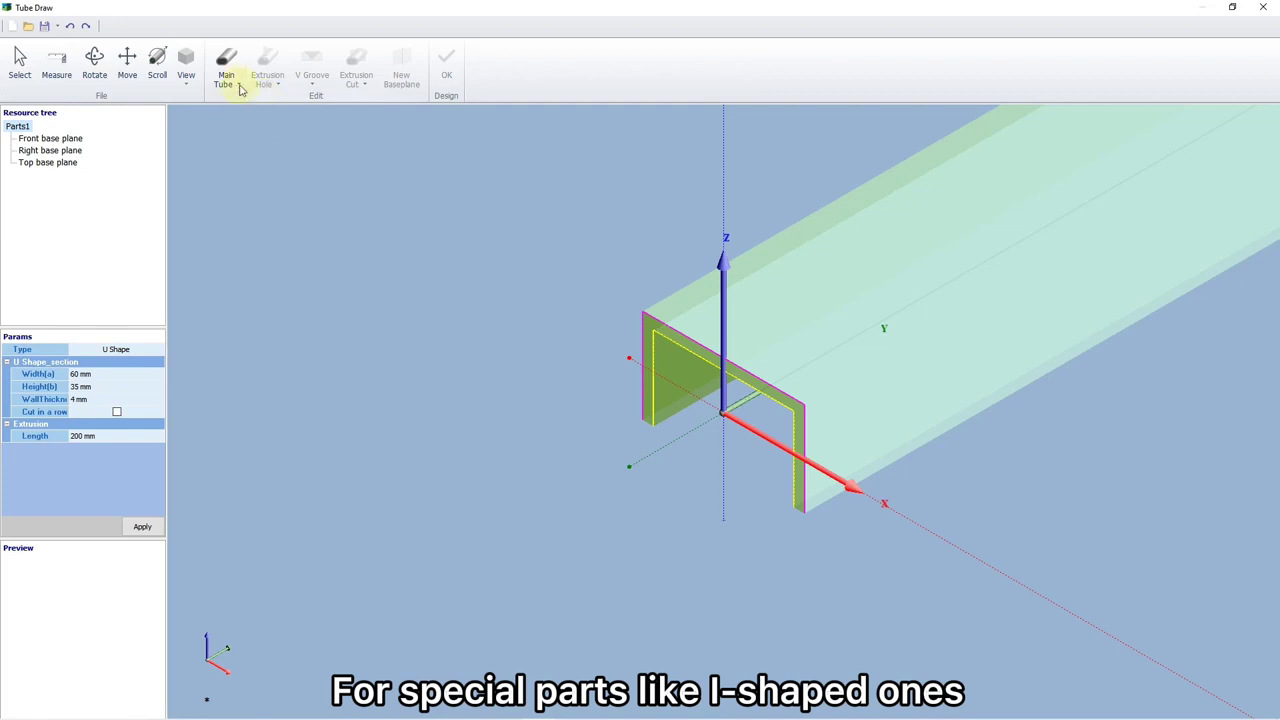
left_click(237, 82)
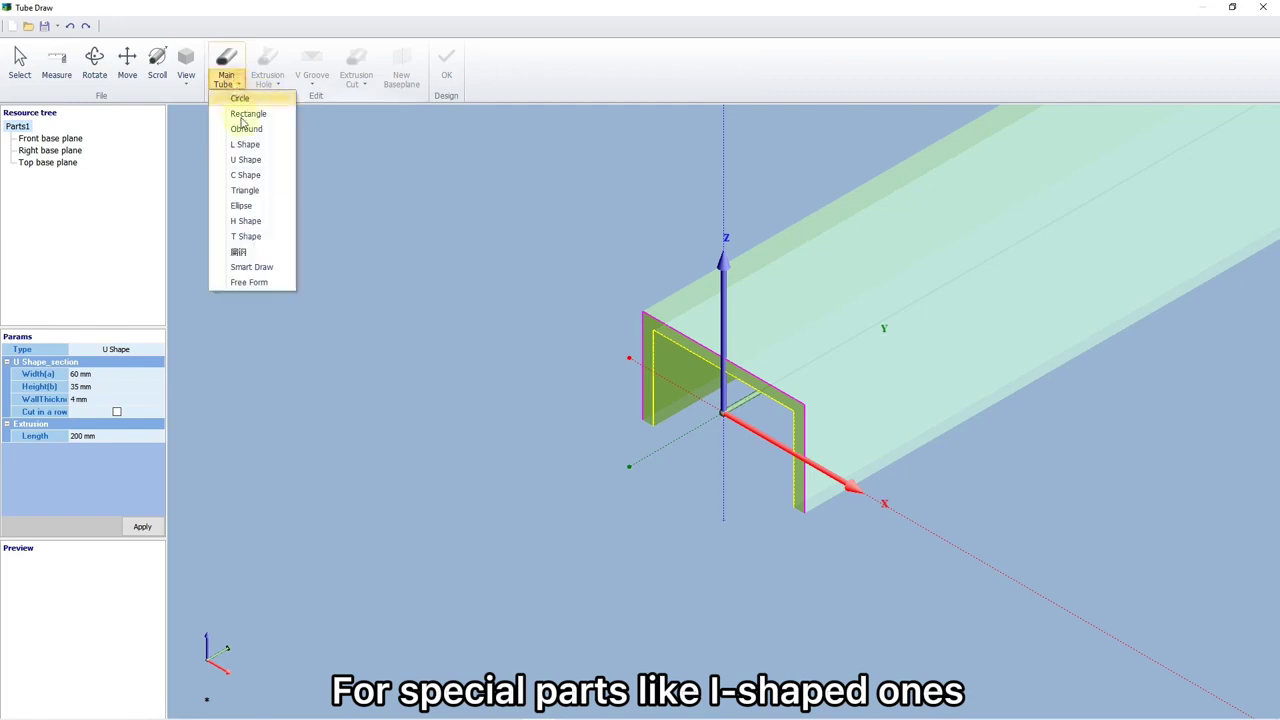
left_click(245, 221)
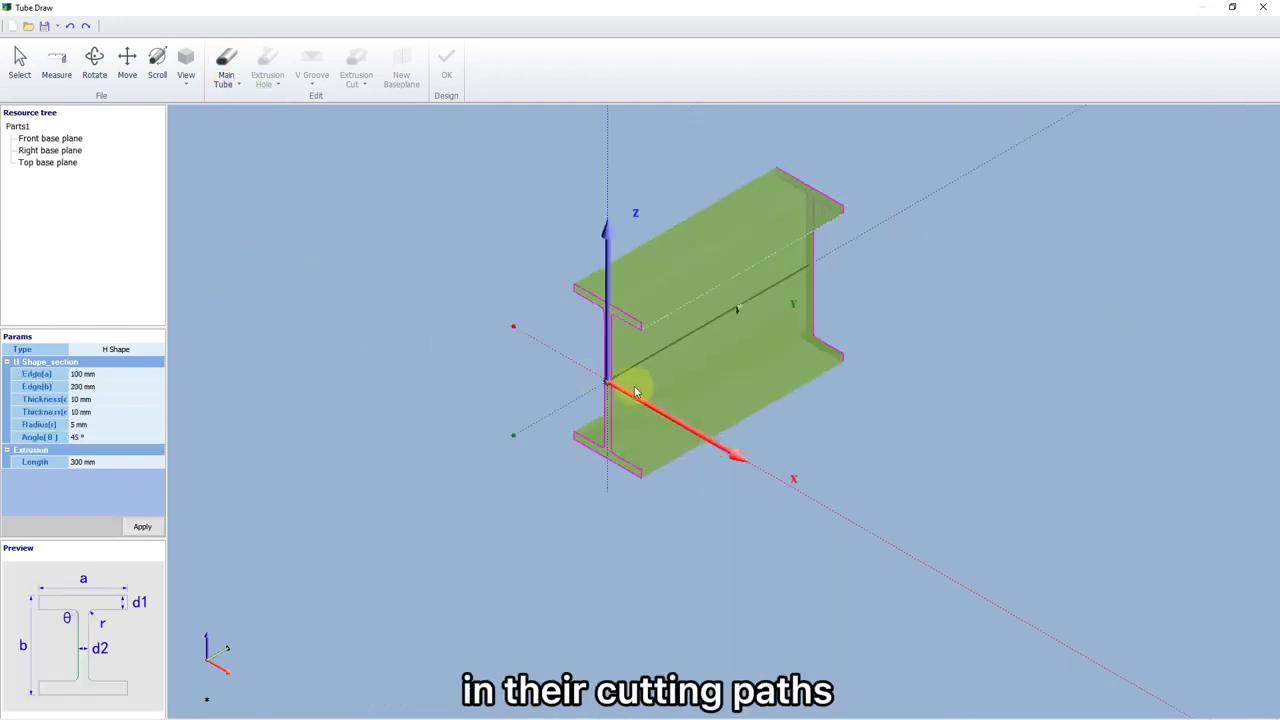
middle_click_drag(637, 390, 586, 380)
left_click(138, 523)
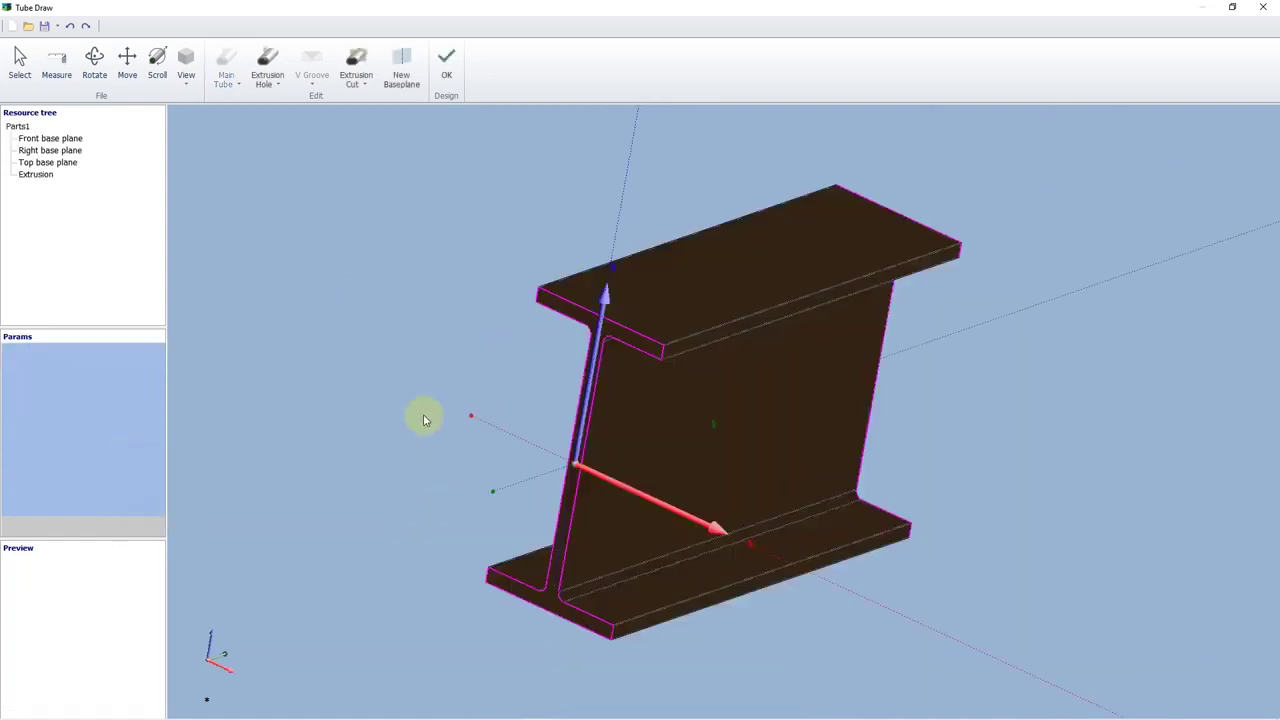
left_click(446, 62)
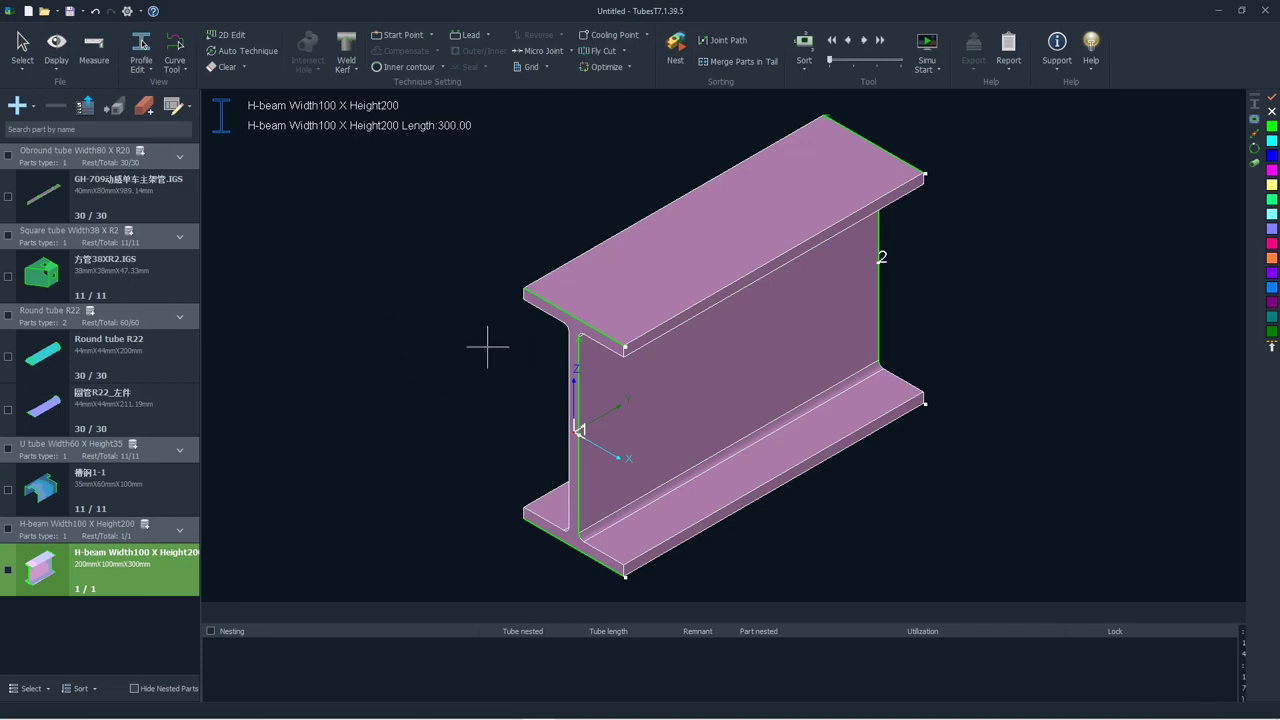
Display the 3D vectors on the H-beam and examine them at the flange edges and the web corners
left_click(55, 72)
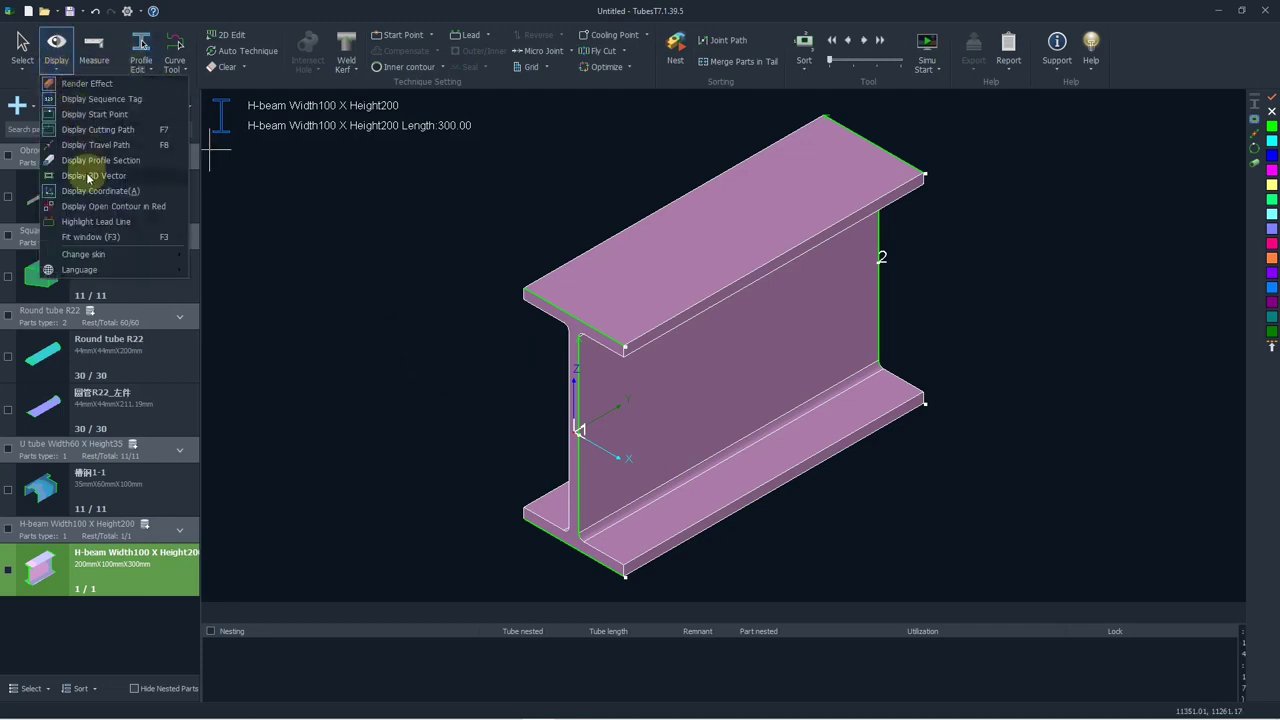
left_click(89, 176)
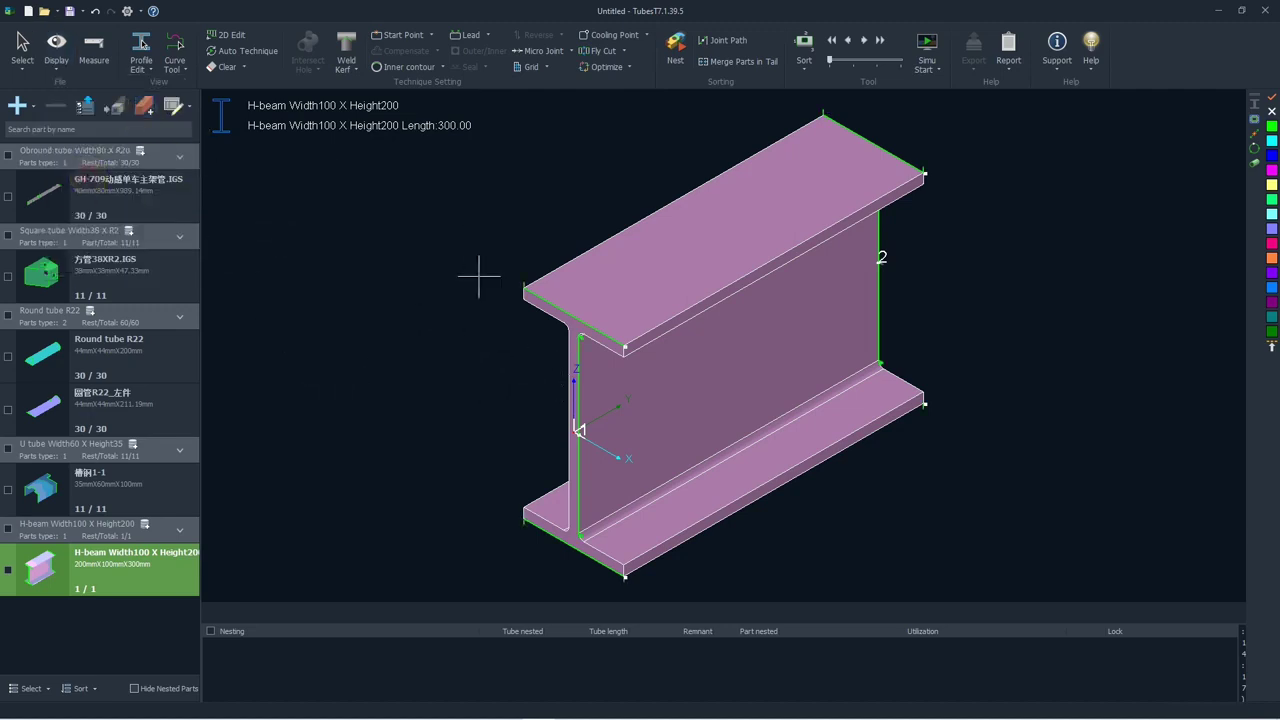
scroll(477, 351, "up", 3)
scroll(446, 332, "down", 2)
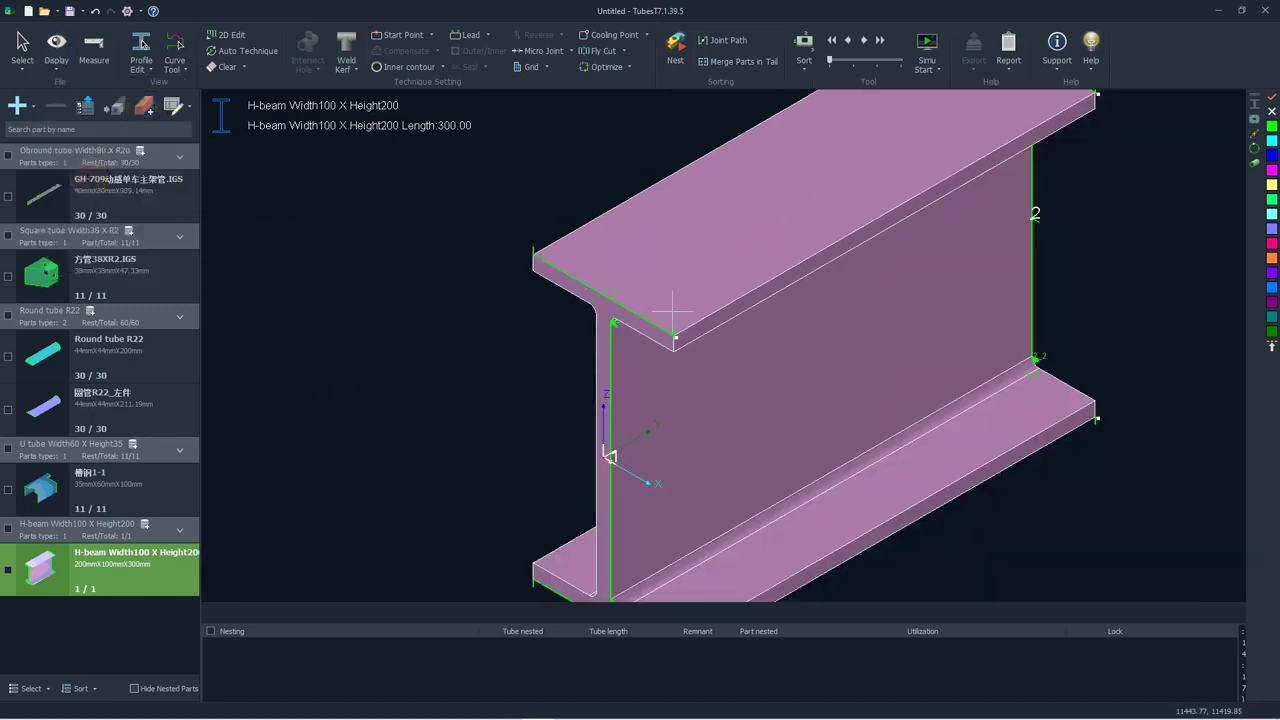
middle_click_drag(620, 330, 548, 300)
scroll(487, 265, "up", 5)
scroll(487, 265, "up", 3)
scroll(594, 408, "down", 8)
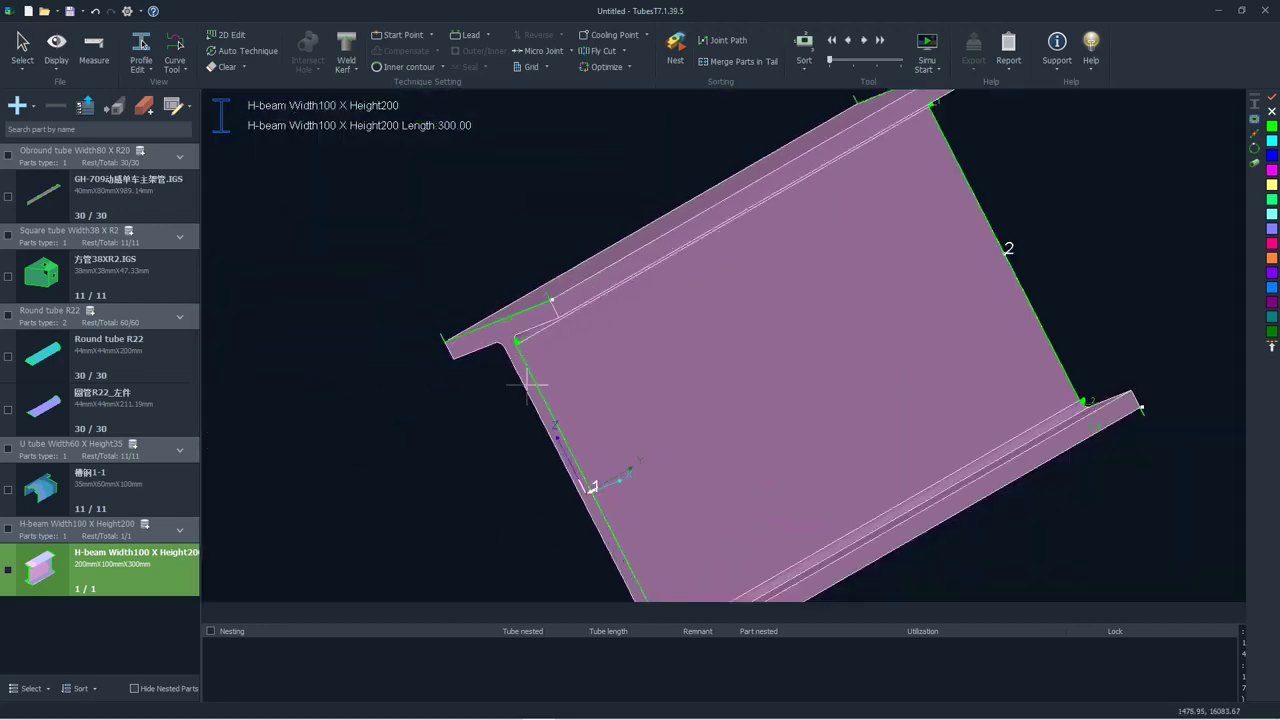
middle_click_drag(545, 380, 540, 400)
scroll(523, 380, "down", 3)
scroll(537, 400, "up", 2)
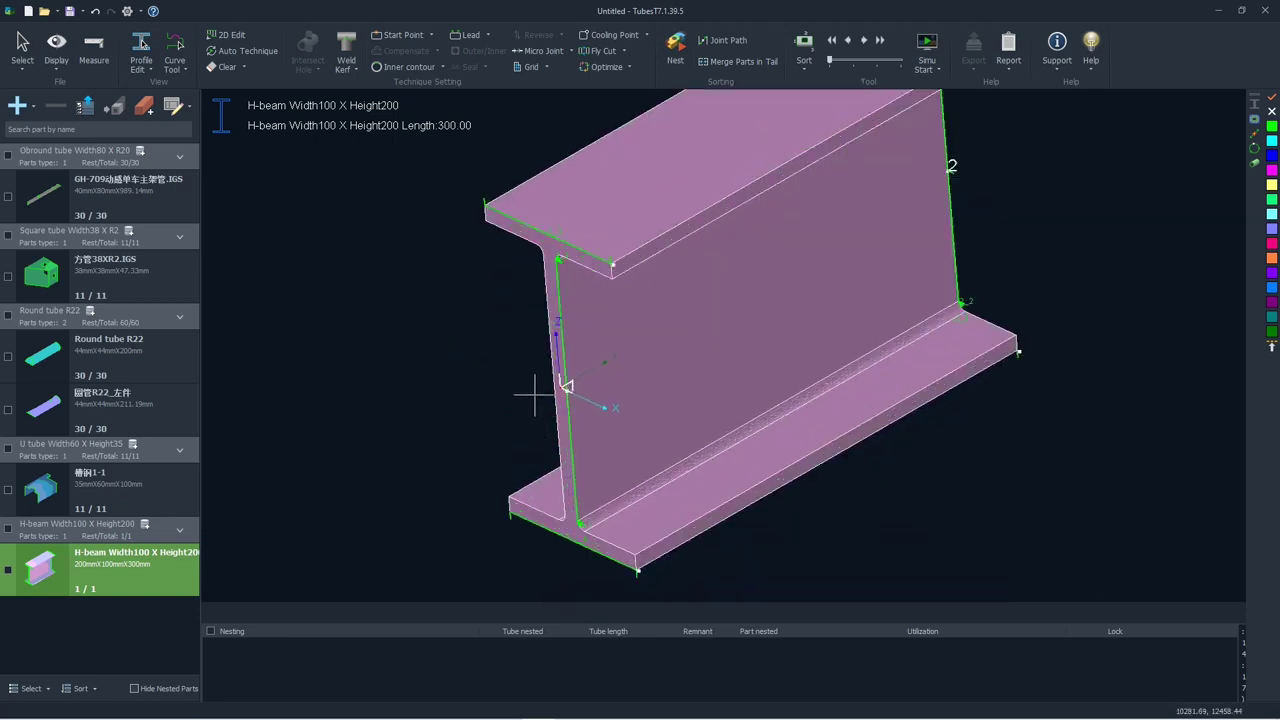
middle_click_drag(596, 555, 586, 543)
Start the cutting simulation of the H-beam and proceed to its 3D Vector settings
left_click(937, 71)
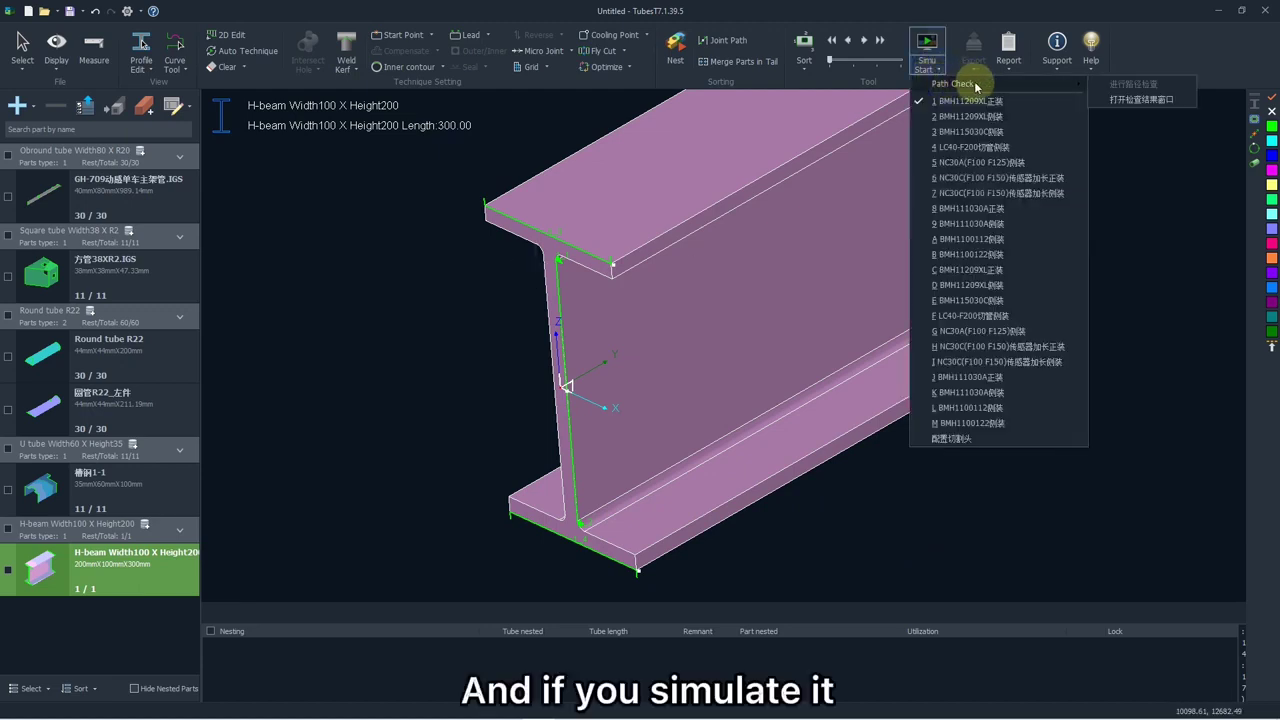
left_click(932, 44)
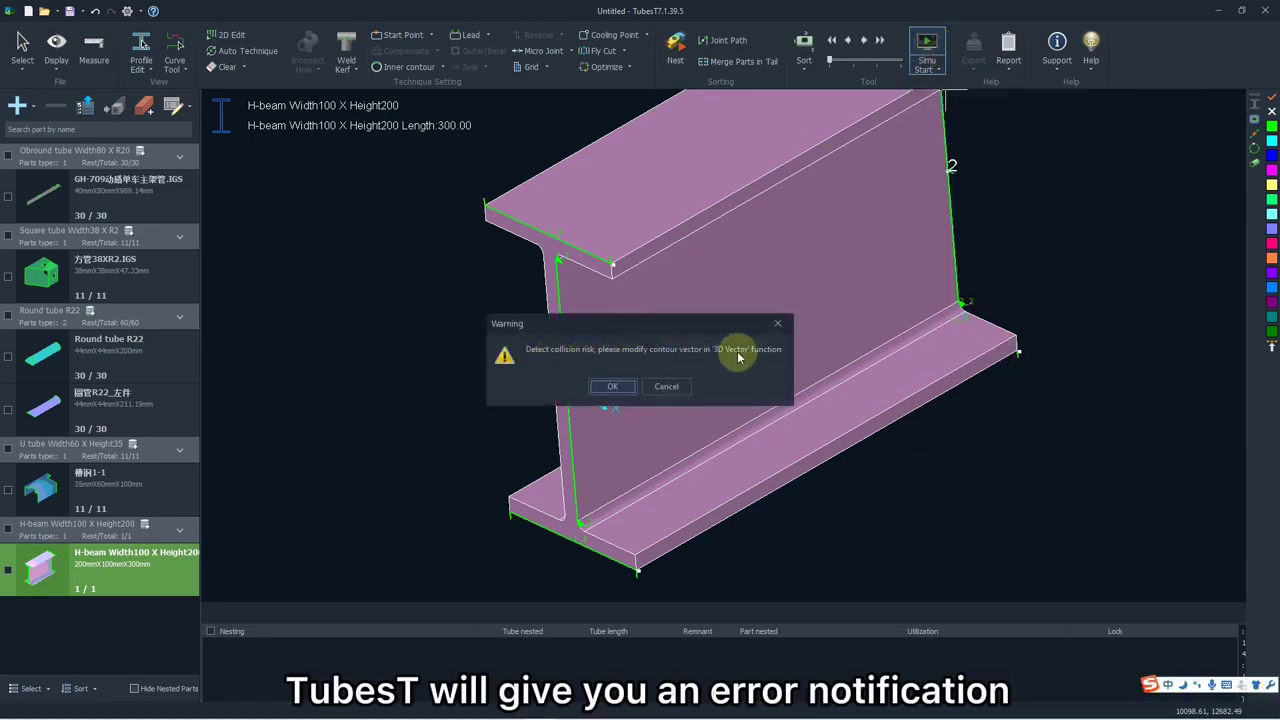
left_click(614, 386)
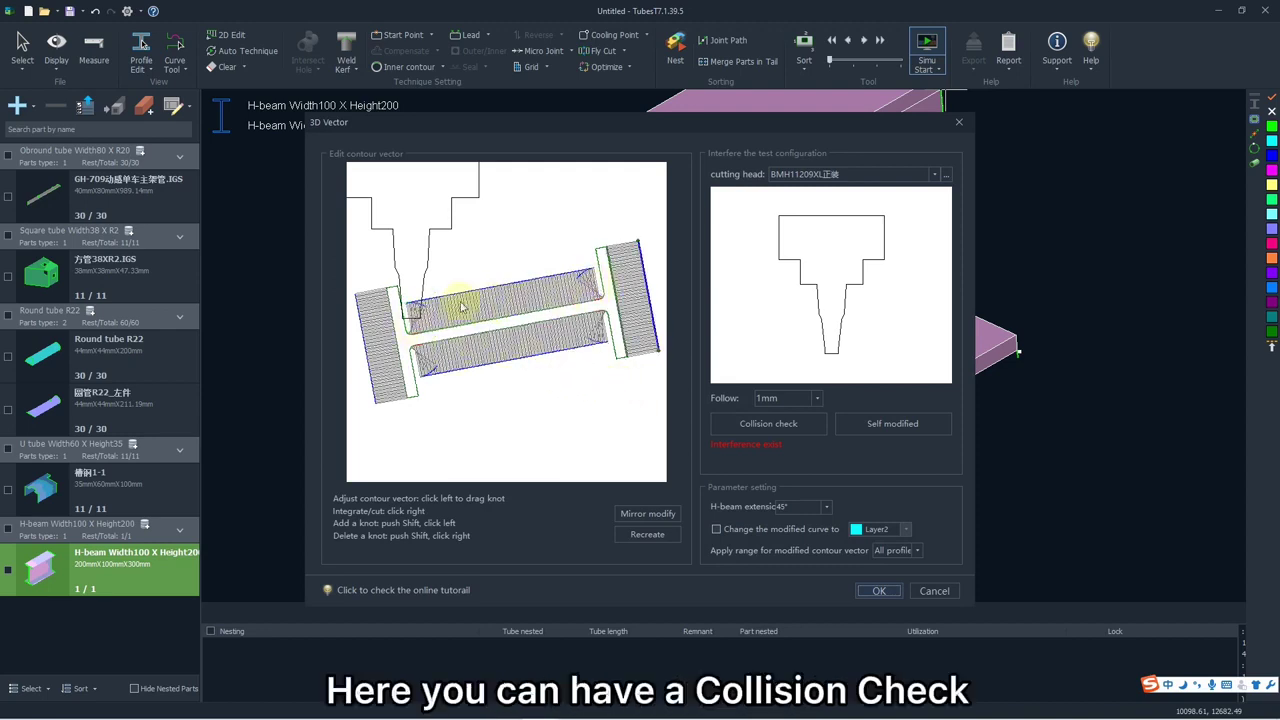
Run a collision check on the H-beam's contour vectors, apply the automatic modification and inspect the corrected inner corner
left_click(768, 430)
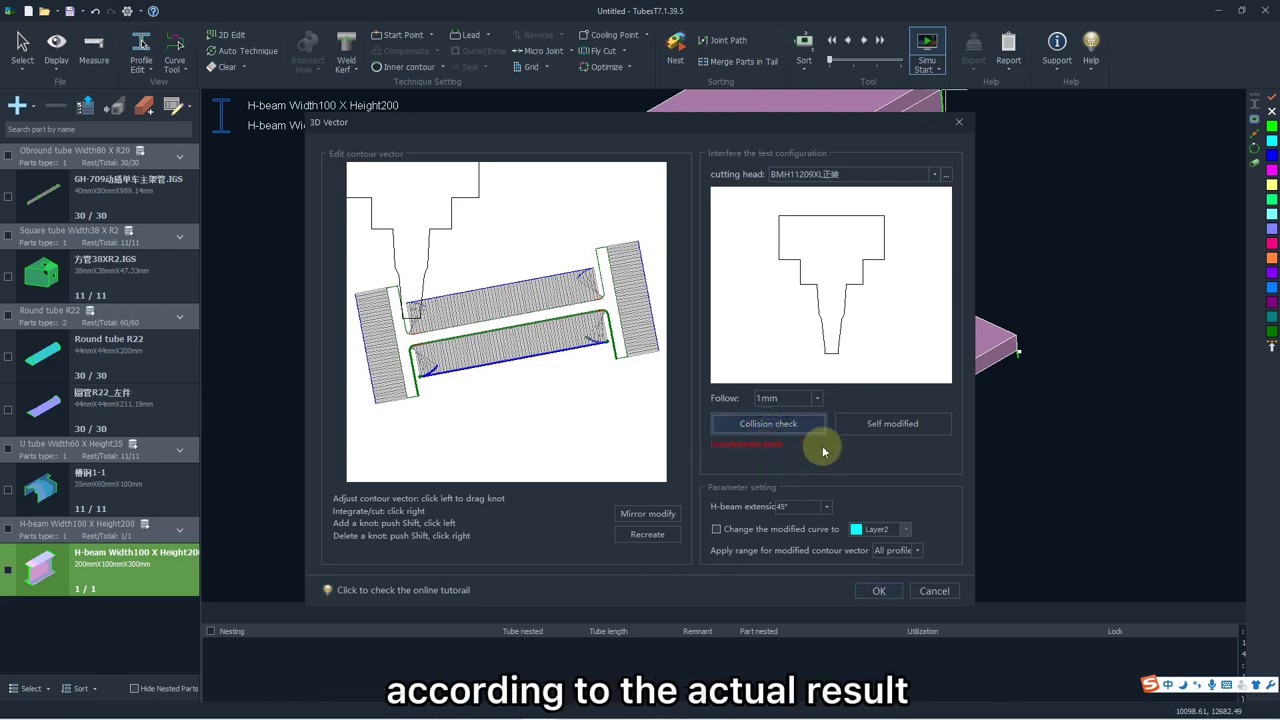
left_click(866, 426)
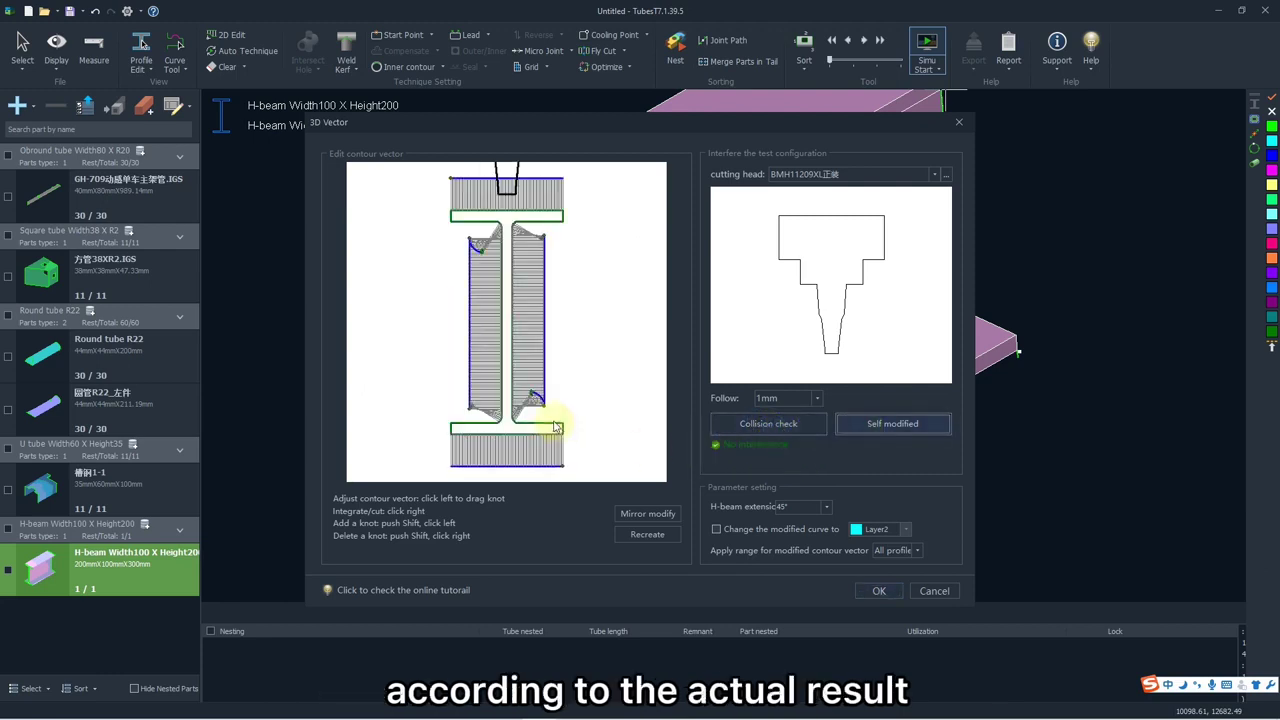
left_click(878, 591)
scroll(508, 408, "up", 5)
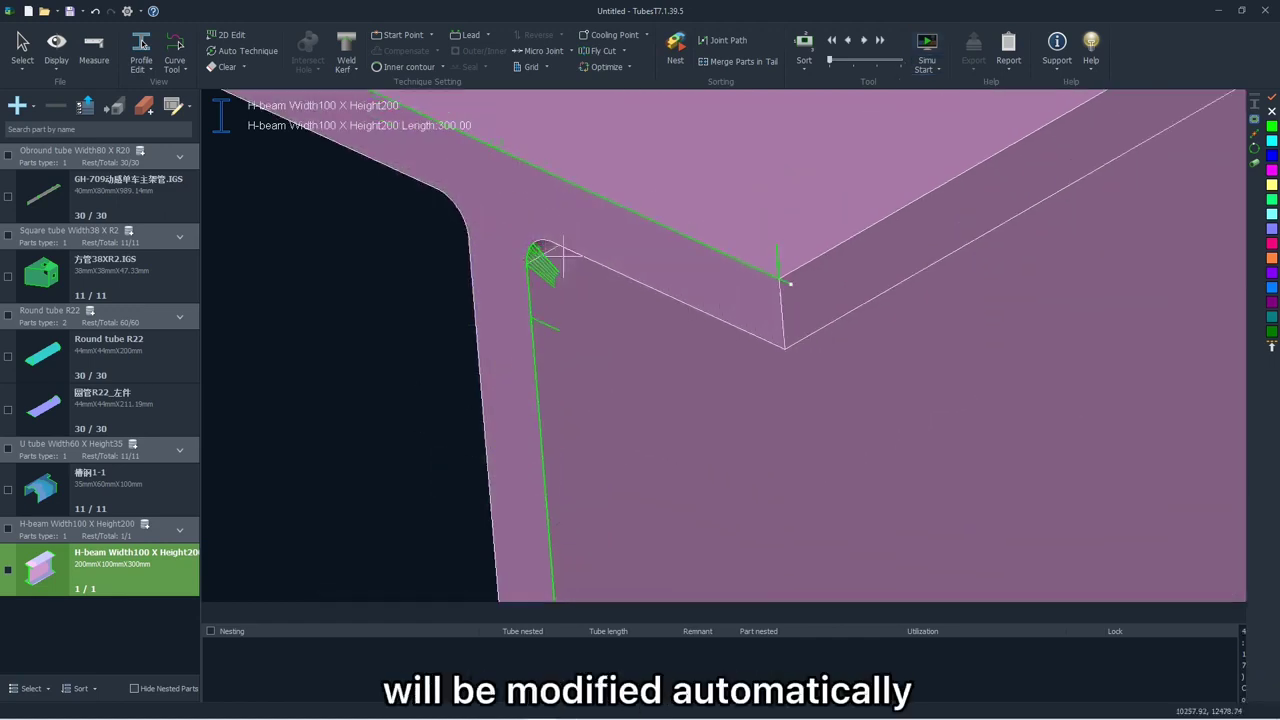
scroll(563, 258, "down", 5)
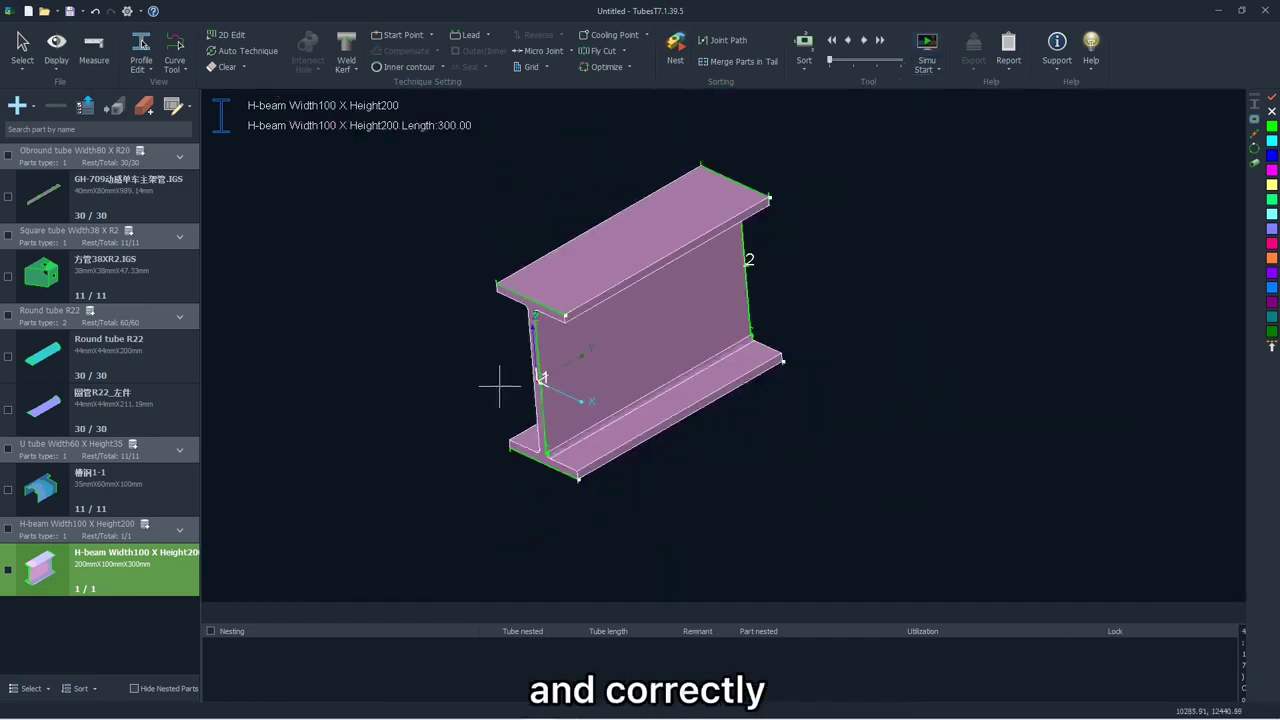
scroll(734, 414, "down", 2)
scroll(605, 353, "up", 4)
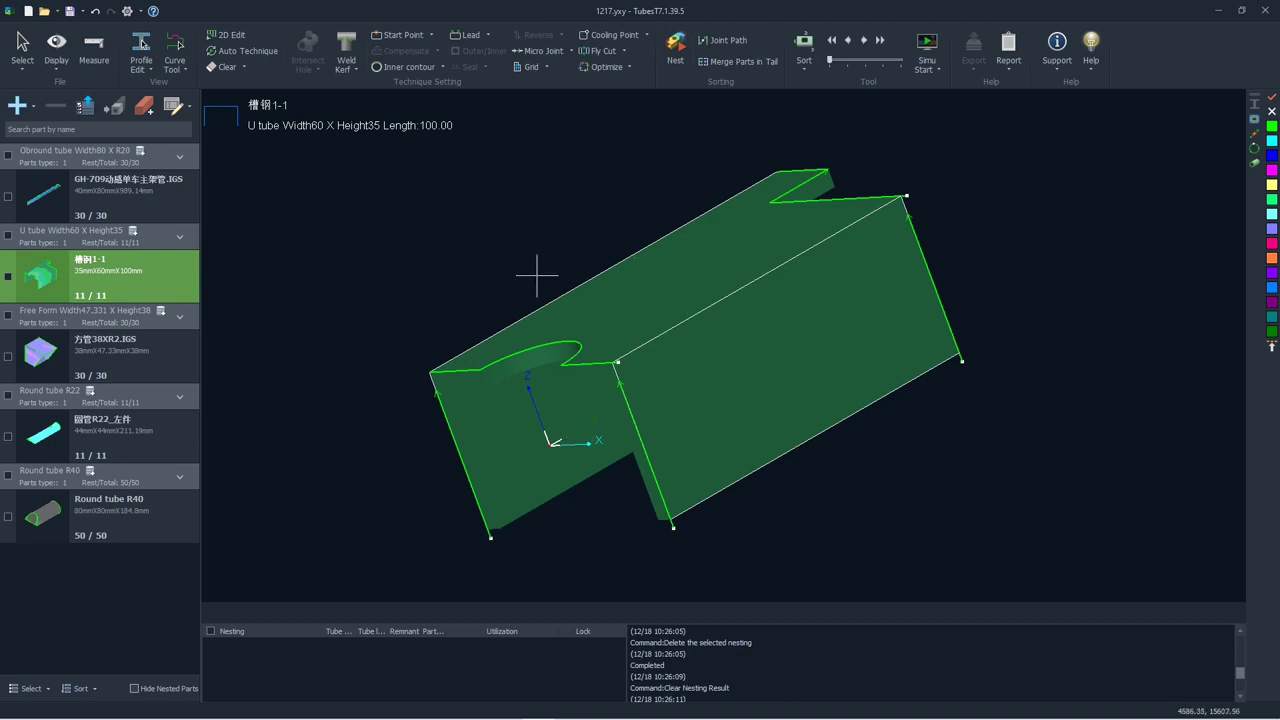
Open the nesting strategy for all parts and set the tube length of the Free Form Width47.331 section to 6000 mm
left_click(676, 48)
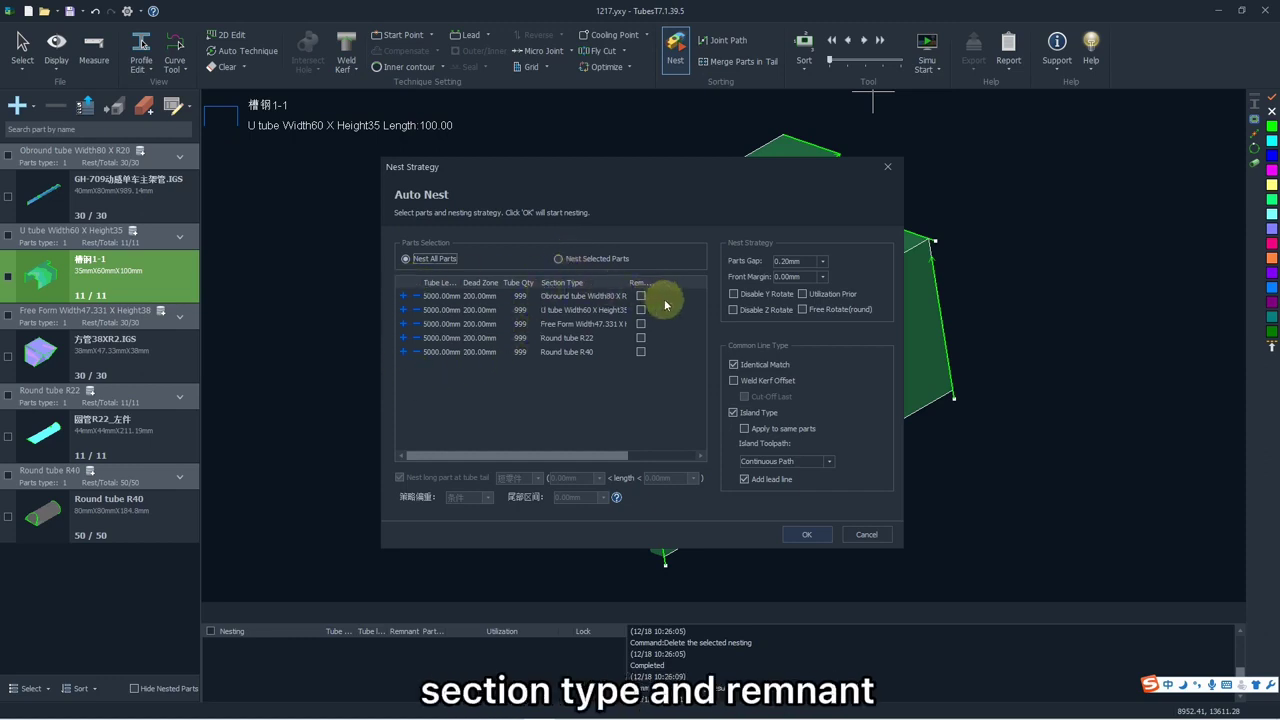
left_click(438, 286)
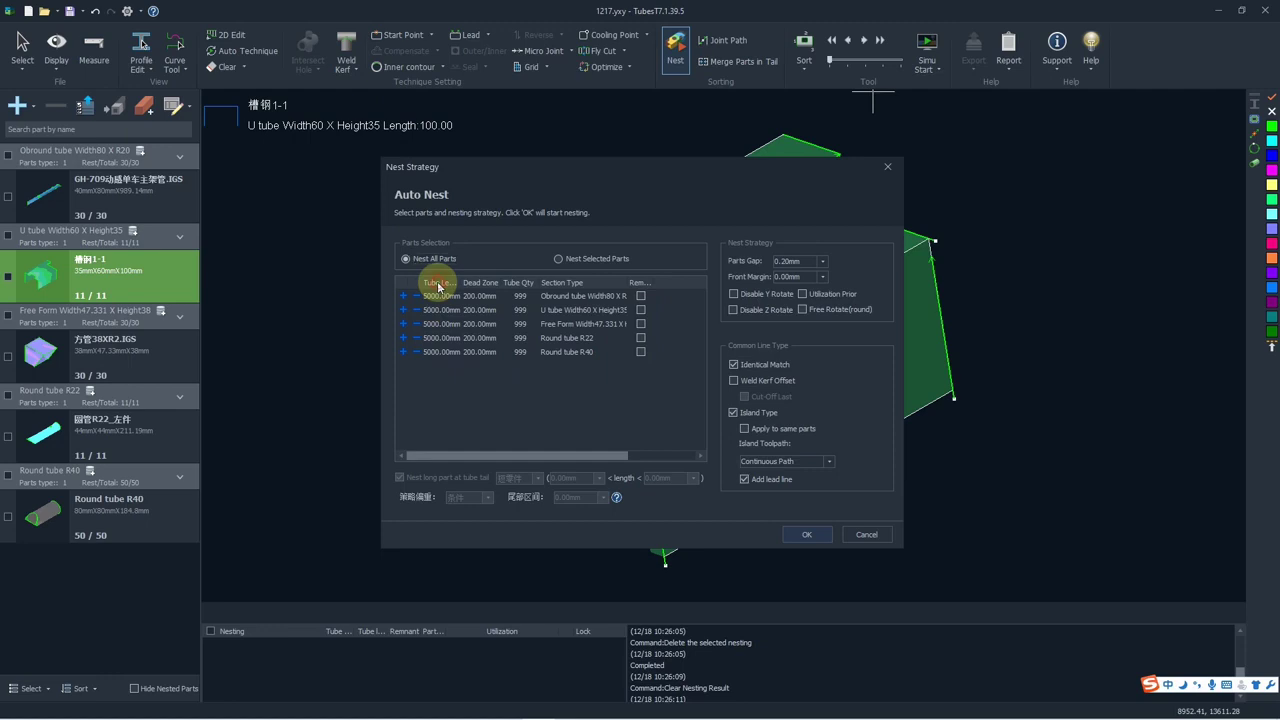
left_click(437, 298)
left_click(440, 310)
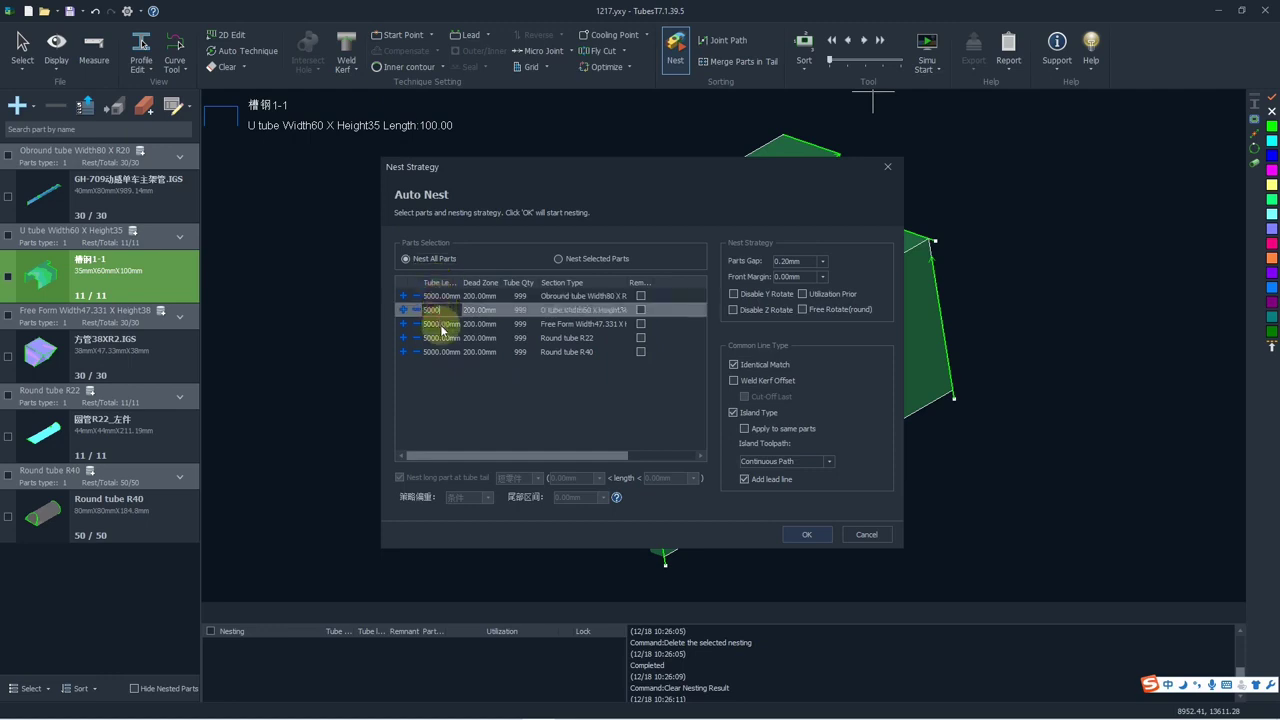
left_click(440, 324)
double_click(438, 324)
type("5000")
left_click(472, 374)
Examine the dead zone, tube quantity and section type entries of the obround and U tubes in the nesting strategy
left_click(478, 296)
double_click(474, 296)
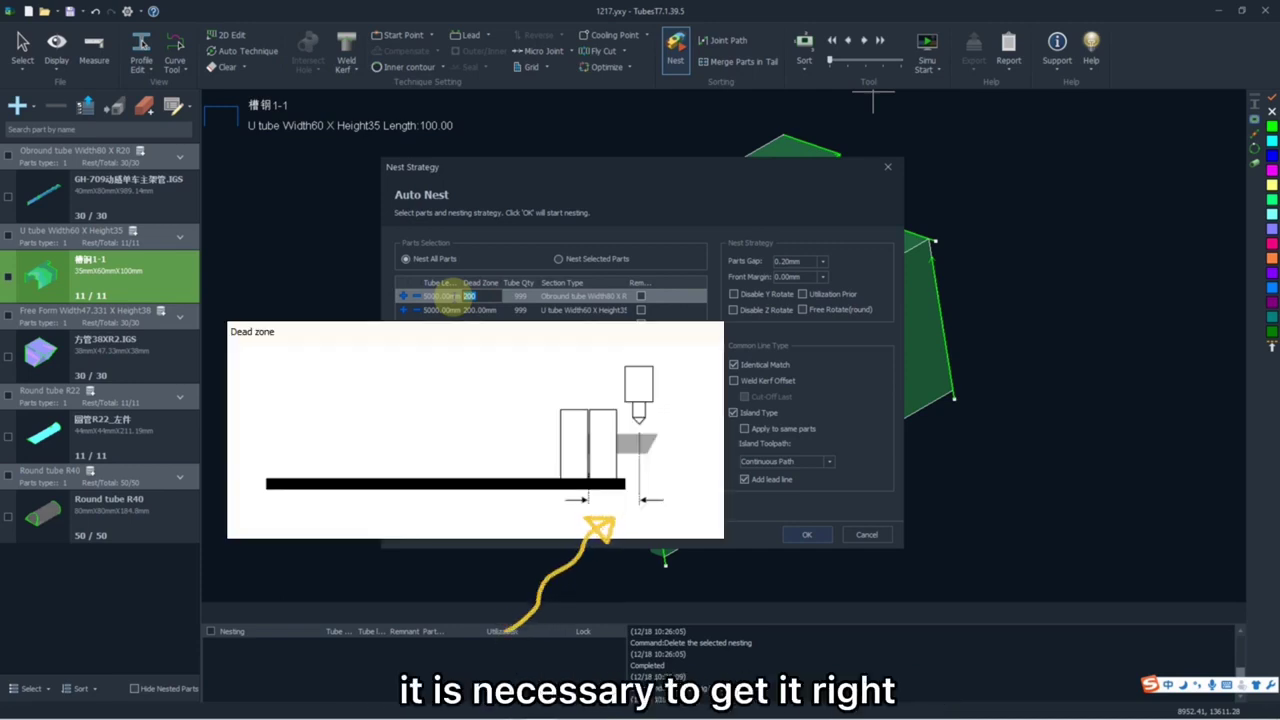
left_click(466, 310)
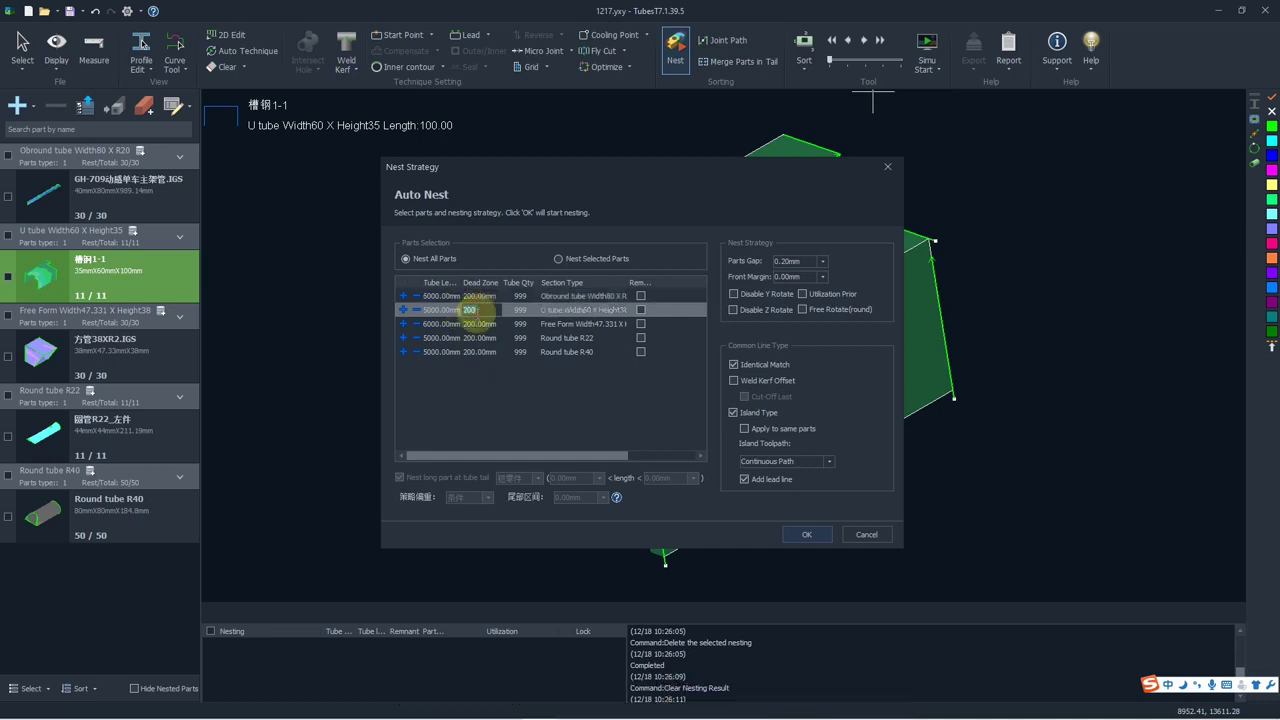
left_click(520, 296)
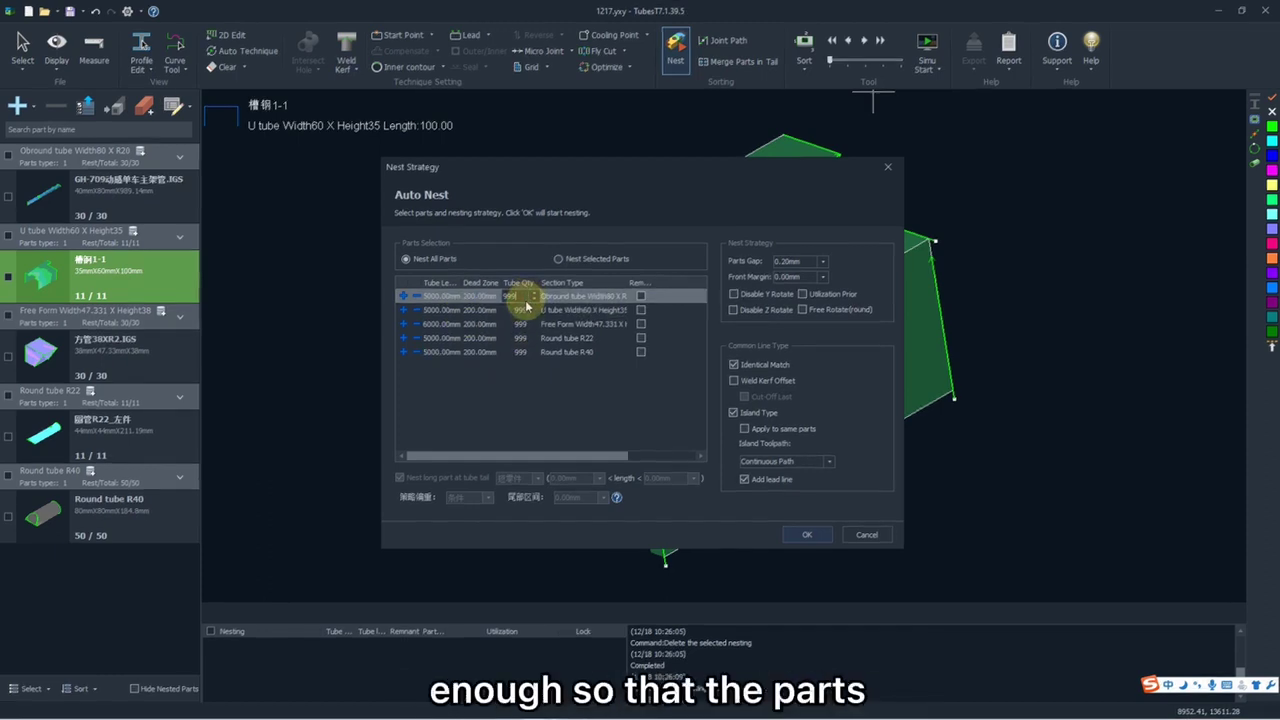
left_click(515, 296)
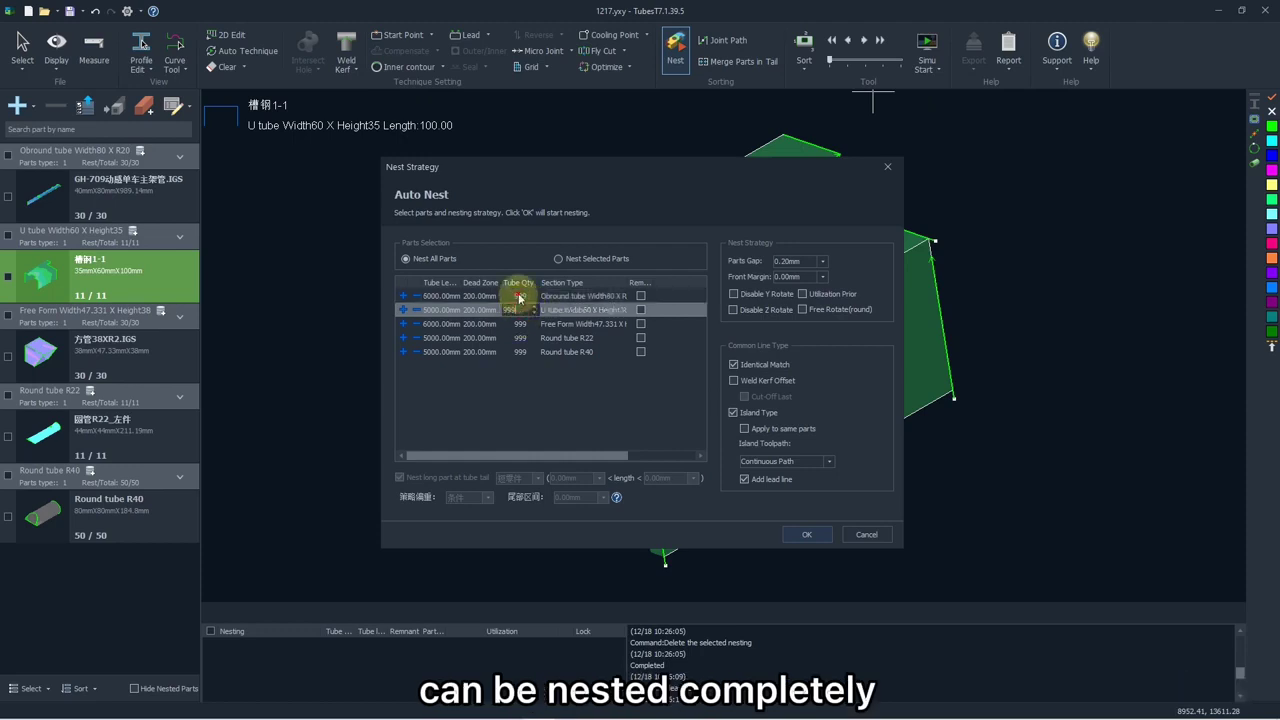
left_click(566, 294)
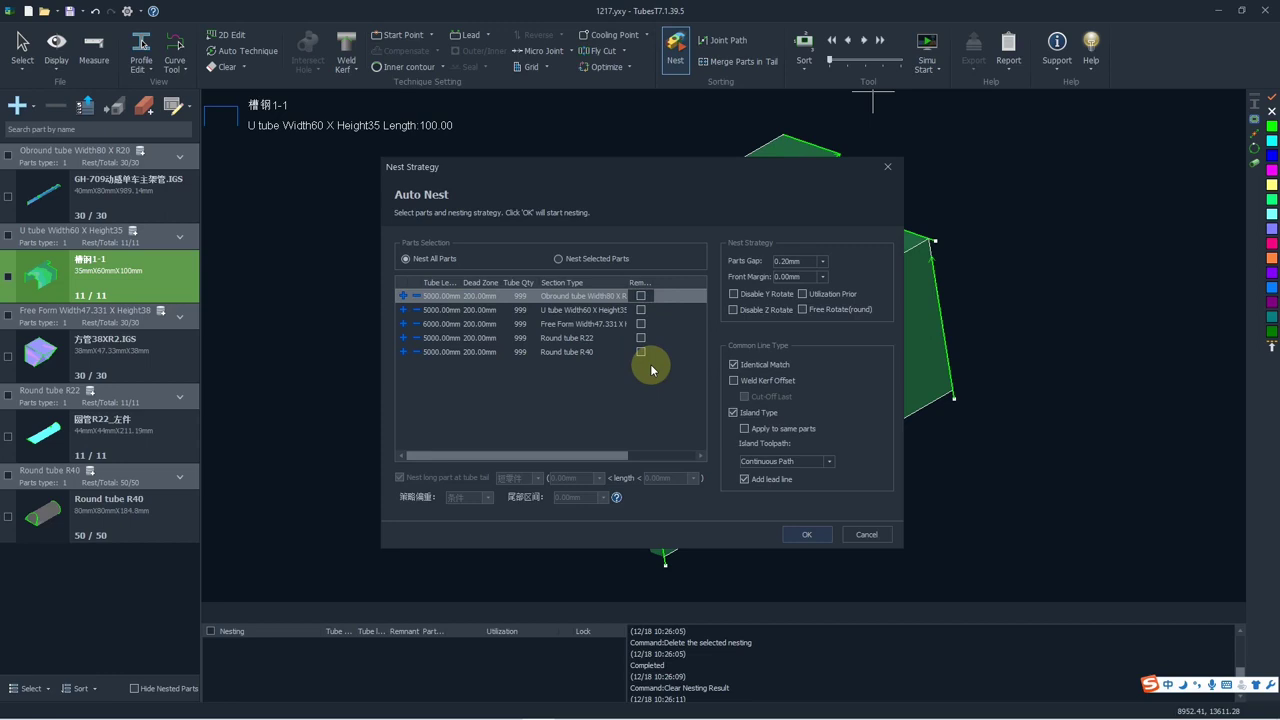
Set the parts gap to 2 mm and run the automatic nesting of all parts
left_click(822, 260)
left_click(840, 341)
left_click(916, 360)
left_click(814, 223)
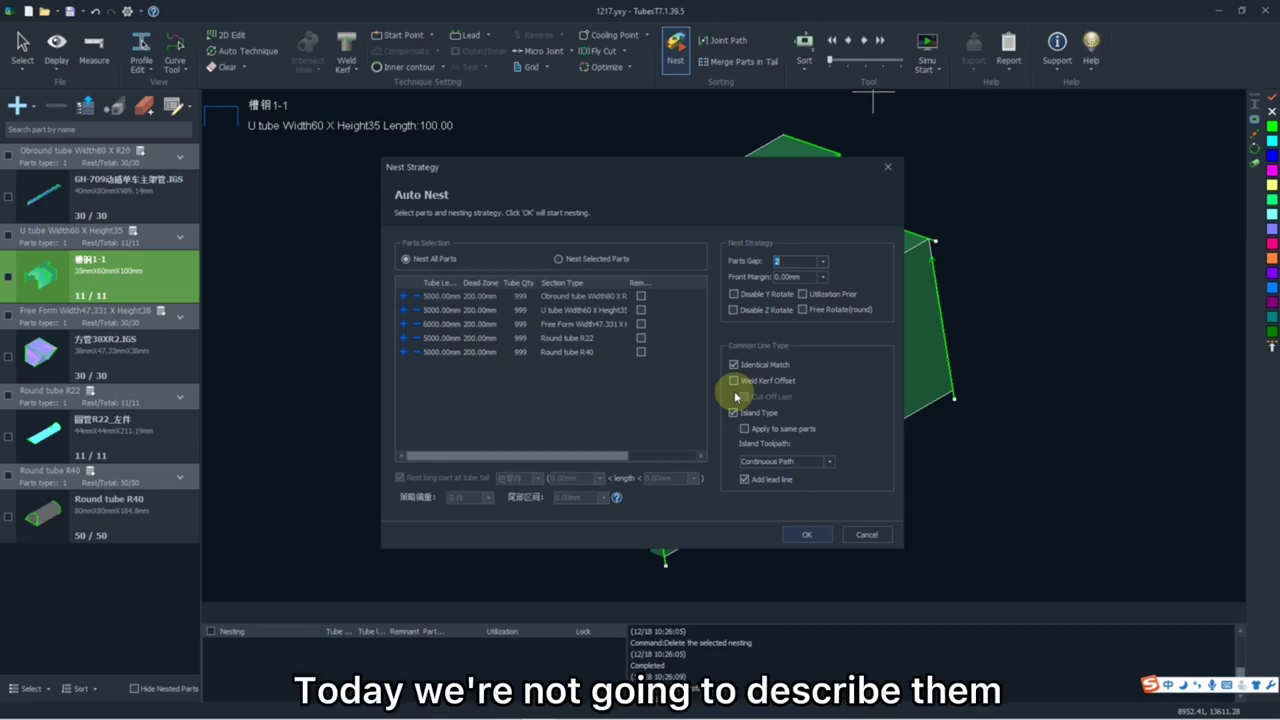
left_click(800, 536)
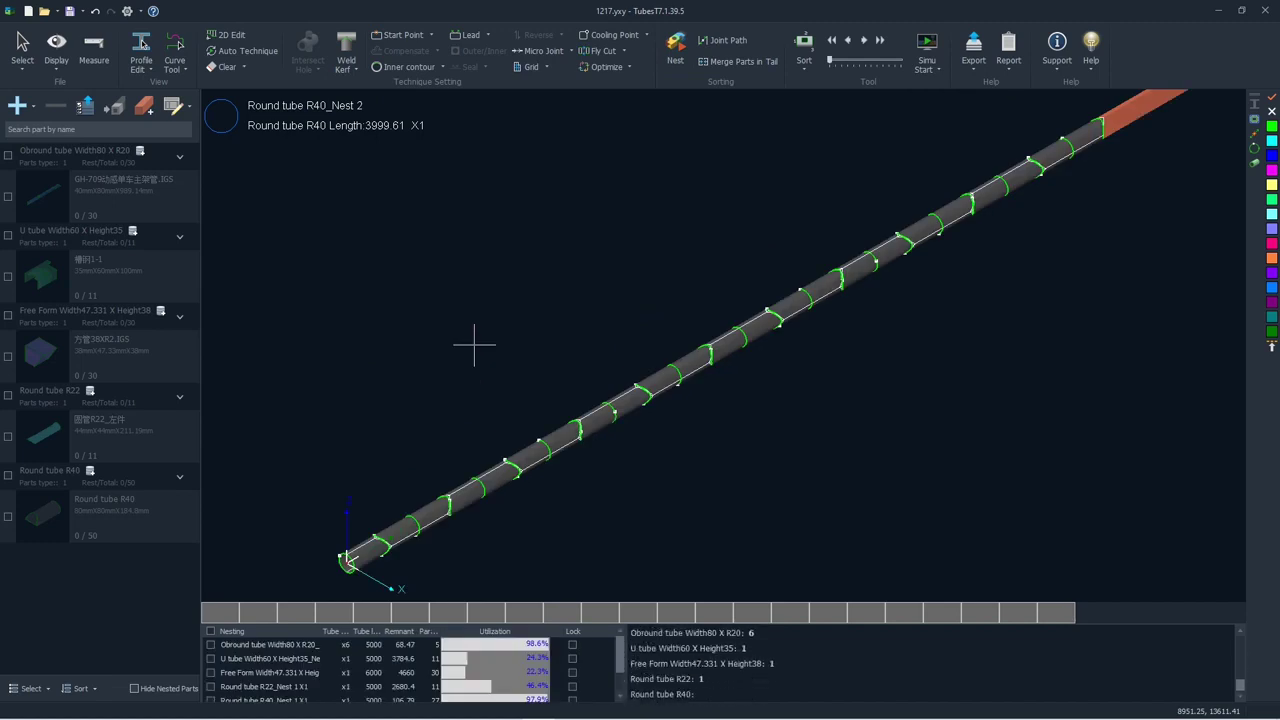
Examine the intervals between neighbouring parts on the nested Round tube R40
scroll(523, 323, "down", 3)
scroll(506, 366, "up", 2)
scroll(505, 375, "down", 1)
scroll(505, 378, "up", 5)
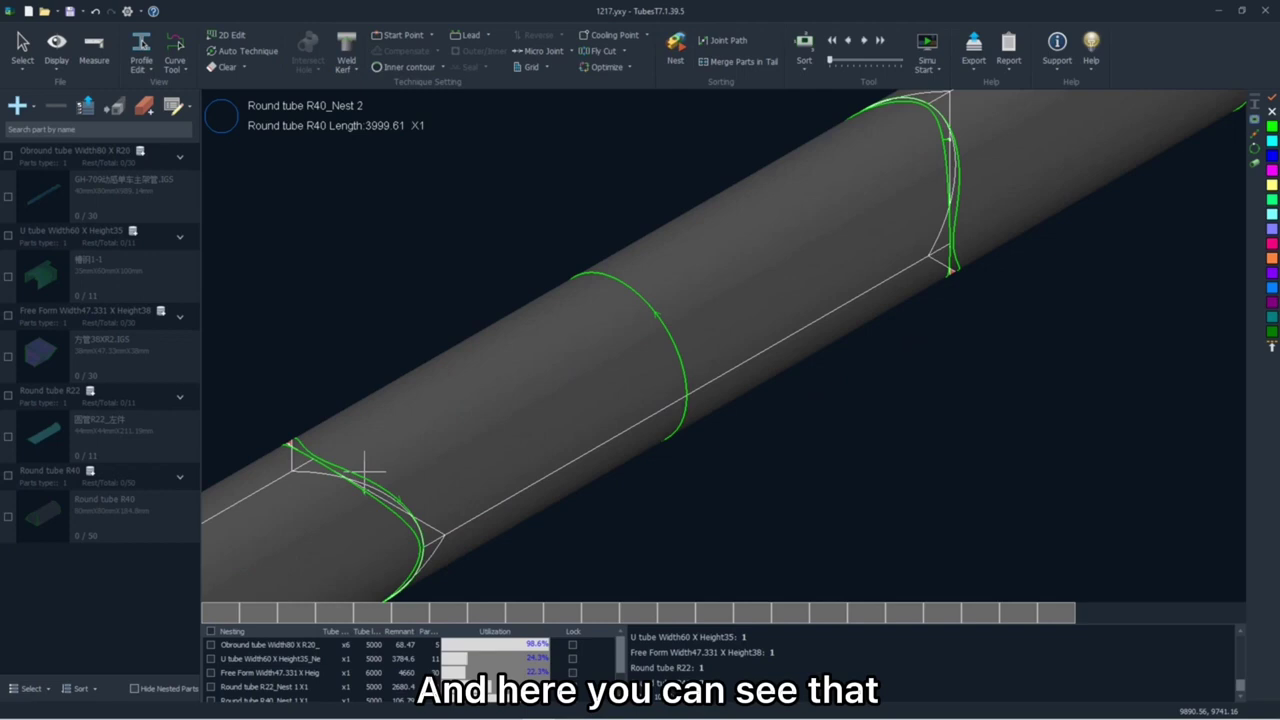
scroll(365, 465, "down", 2)
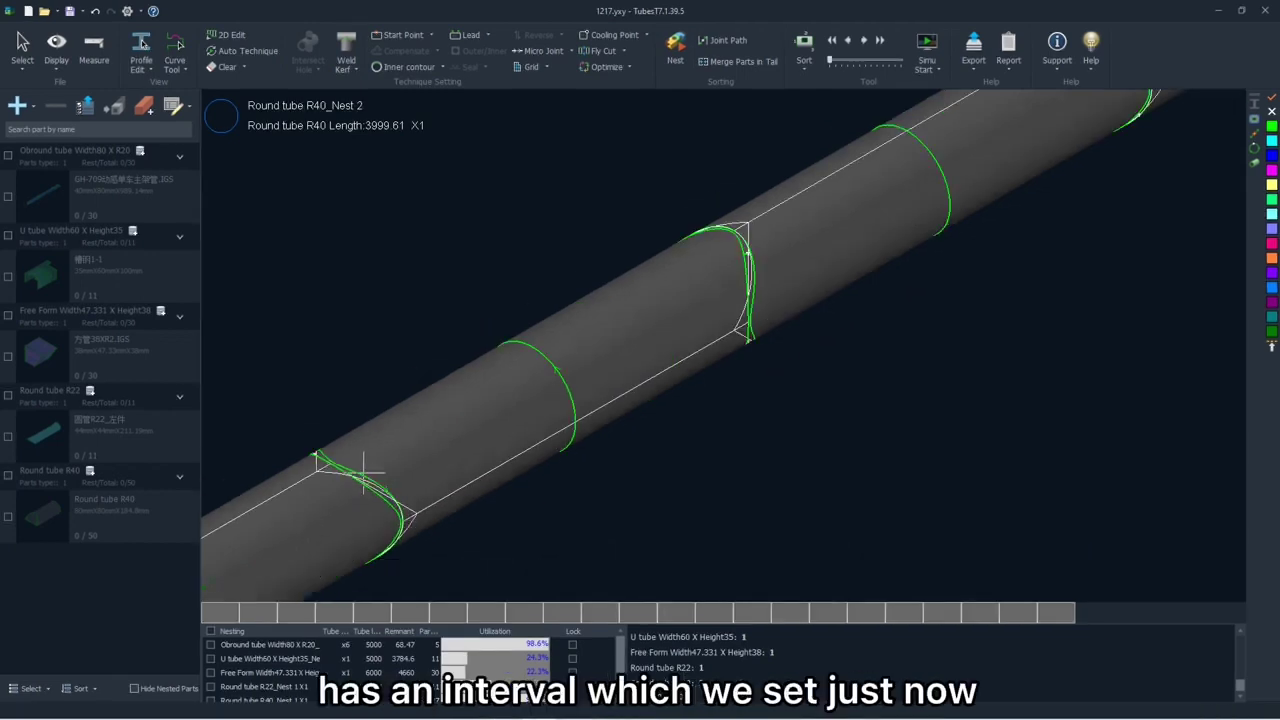
scroll(557, 357, "up", 2)
scroll(510, 397, "down", 3)
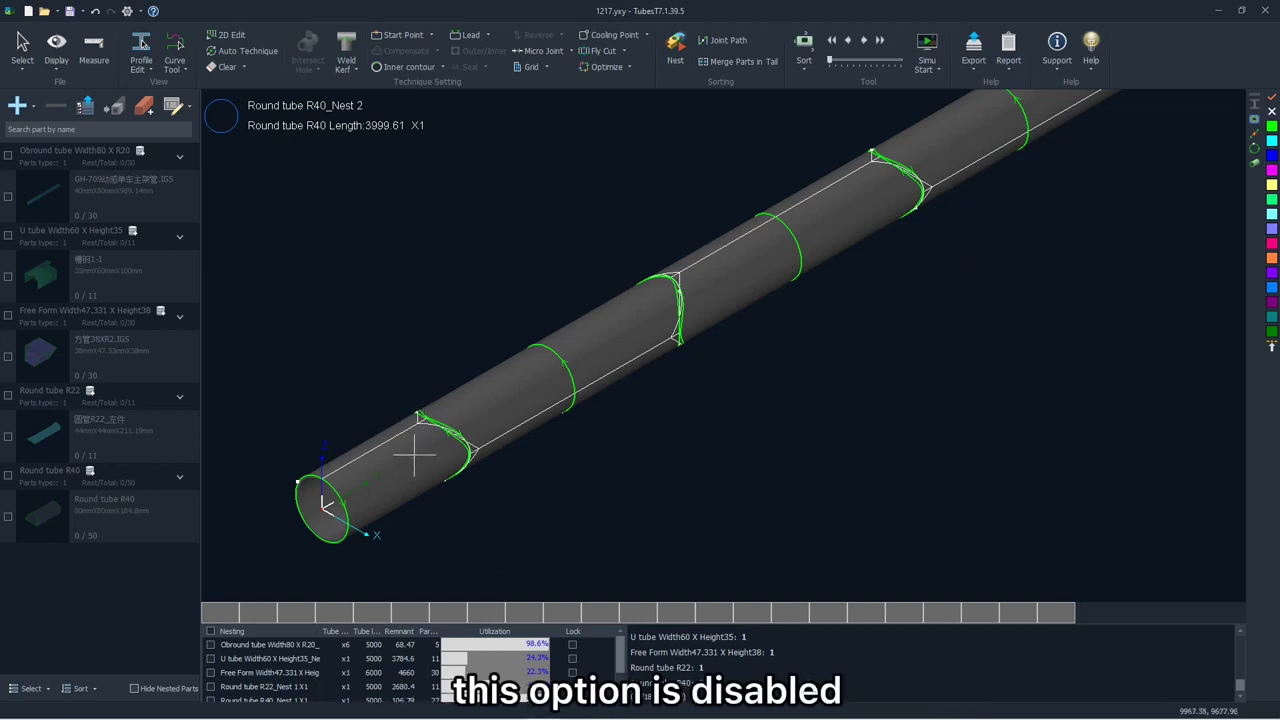
Review the obround, U tube and Free Form nesting results and inspect the nested parts along the U tube
left_click(365, 646)
left_click(345, 659)
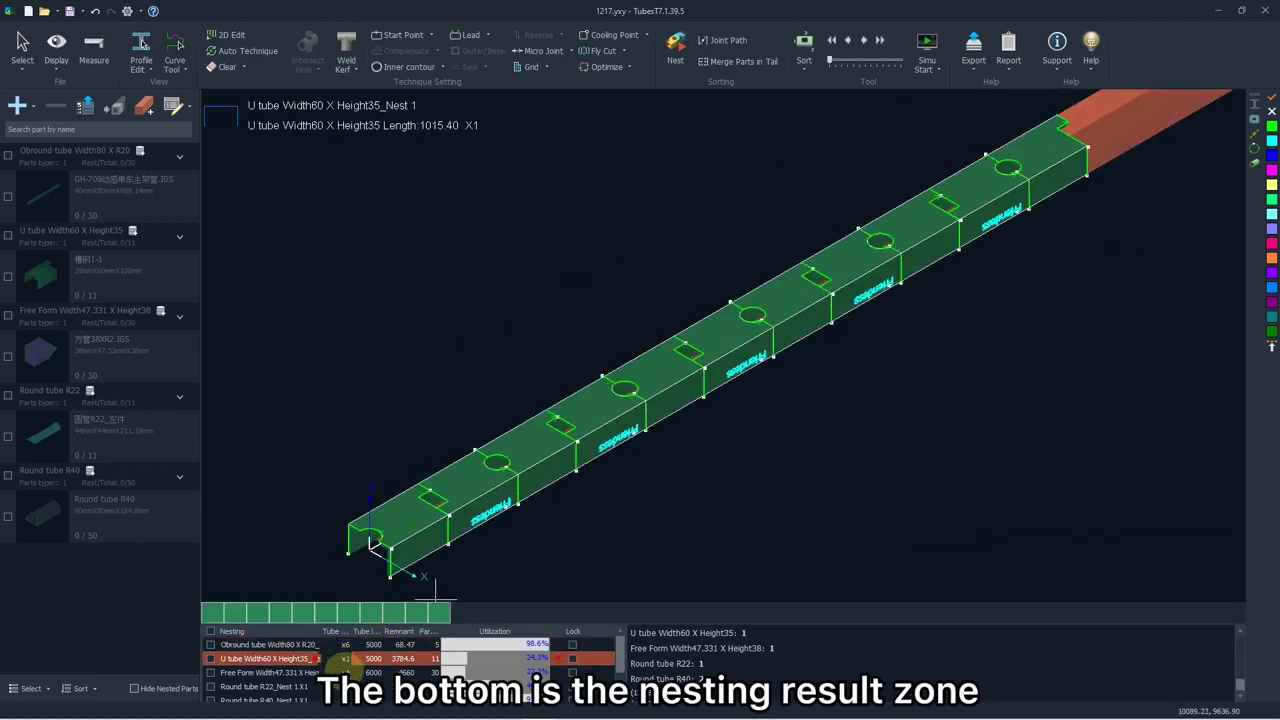
left_click(345, 671)
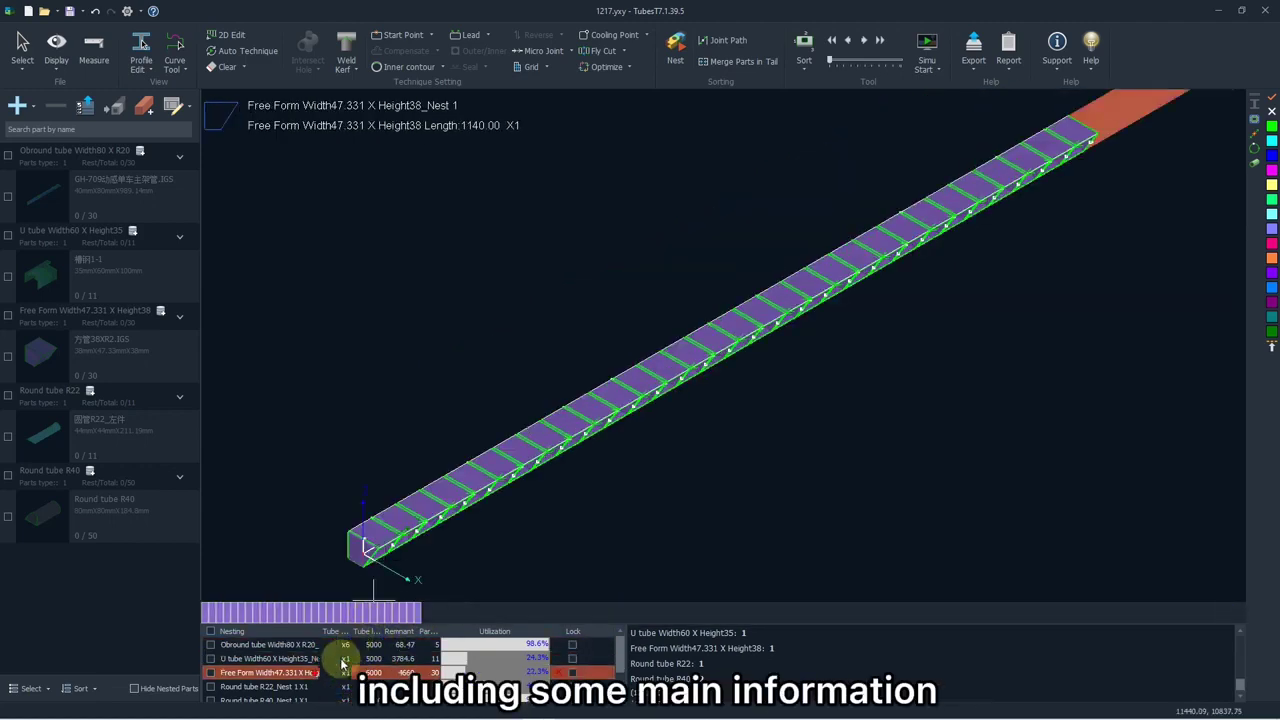
left_click(340, 659)
scroll(420, 415, "down", 2)
scroll(443, 449, "up", 4)
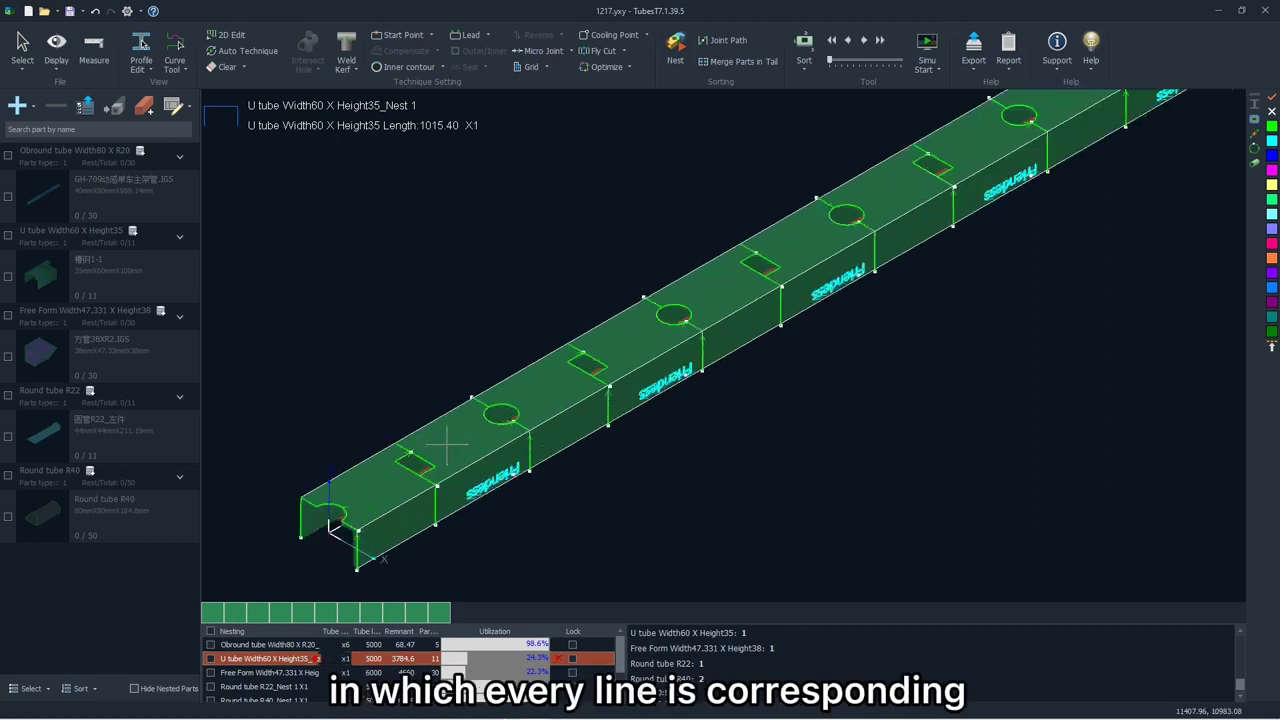
Review the nesting results of the Round tube R22, the obround tube and the Free Form tube
scroll(448, 484, "down", 2)
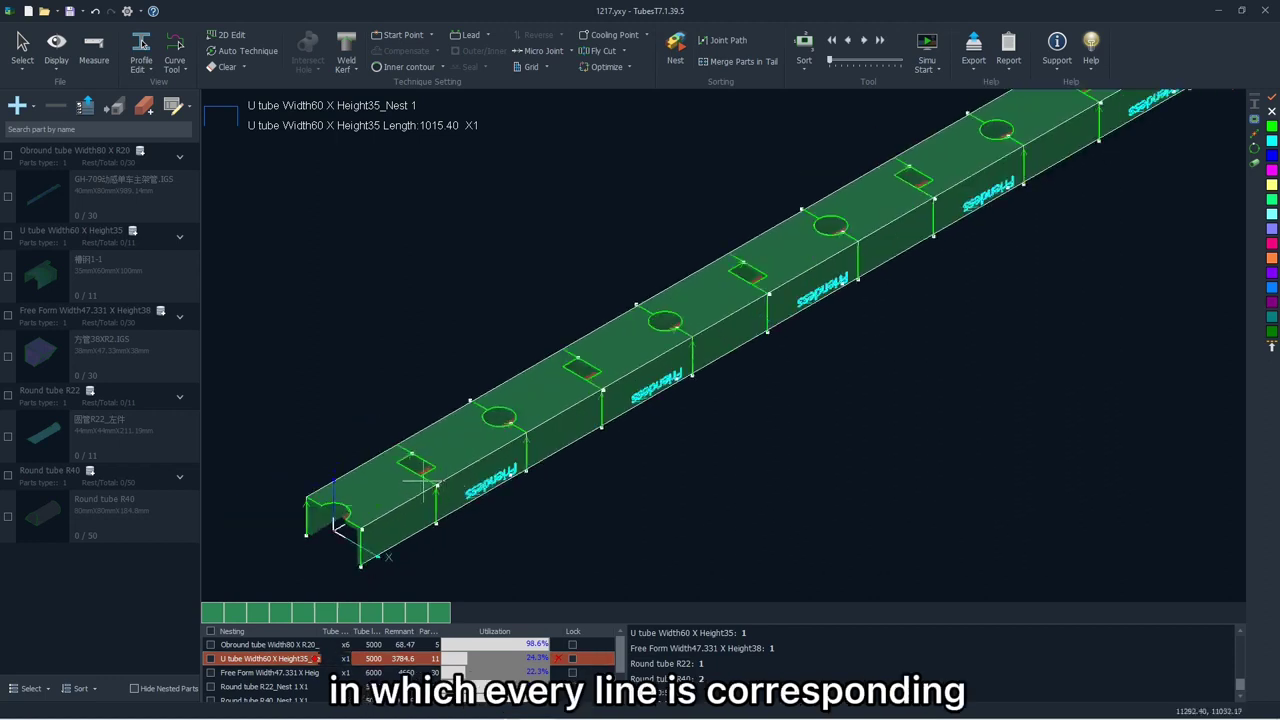
double_click(325, 686)
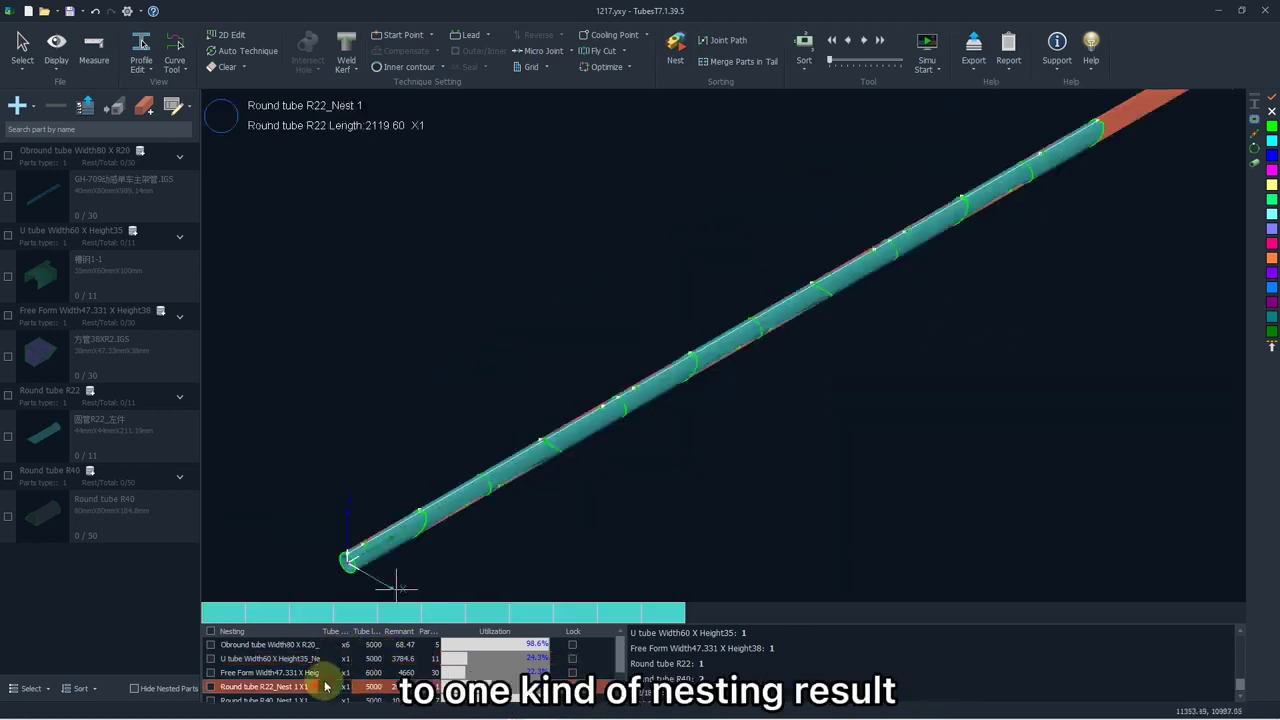
scroll(410, 490, "up", 3)
scroll(411, 457, "down", 2)
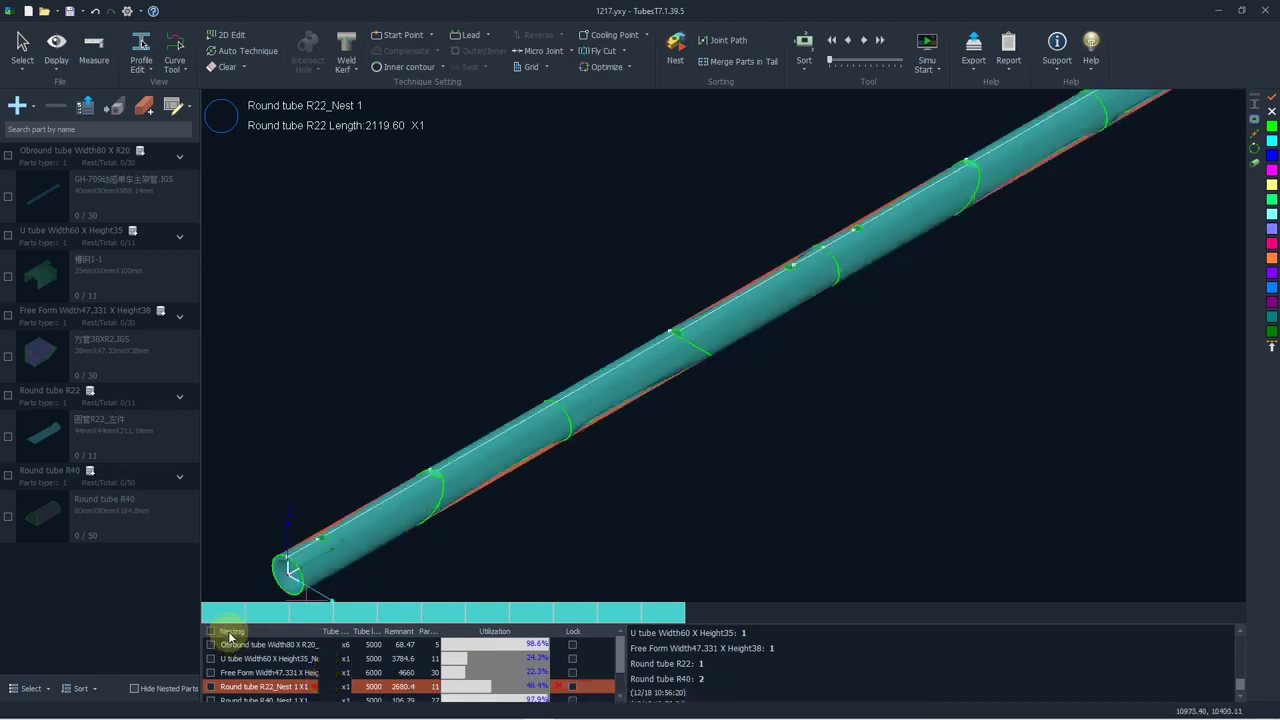
double_click(262, 645)
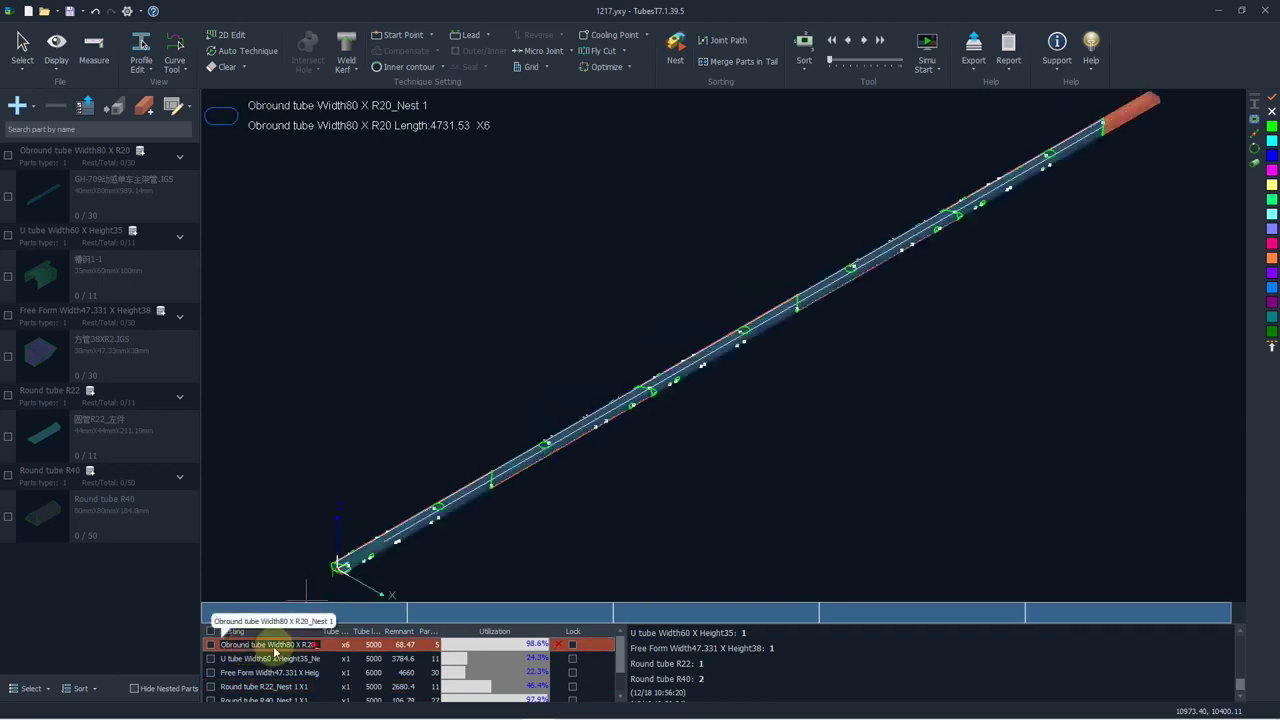
left_click(230, 645)
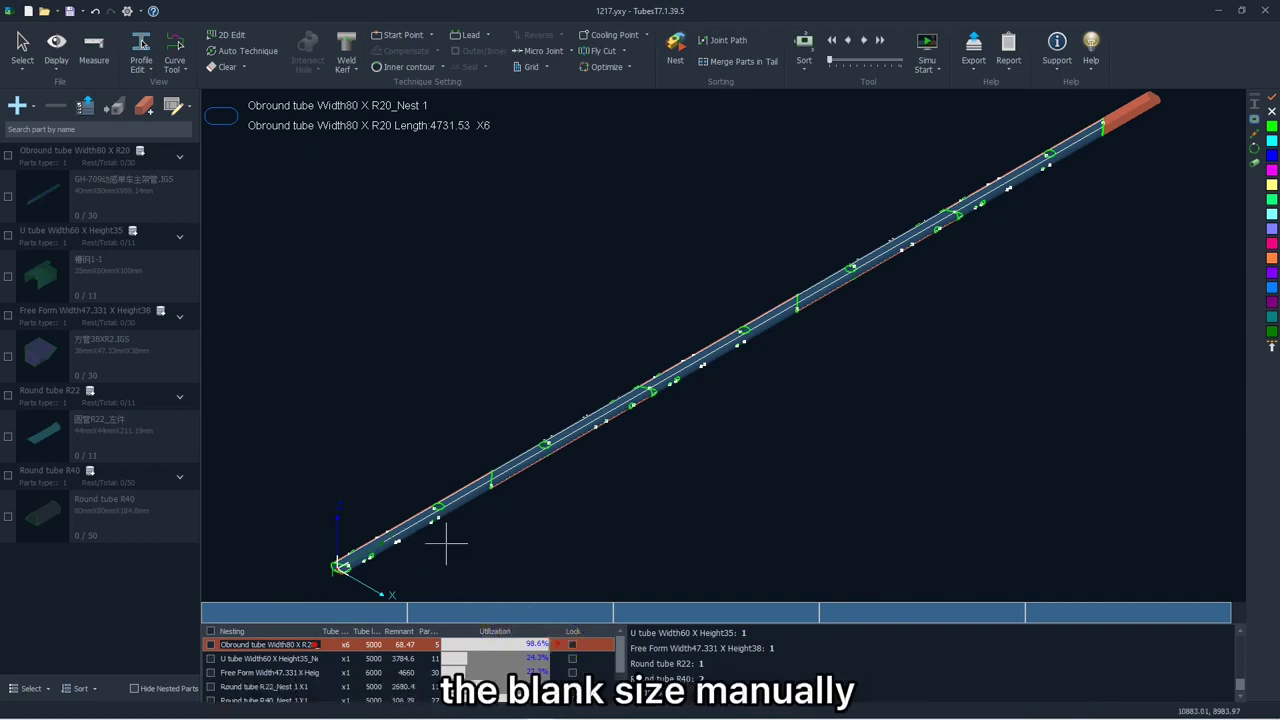
key("Down")
key("Down")
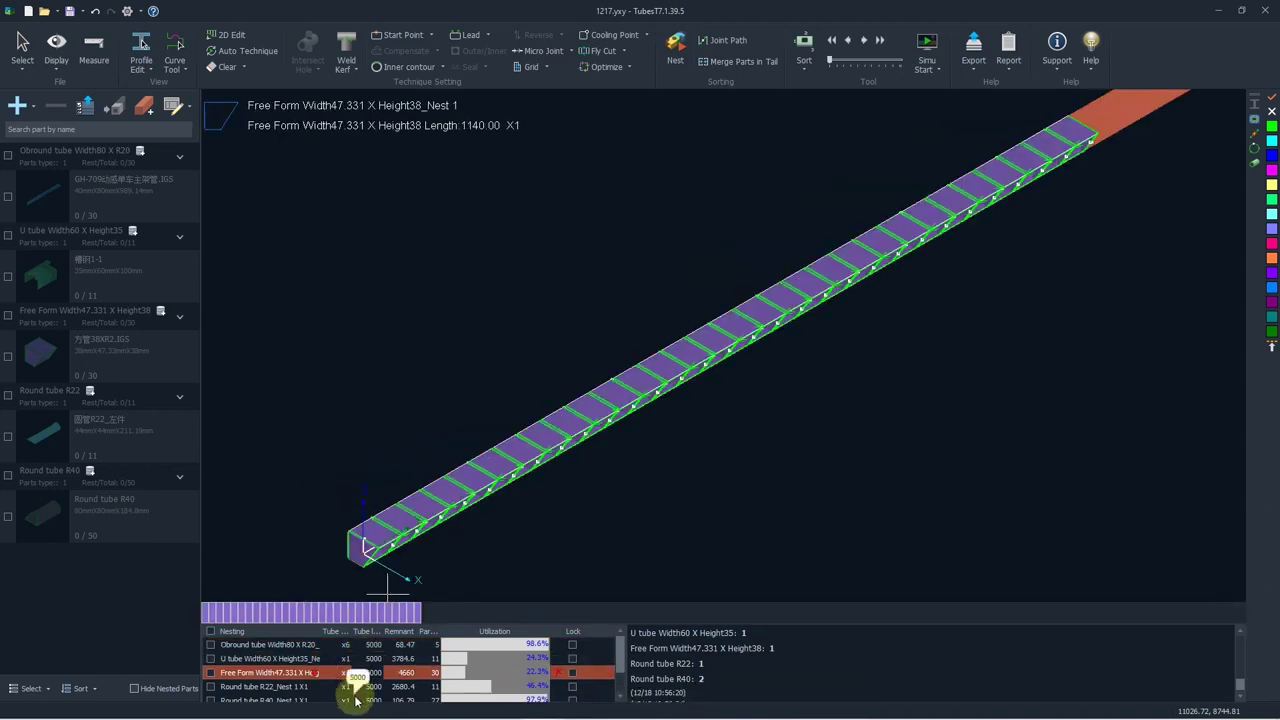
Display the Round tube R40 nesting result and move its first part to the second position along the tube
left_click(357, 700)
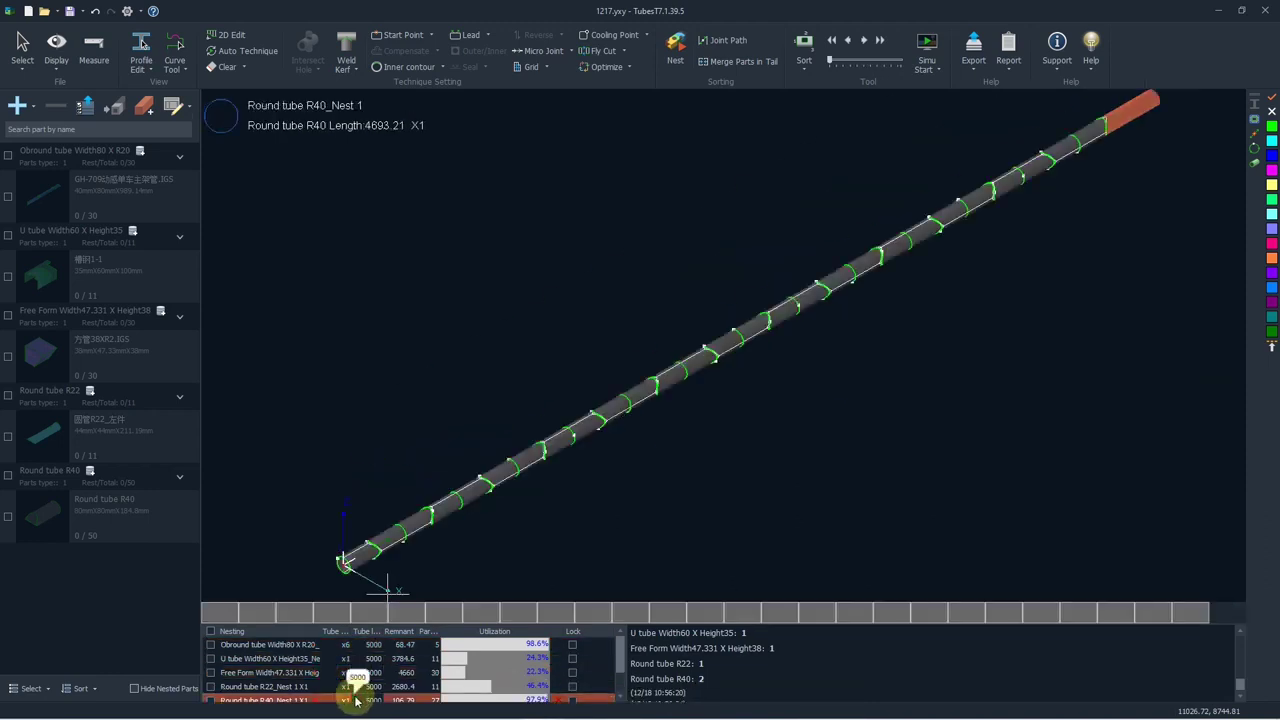
scroll(486, 523, "down", 3)
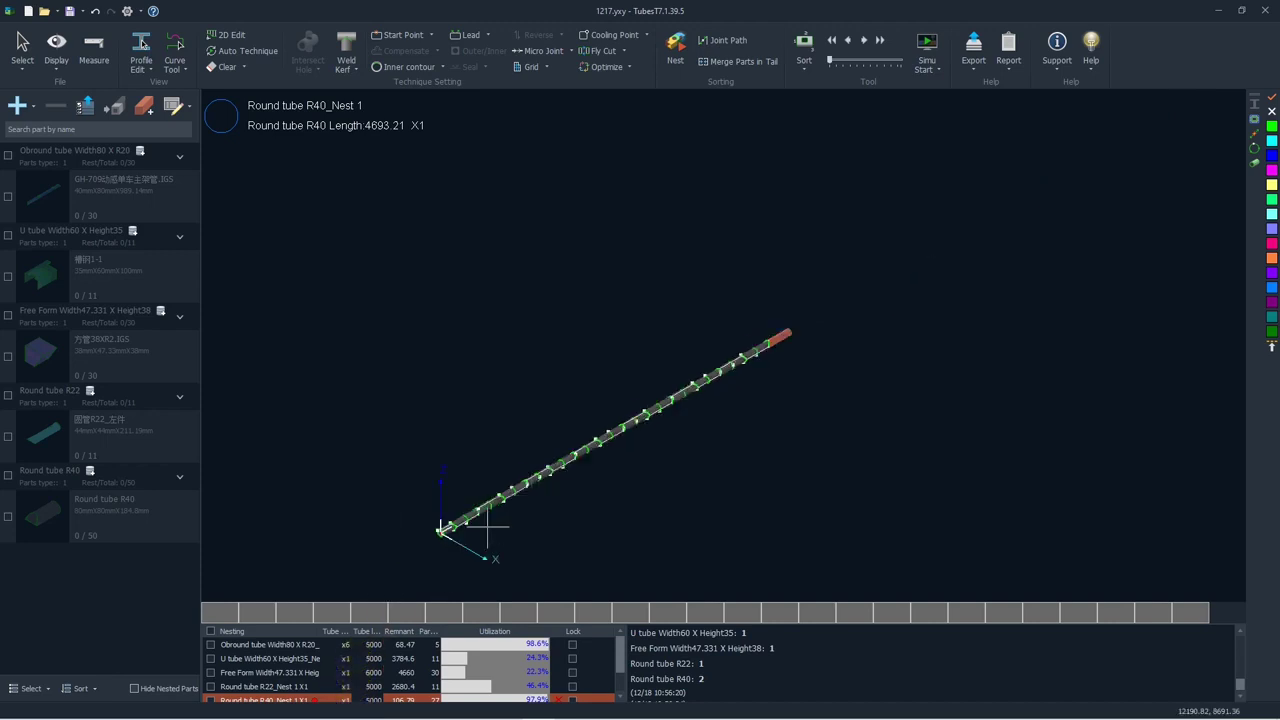
scroll(449, 516, "up", 5)
scroll(449, 516, "up", 3)
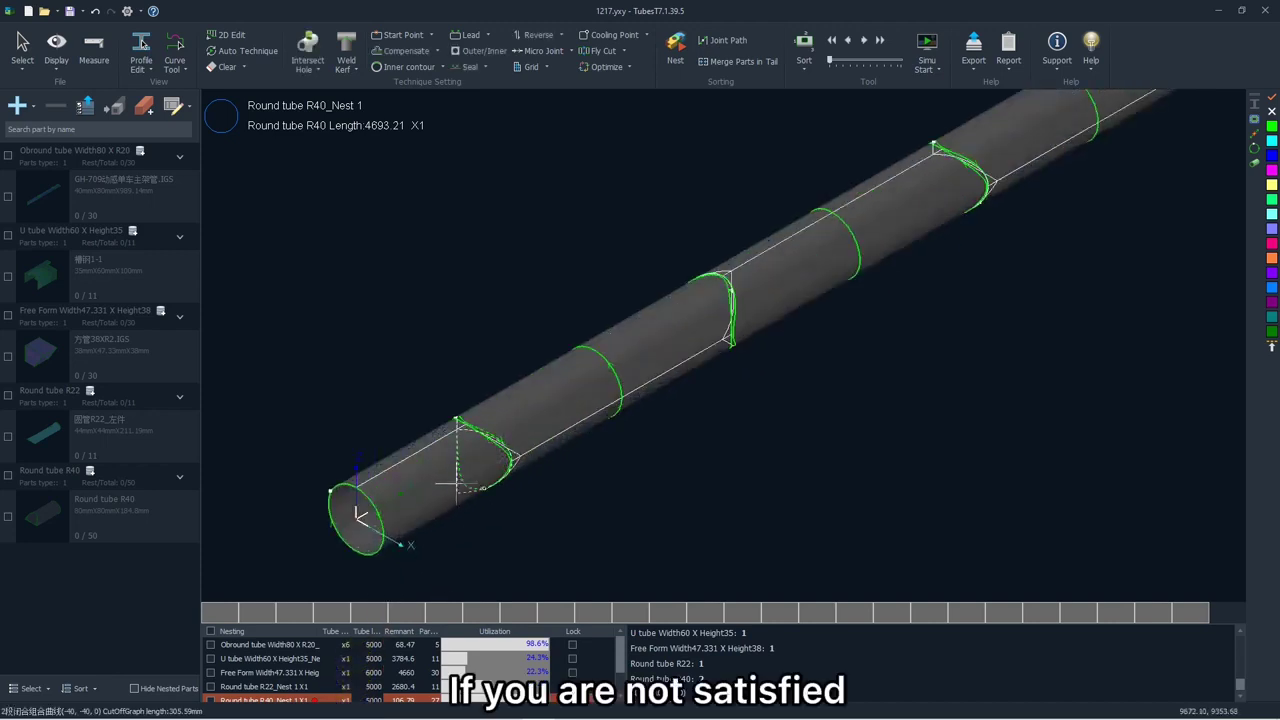
left_click(465, 465)
left_click(410, 470)
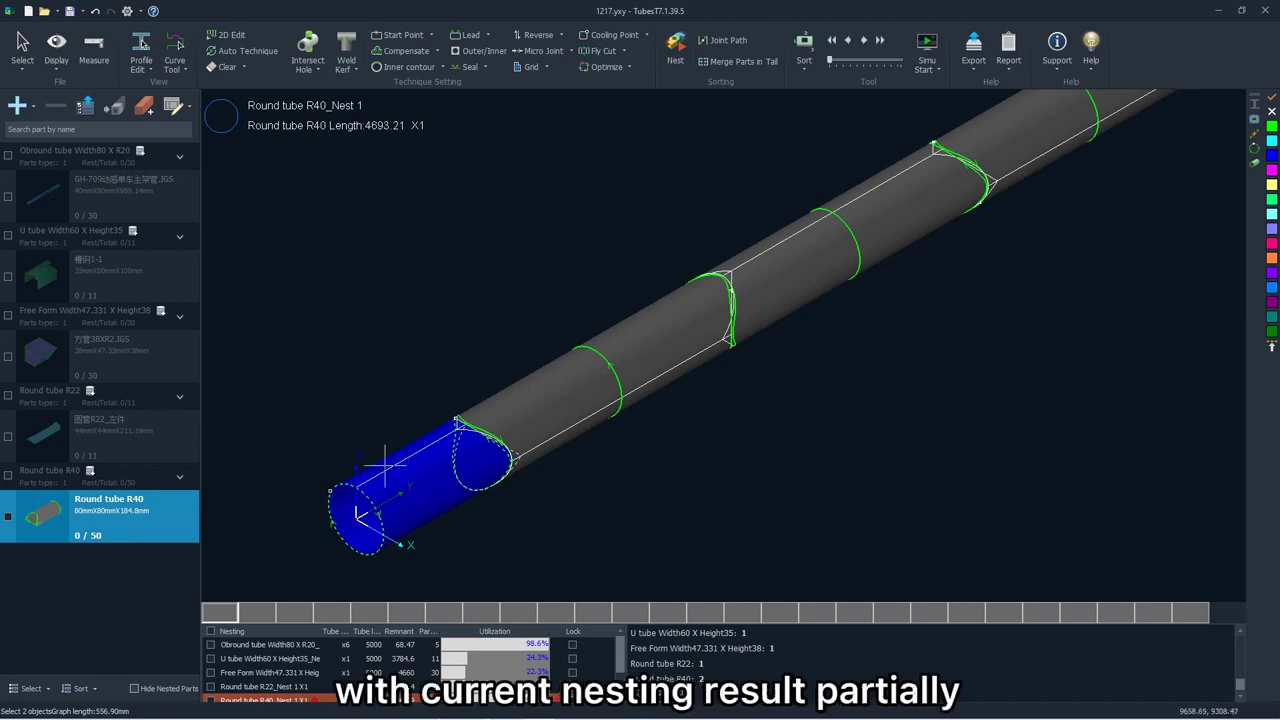
mouse_move(395, 443)
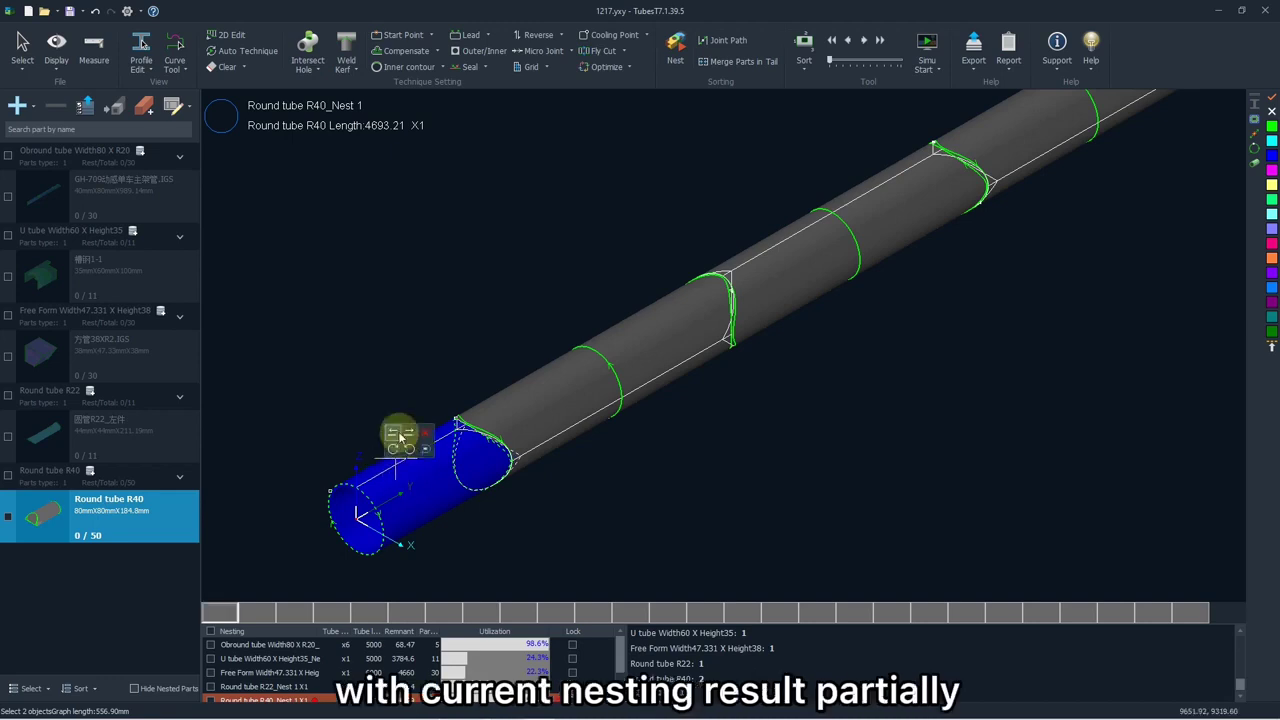
left_click(410, 431)
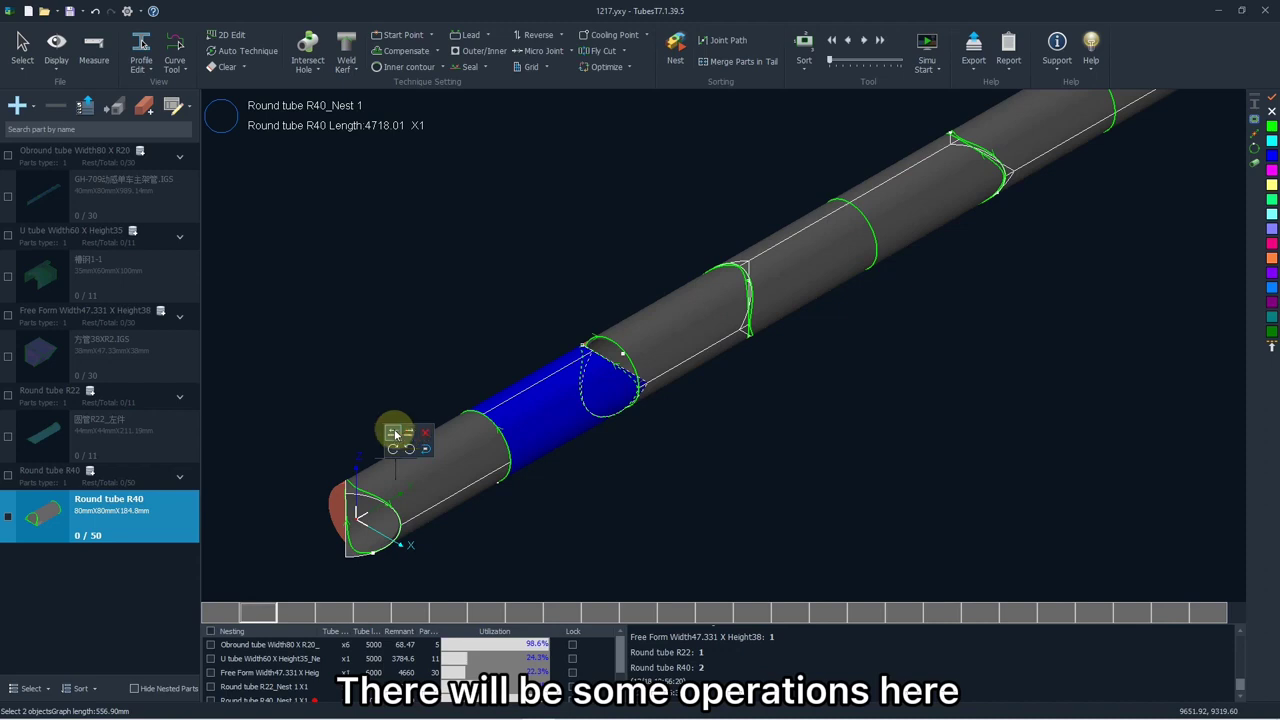
Rotate the selected Round tube R40 part in both directions and move it on to the third position
left_click(394, 449)
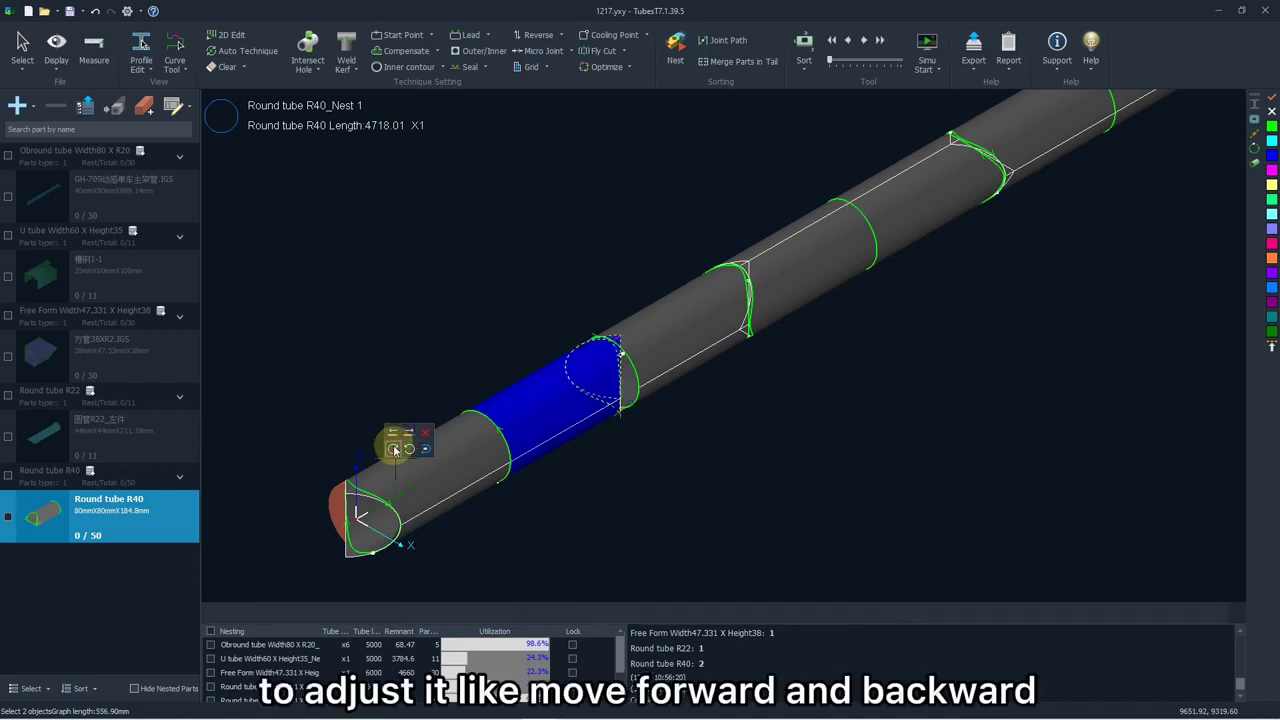
left_click(394, 449)
left_click(394, 449)
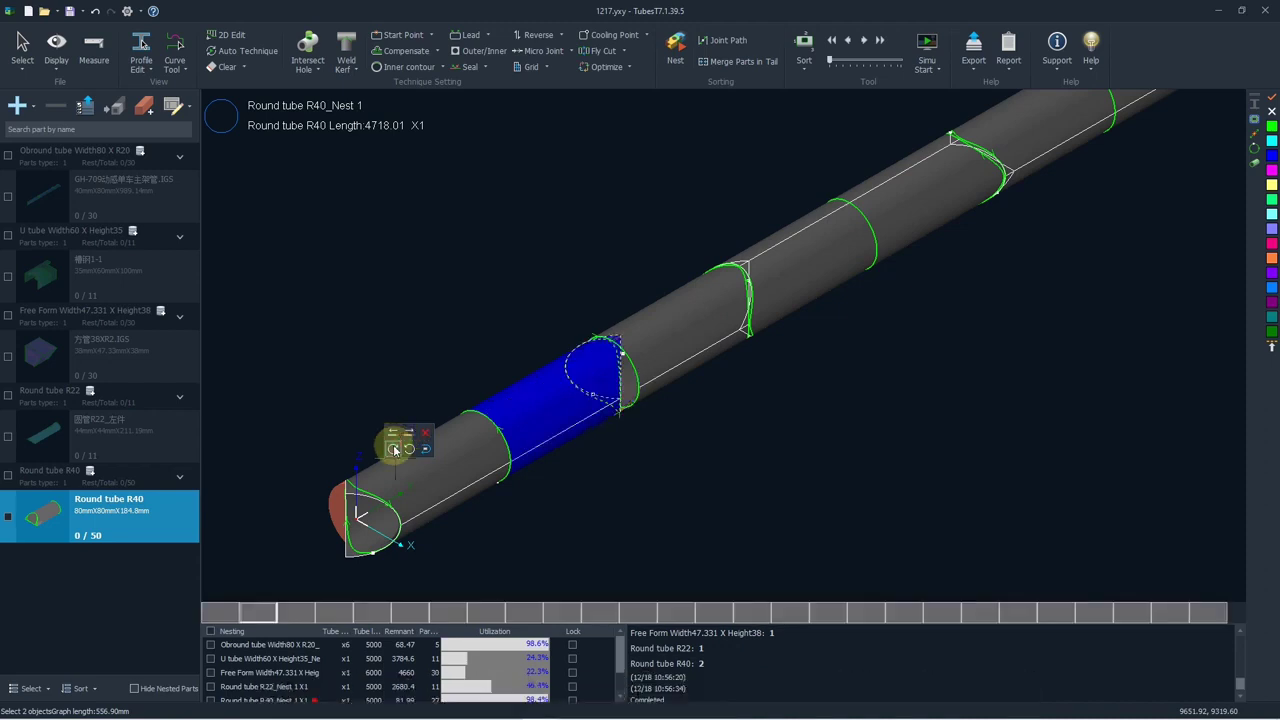
left_click(408, 449)
left_click(408, 449)
left_click(410, 434)
left_click(410, 434)
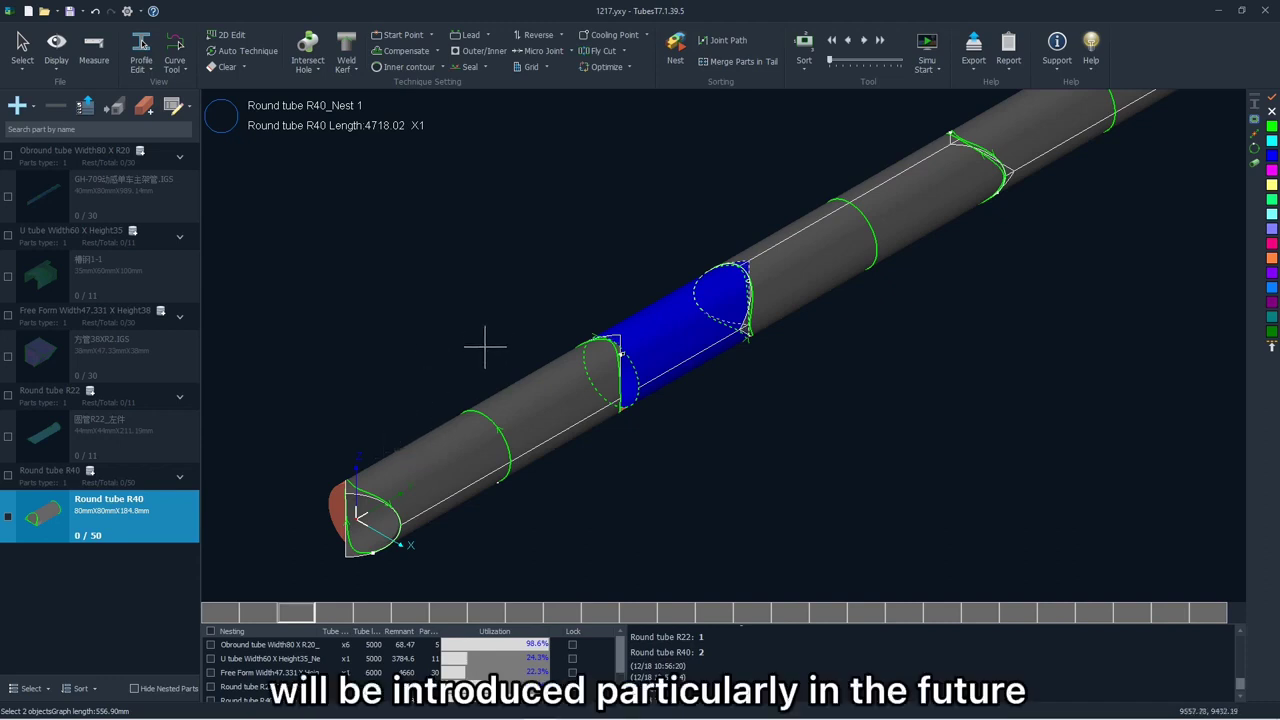
Sort the nested Round tube R40's cutting path by face and display the sequence numbers along the tube
scroll(485, 347, "down", 2)
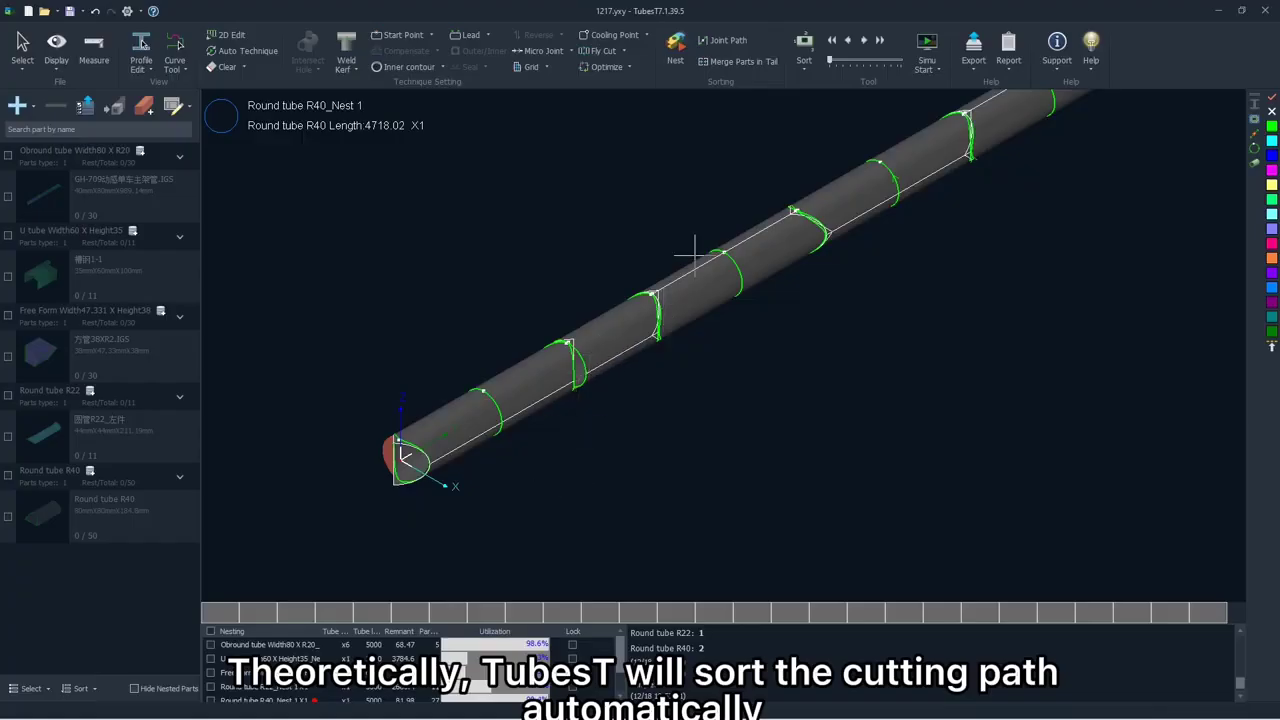
left_click(803, 58)
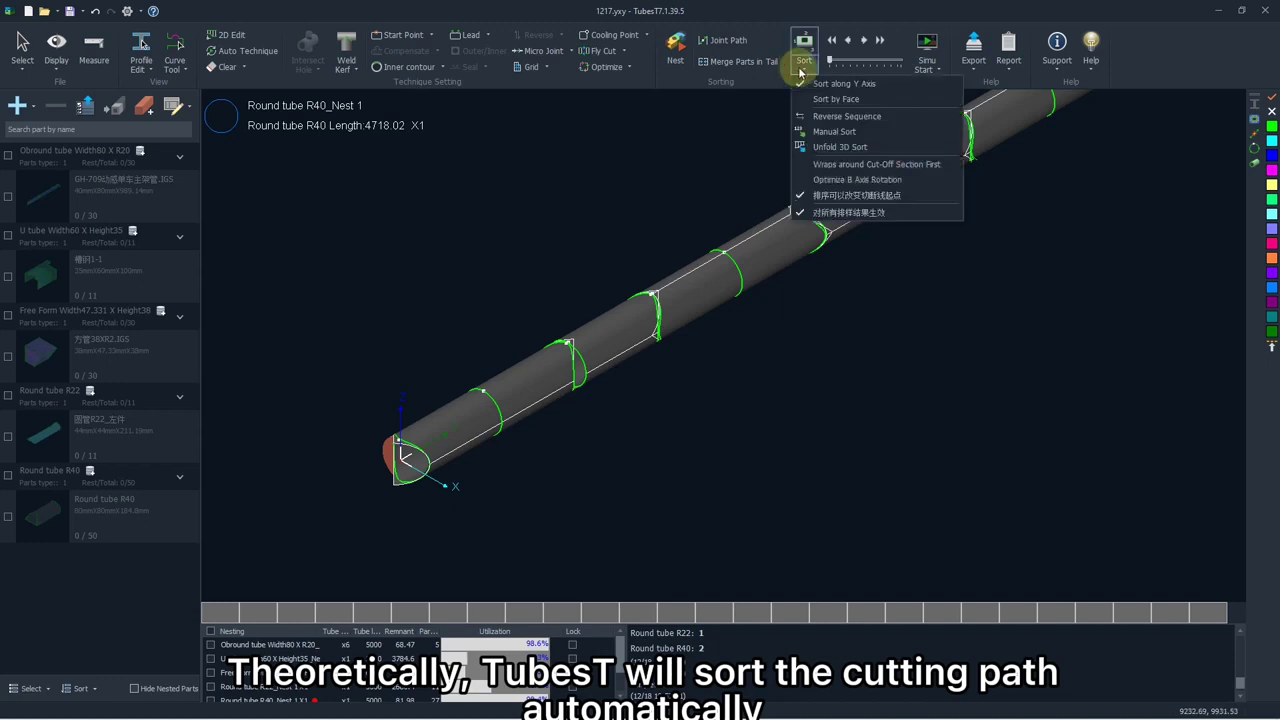
left_click(836, 99)
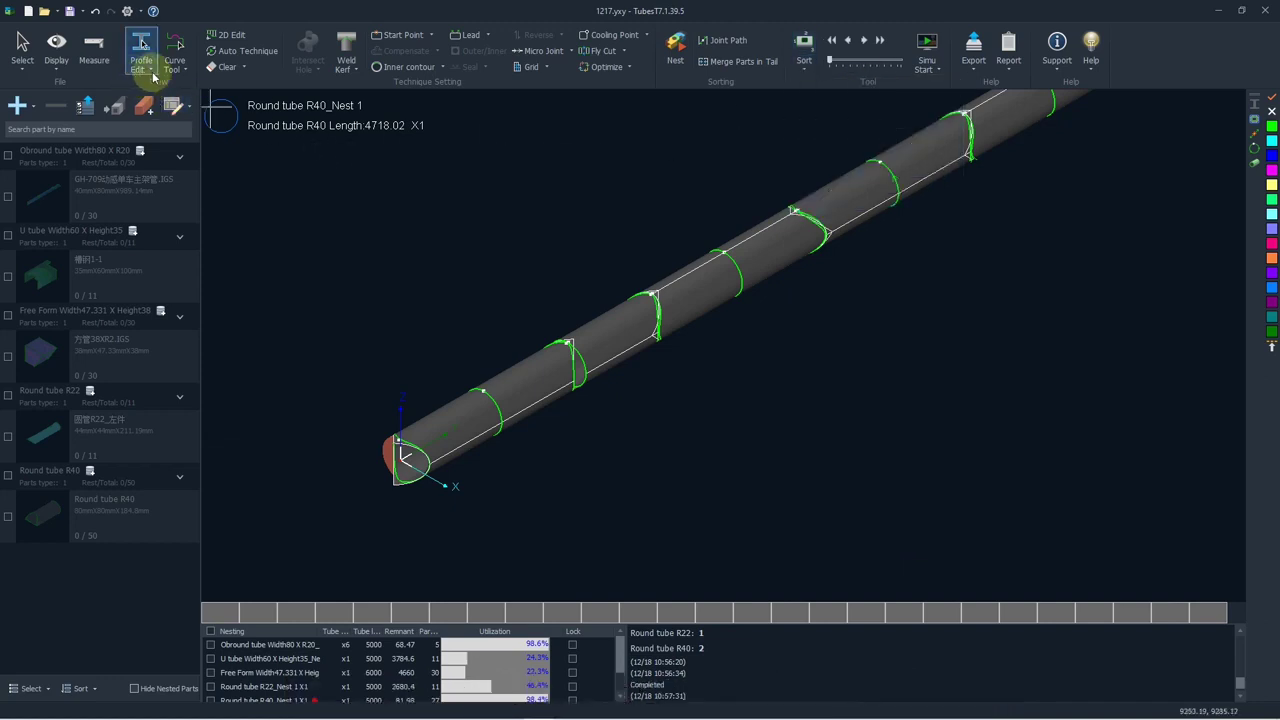
left_click(56, 52)
left_click(84, 100)
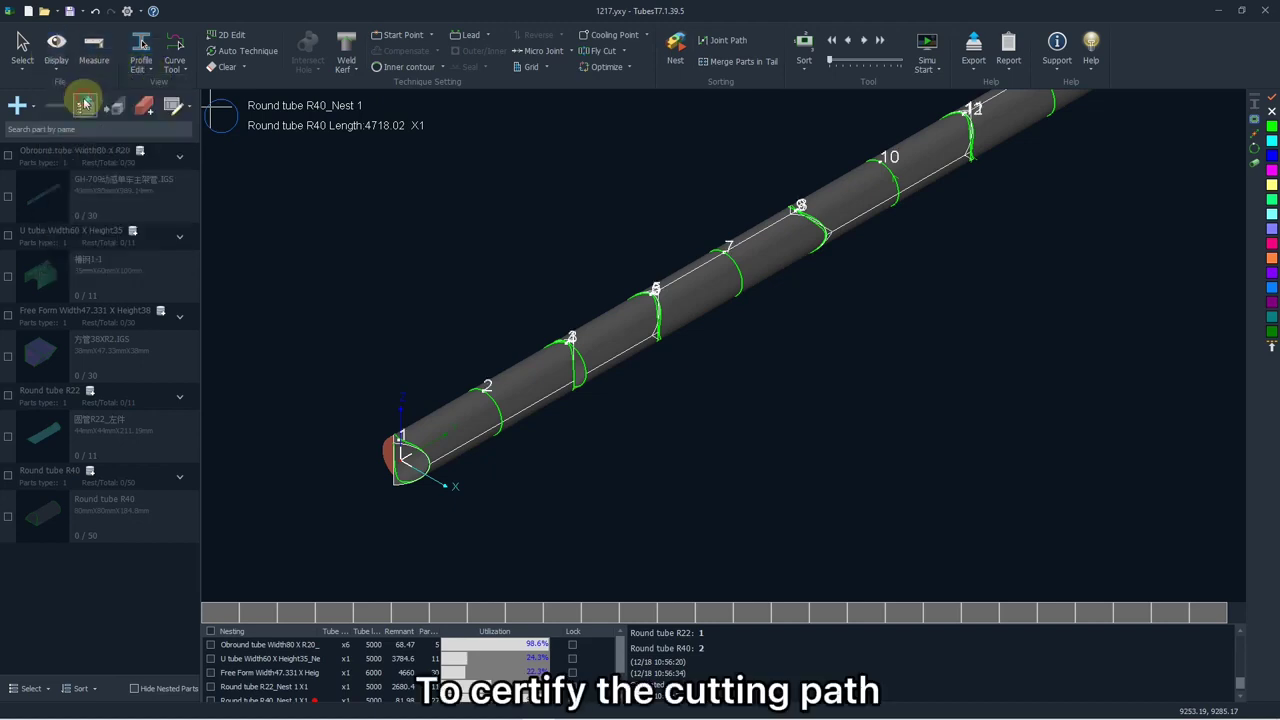
scroll(414, 380, "down", 1)
scroll(445, 400, "up", 3)
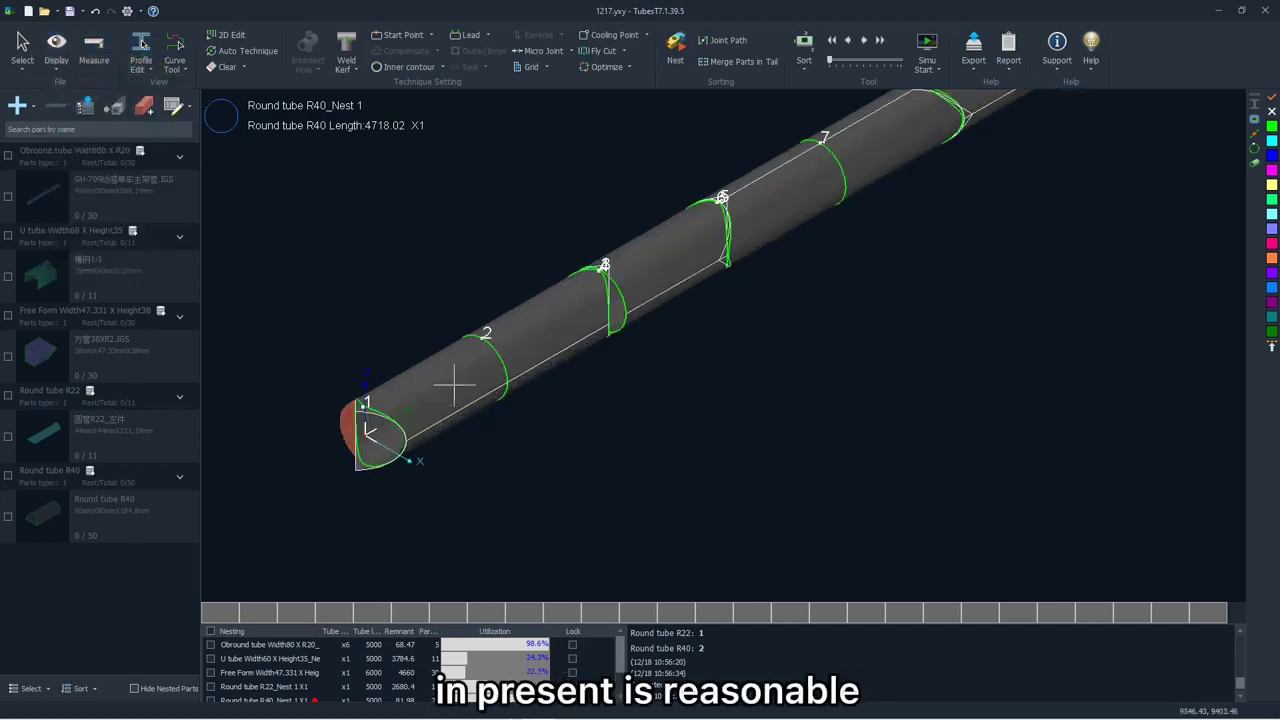
Step forwards and backwards through the first numbered contours of the Round tube R40 to check the cutting order
scroll(434, 350, "down", 1)
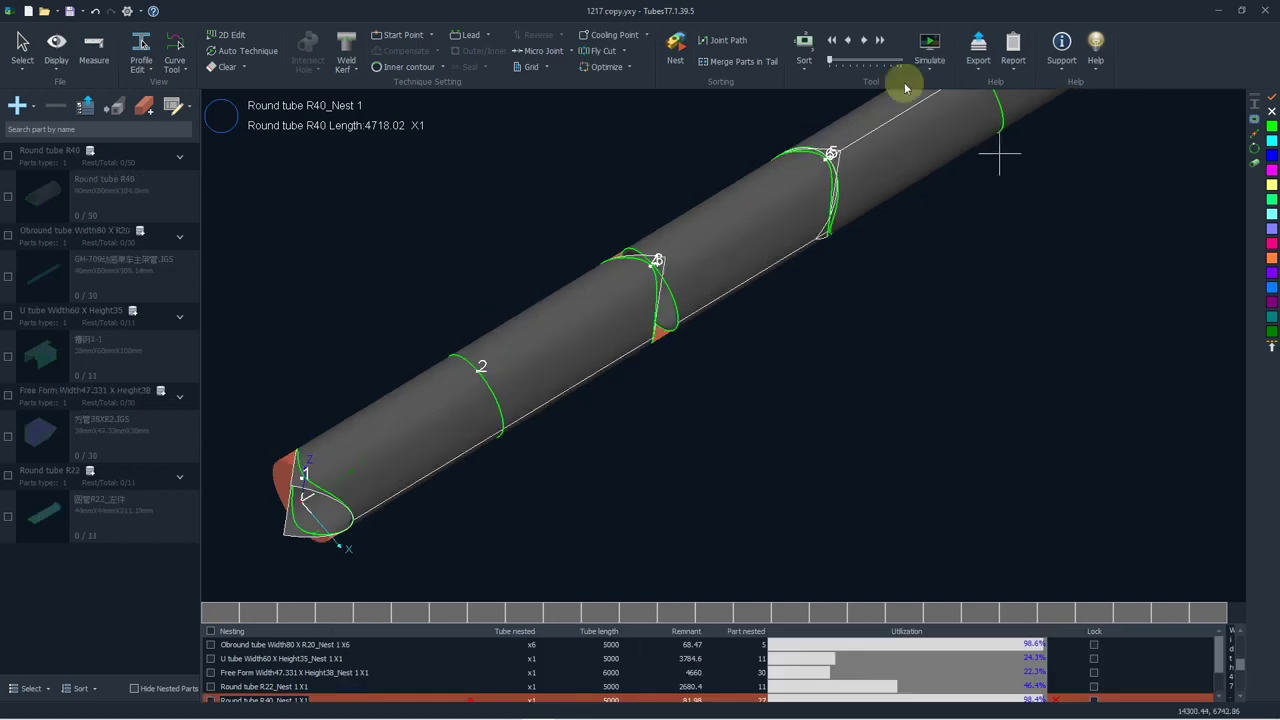
left_click(862, 46)
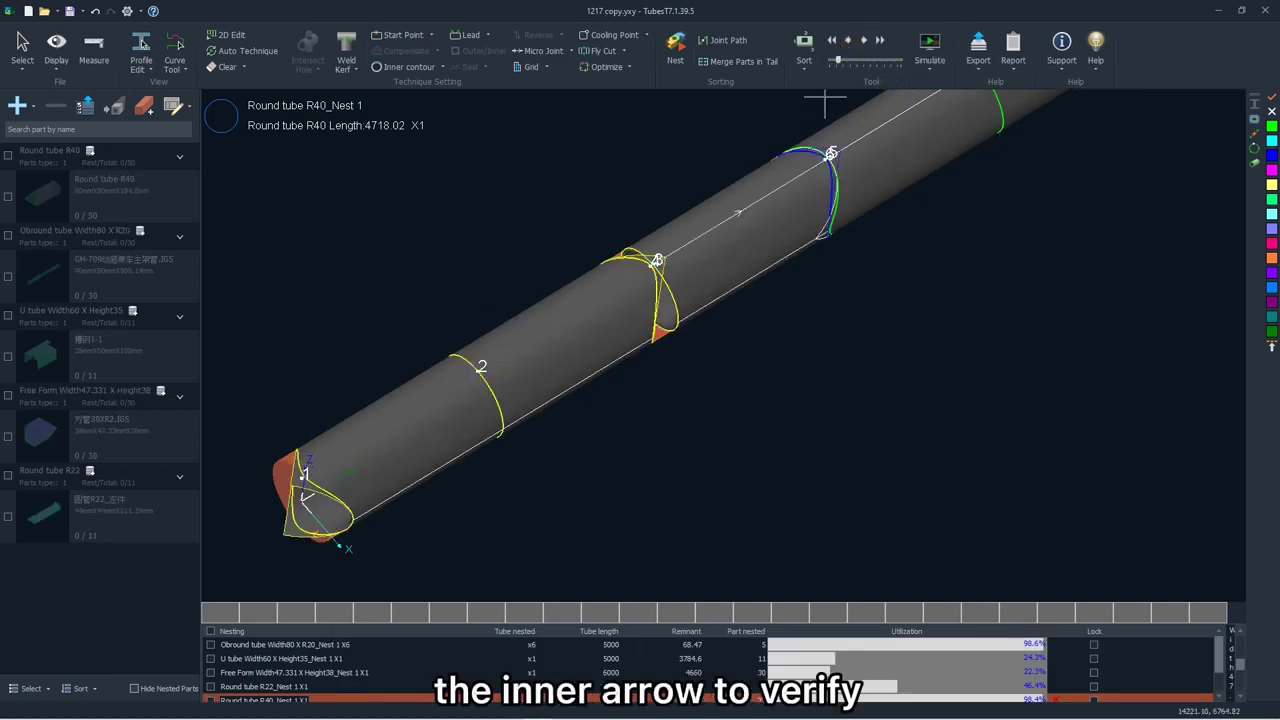
scroll(749, 378, "down", 2)
left_click(849, 44)
left_click(849, 44)
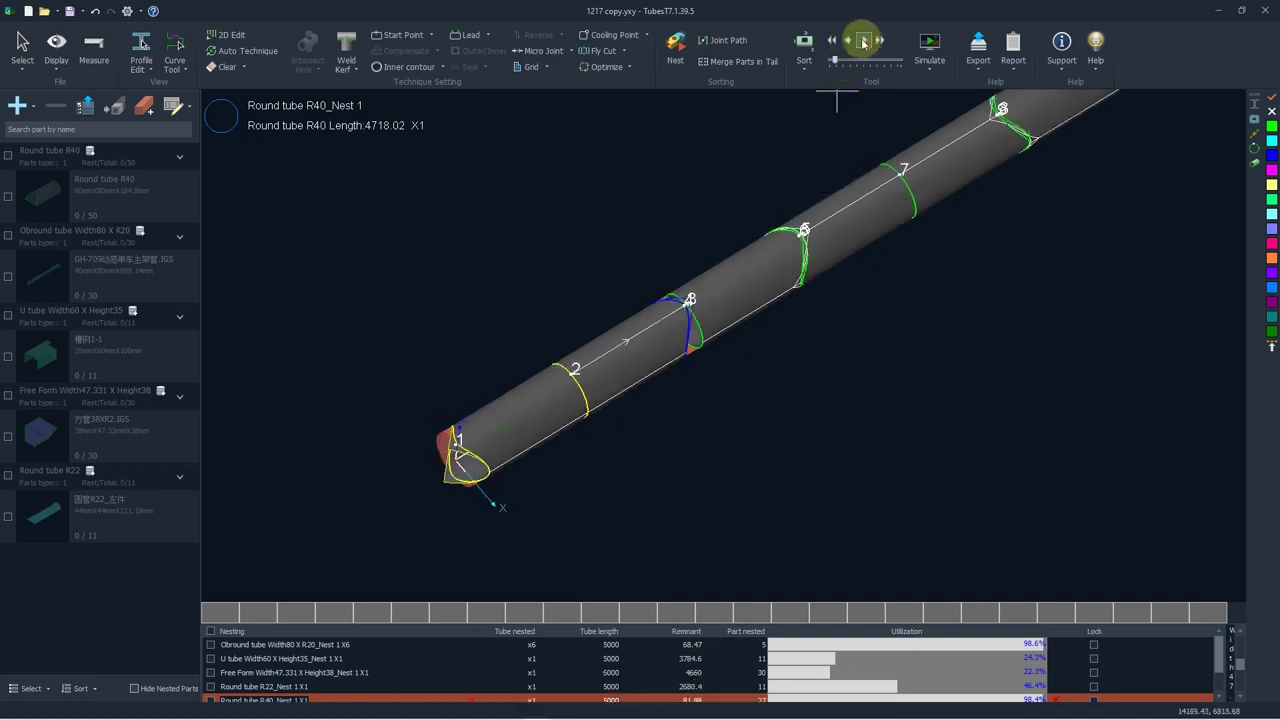
left_click(860, 42)
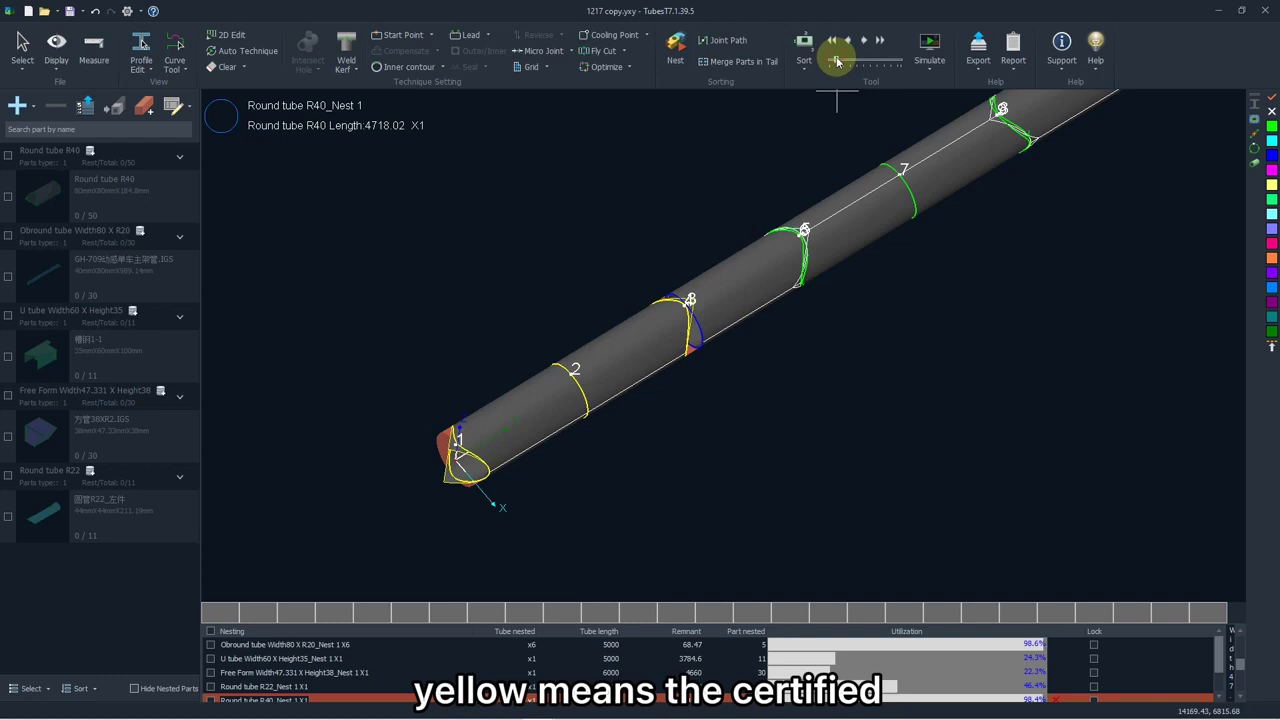
left_click(835, 62)
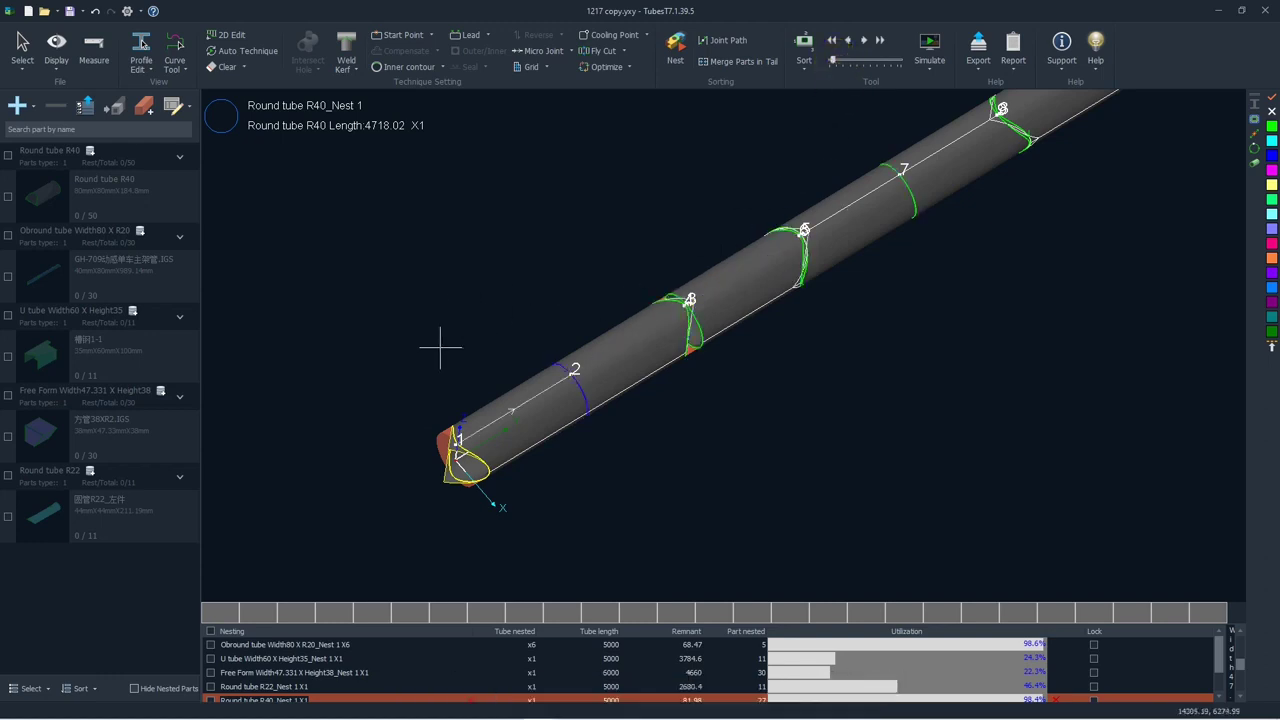
Advance the cutting order preview along the Round tube R40 to about contour 12
scroll(452, 335, "down", 2)
scroll(735, 253, "up", 3)
scroll(730, 259, "down", 2)
left_click_drag(831, 62, 845, 66)
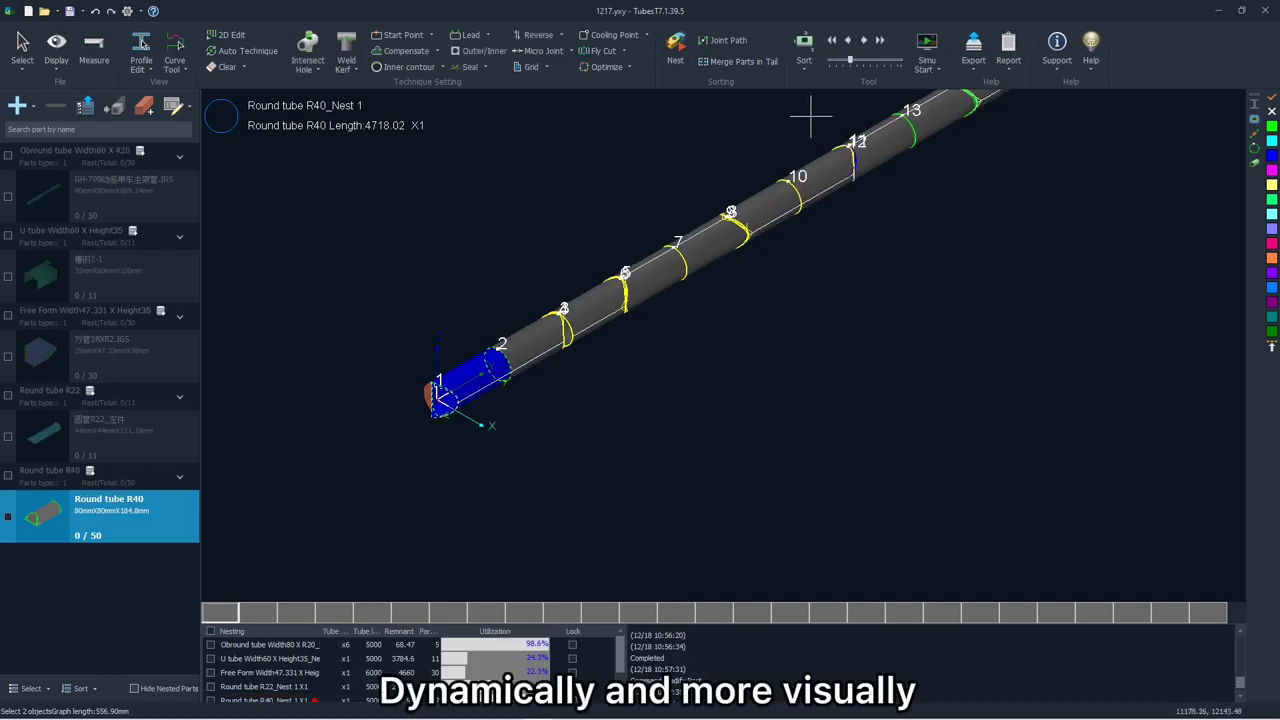
Simulate cutting the Round tube R40 with the virtual cutting head, raise the simulation speed in three stages, and return to the first contour
left_click(927, 48)
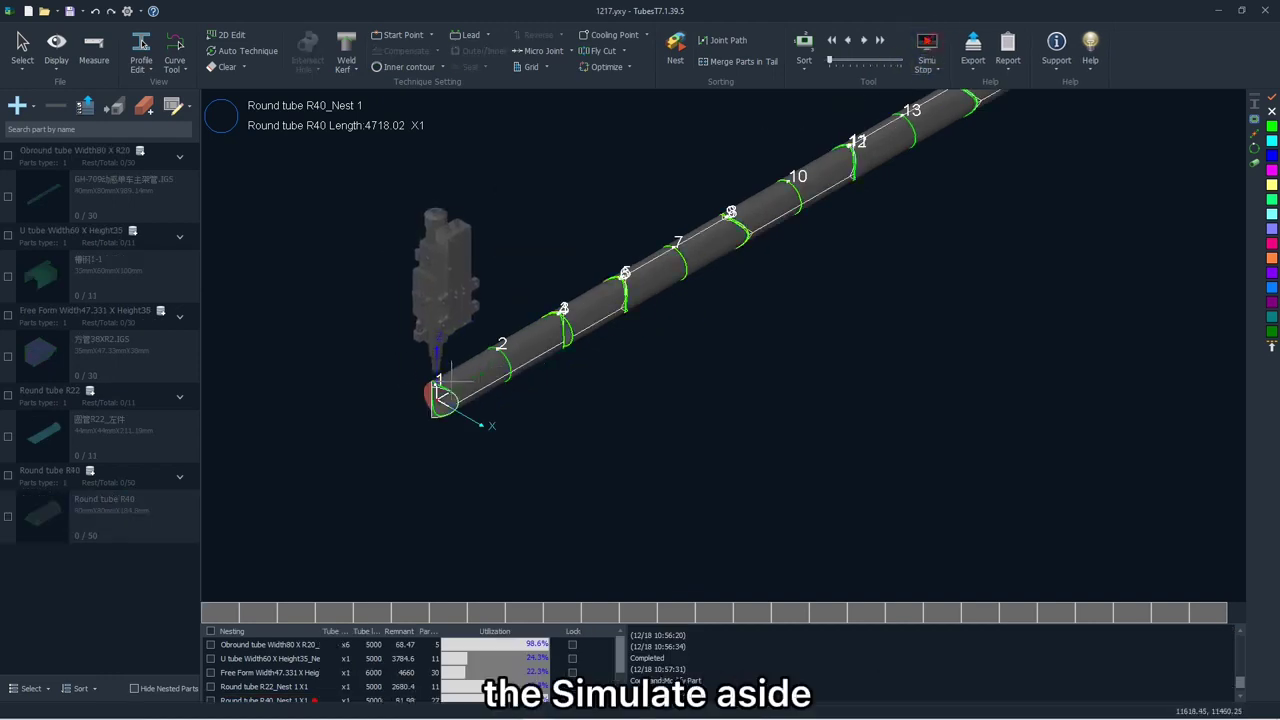
scroll(374, 411, "up", 5)
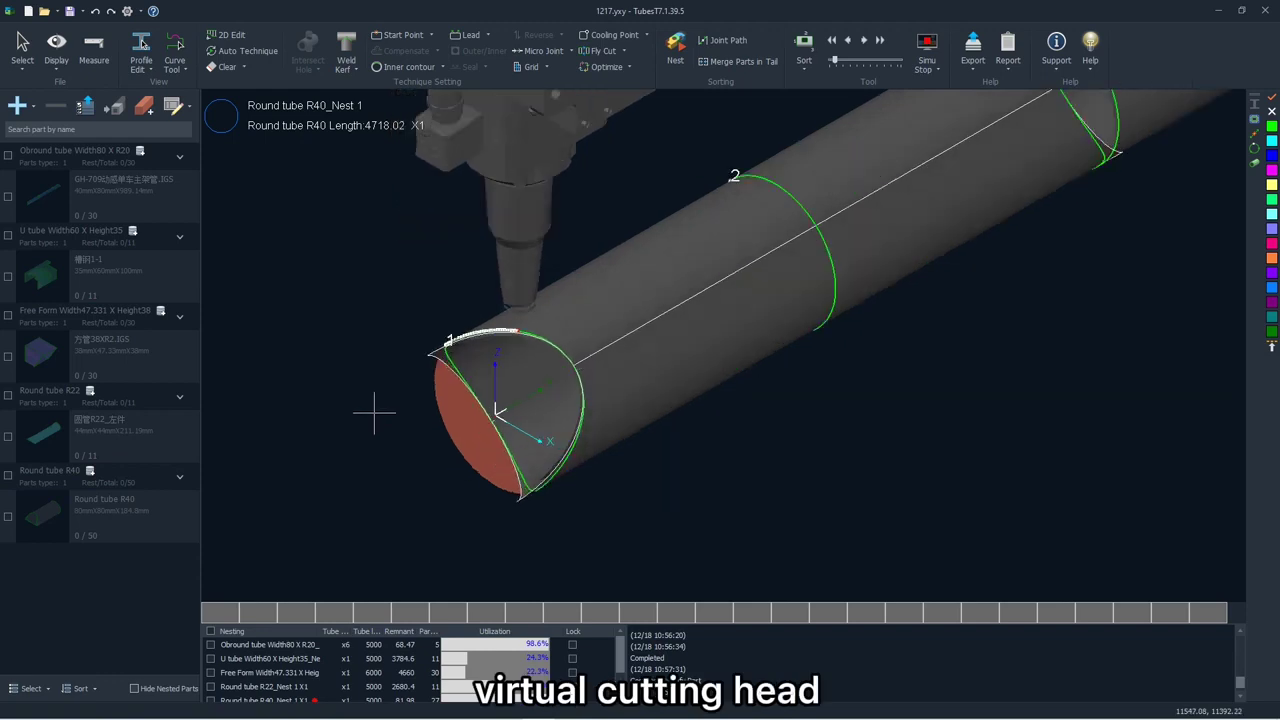
scroll(374, 411, "down", 4)
left_click(889, 43)
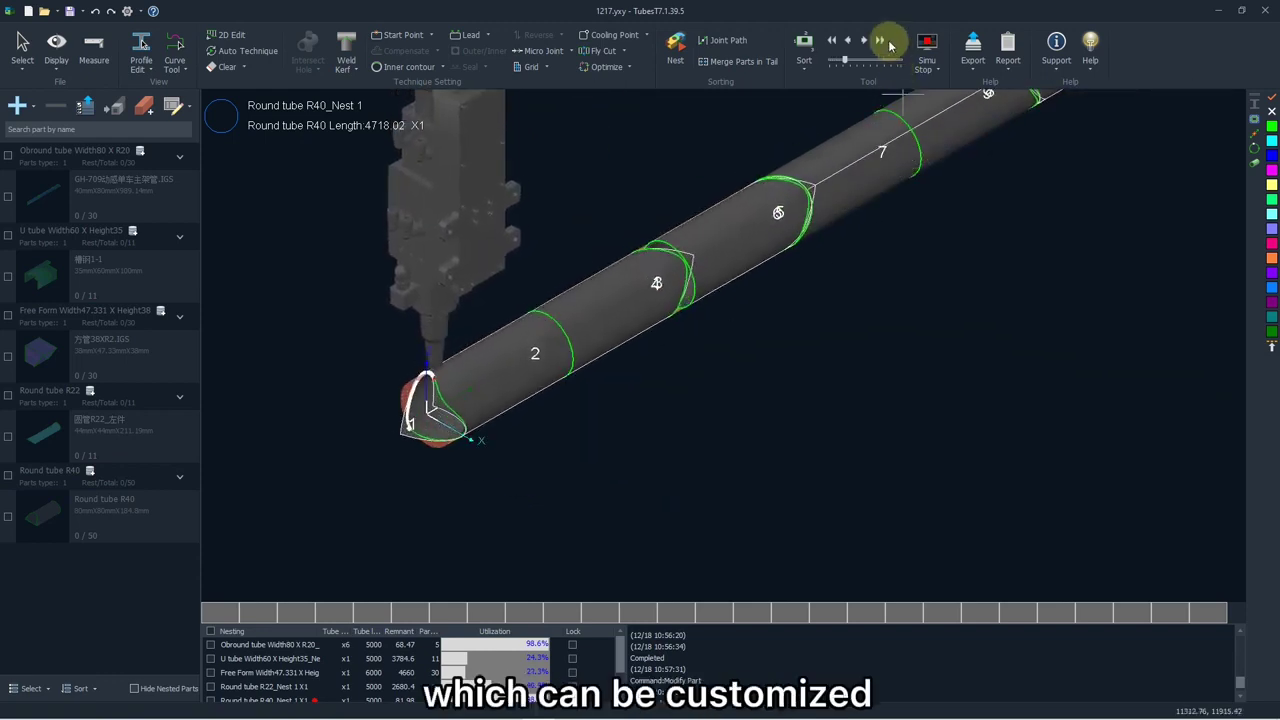
left_click(887, 43)
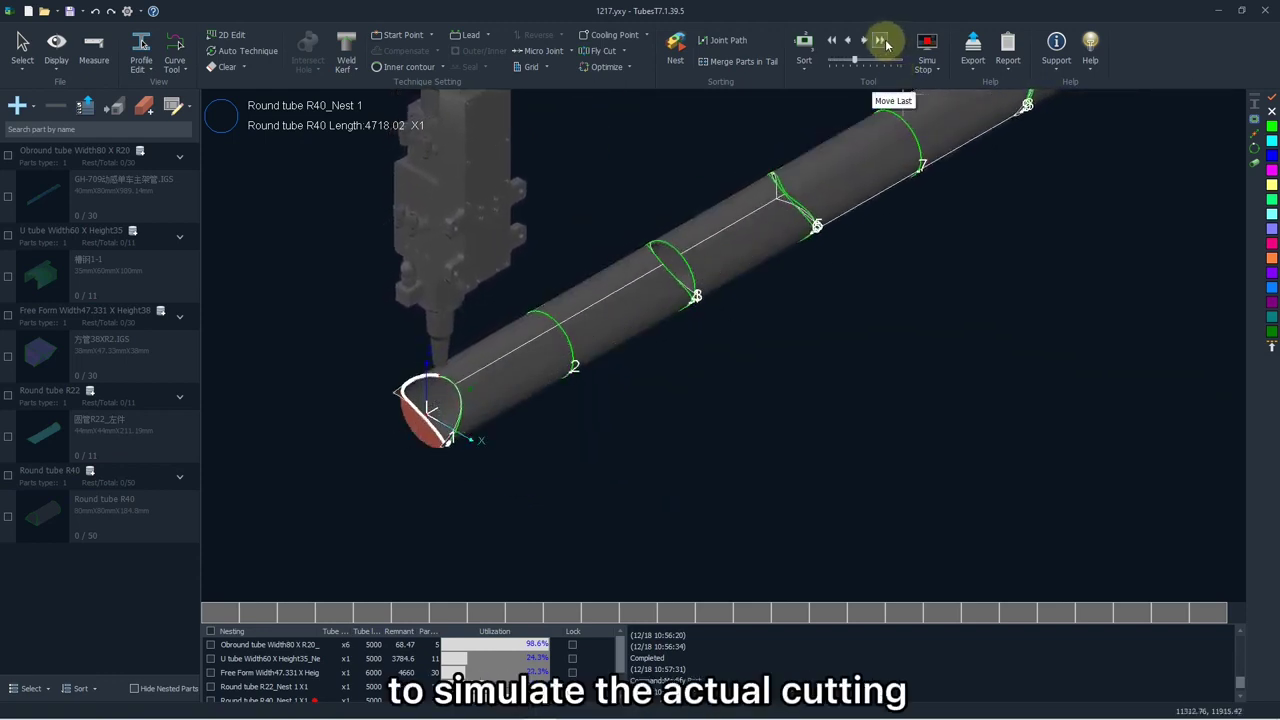
left_click(887, 43)
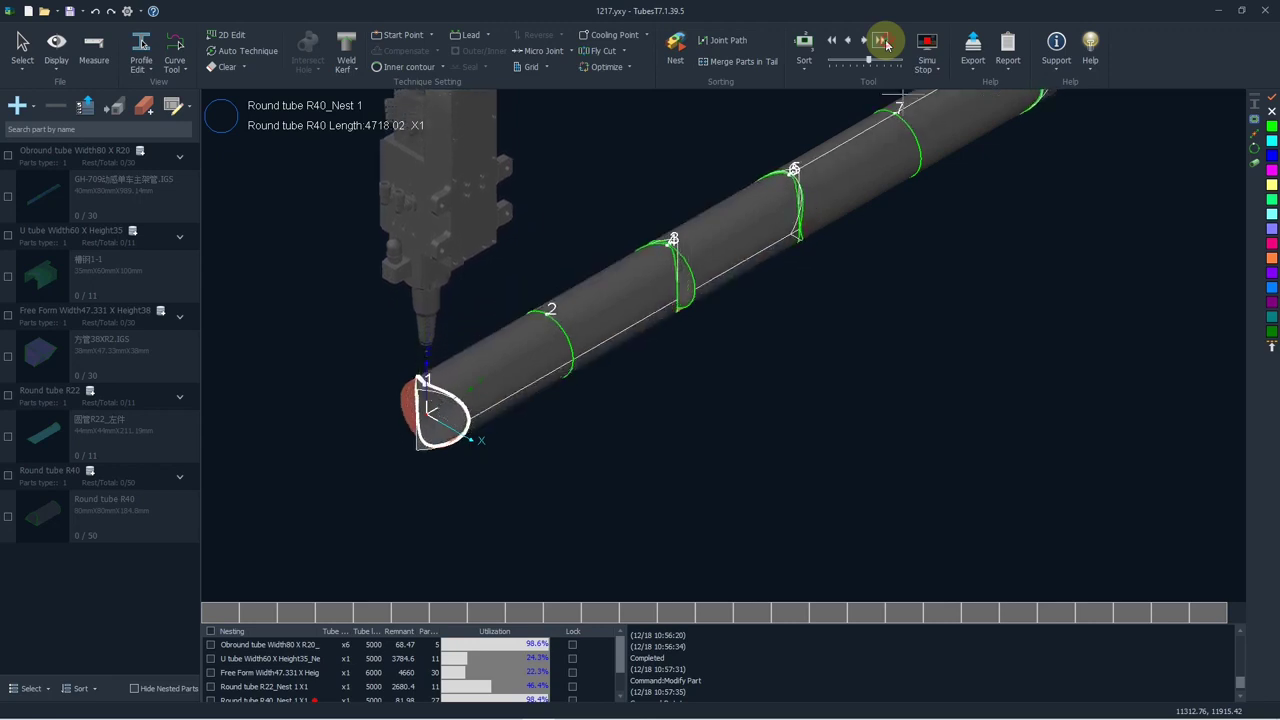
left_click(838, 40)
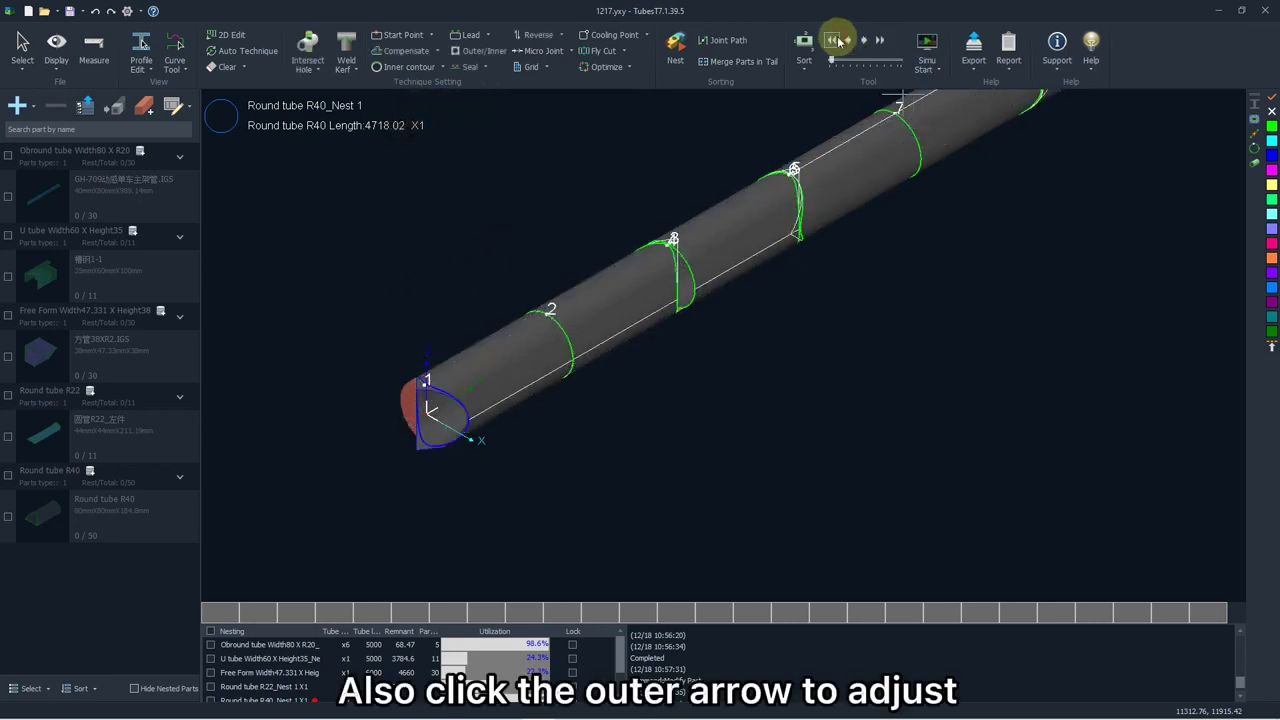
Select the cutting path at contour 3 of the Round tube R40, simulate cutting from it, and stop the simulation
scroll(531, 257, "down", 5)
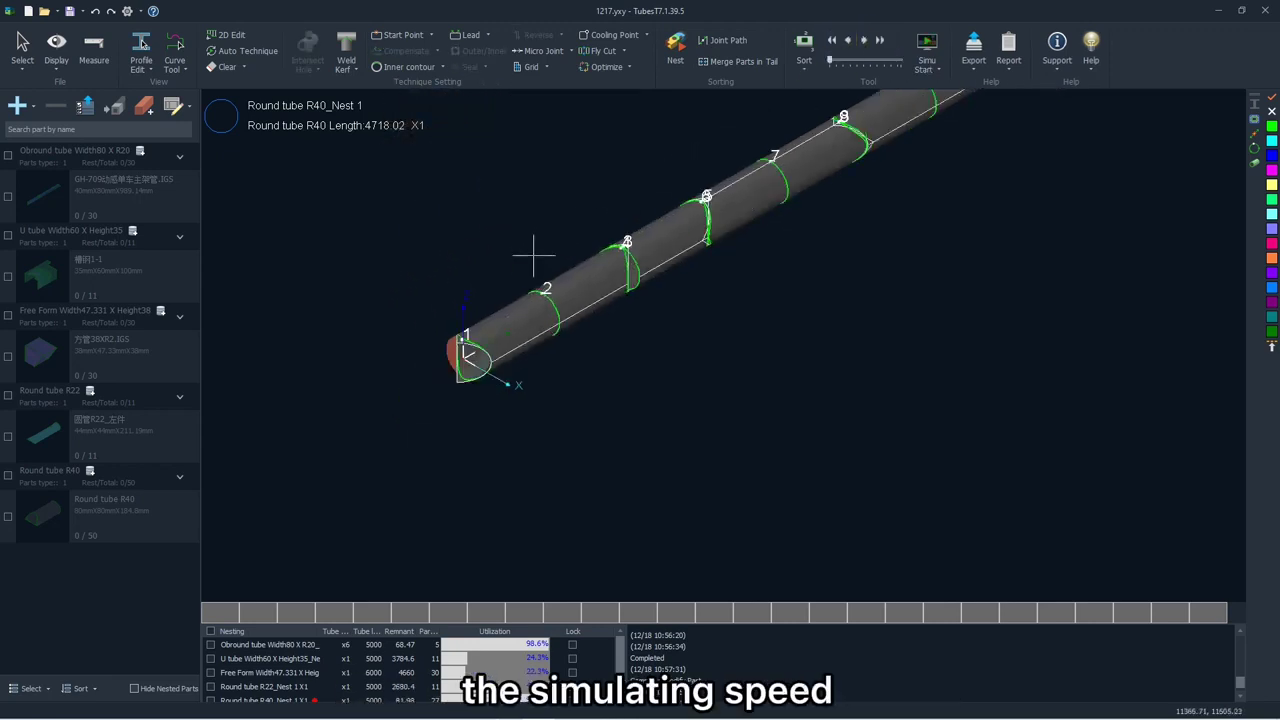
scroll(720, 240, "up", 2)
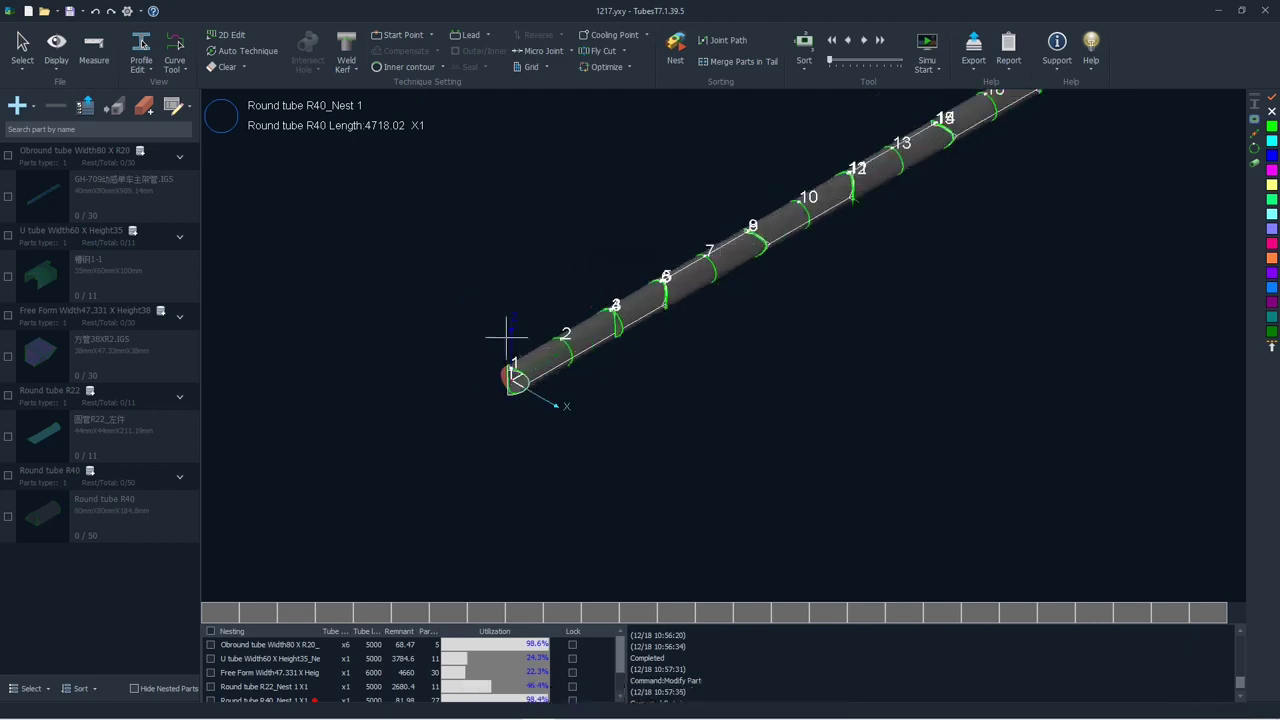
left_click(620, 318)
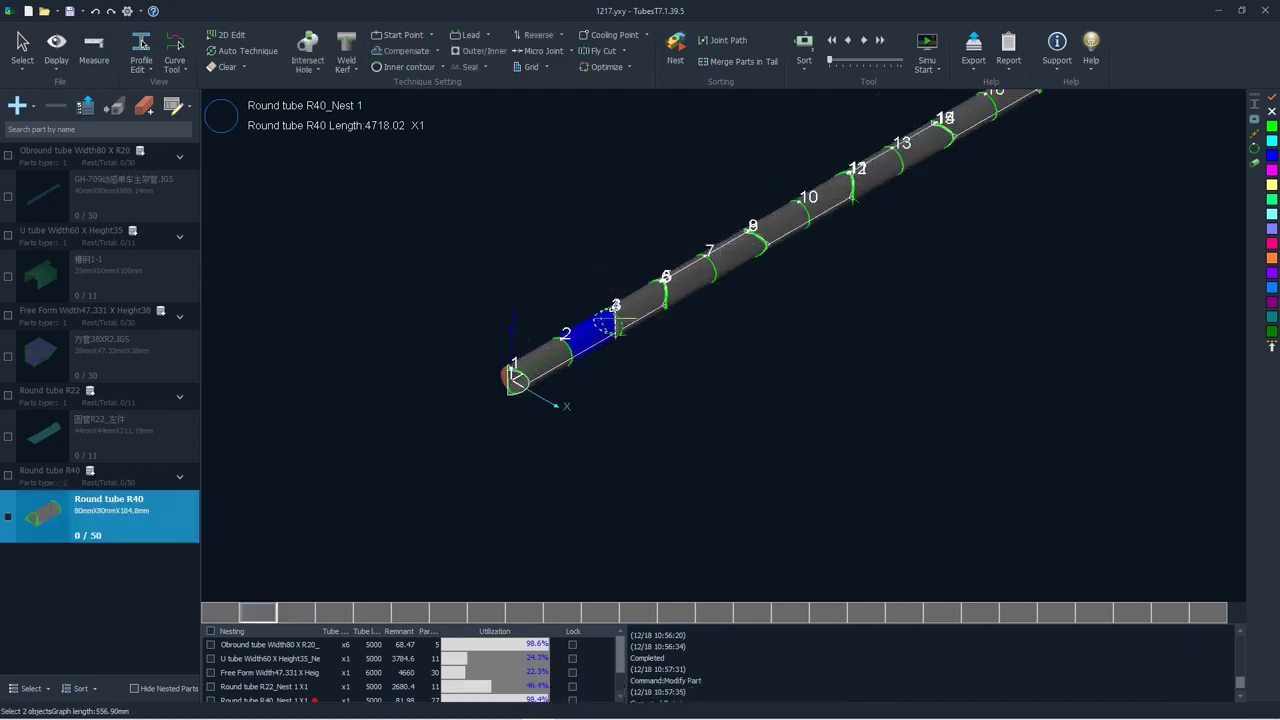
scroll(612, 300, "up", 3)
left_click(941, 43)
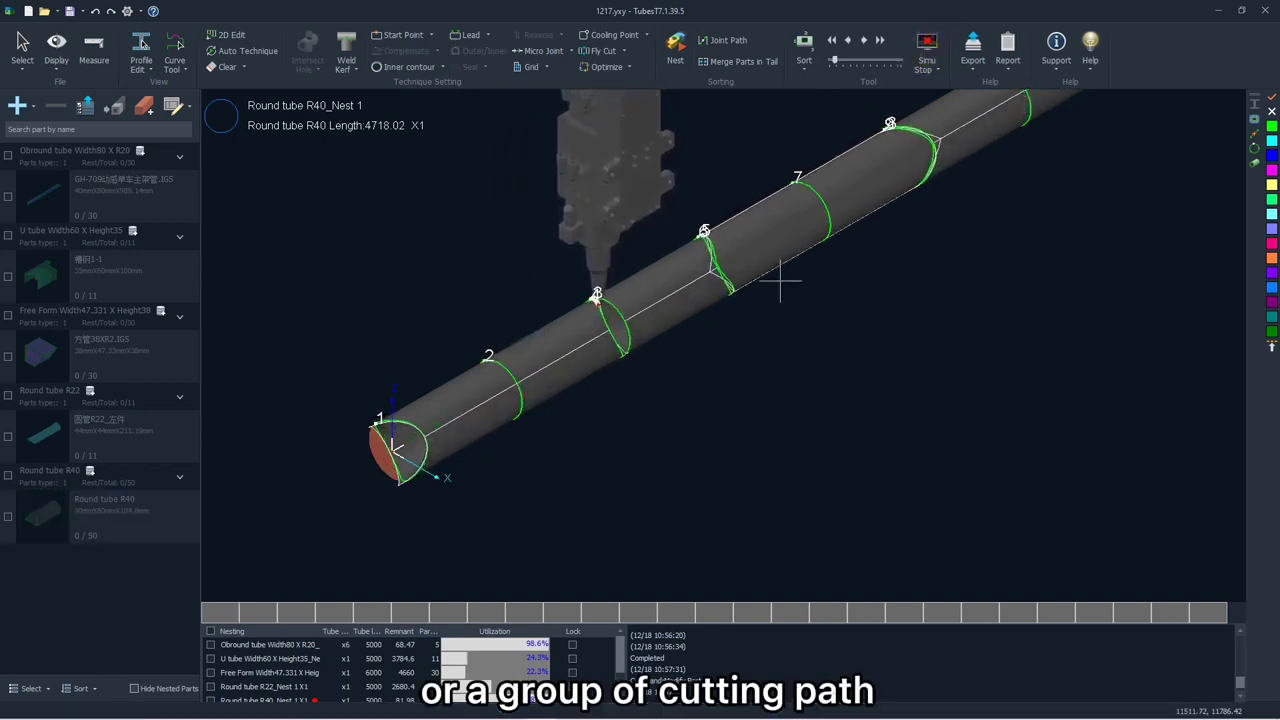
left_click(927, 43)
Select a group of cutting paths near the start of the Round tube R40 and simulate cutting them
scroll(557, 432, "down", 5)
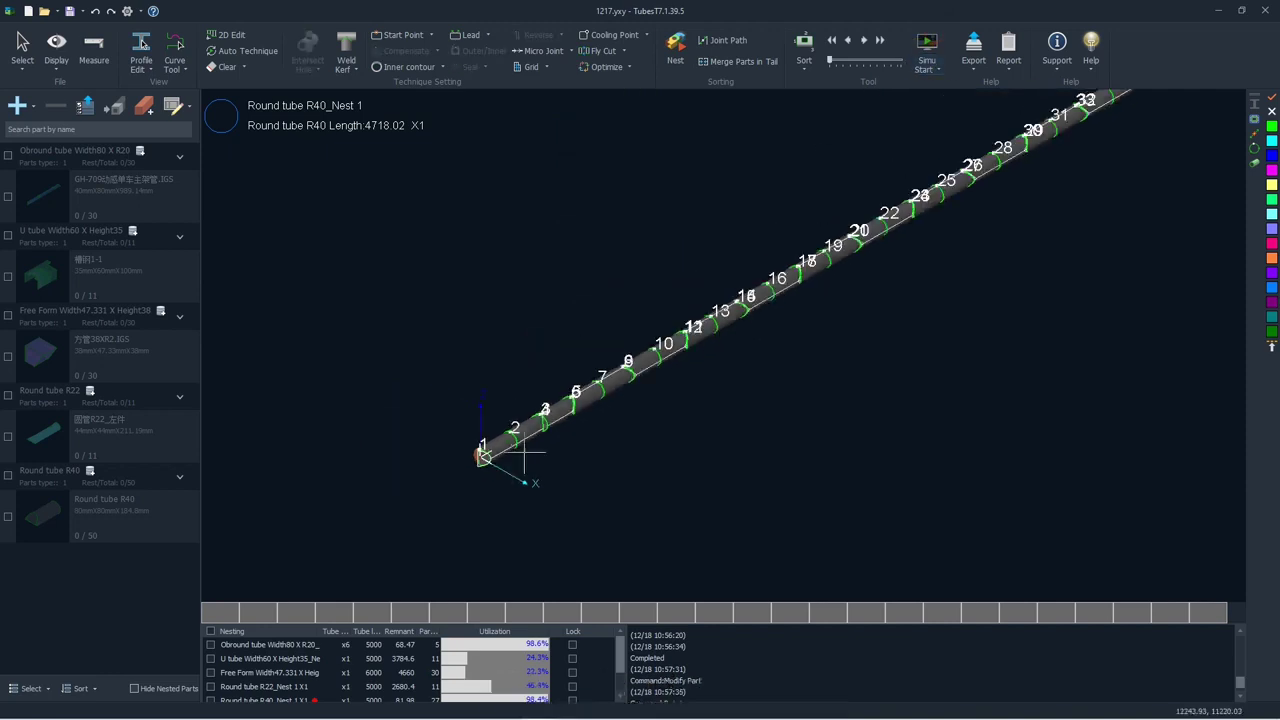
scroll(772, 311, "up", 5)
left_click_drag(494, 299, 672, 416)
left_click(925, 45)
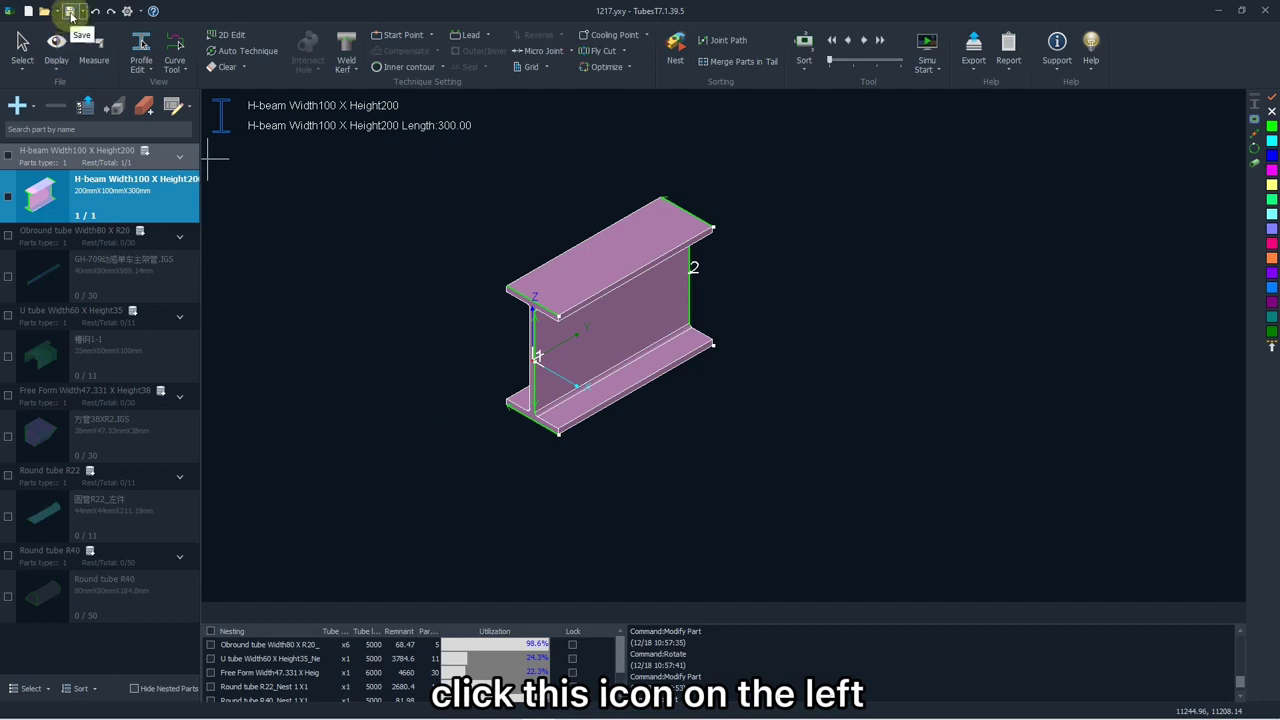
Save the current document and save a copy of it named 1217 copy in the YXY folder
left_click(70, 12)
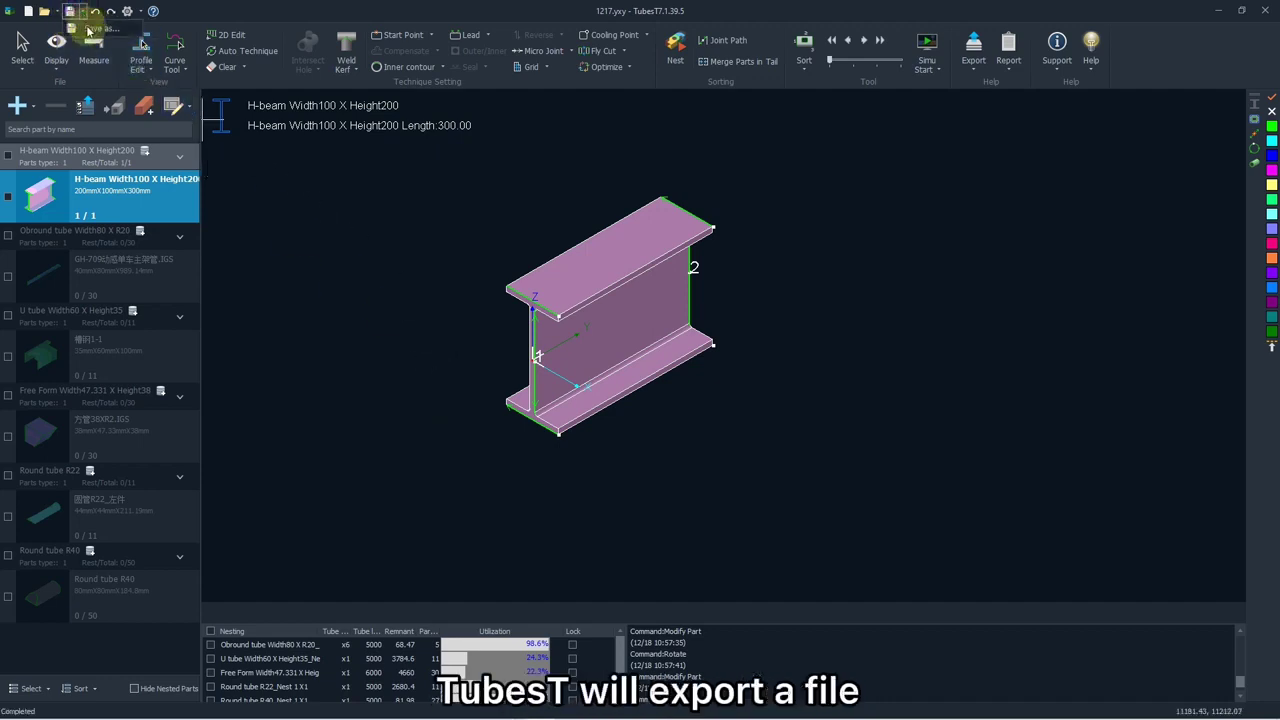
left_click(95, 29)
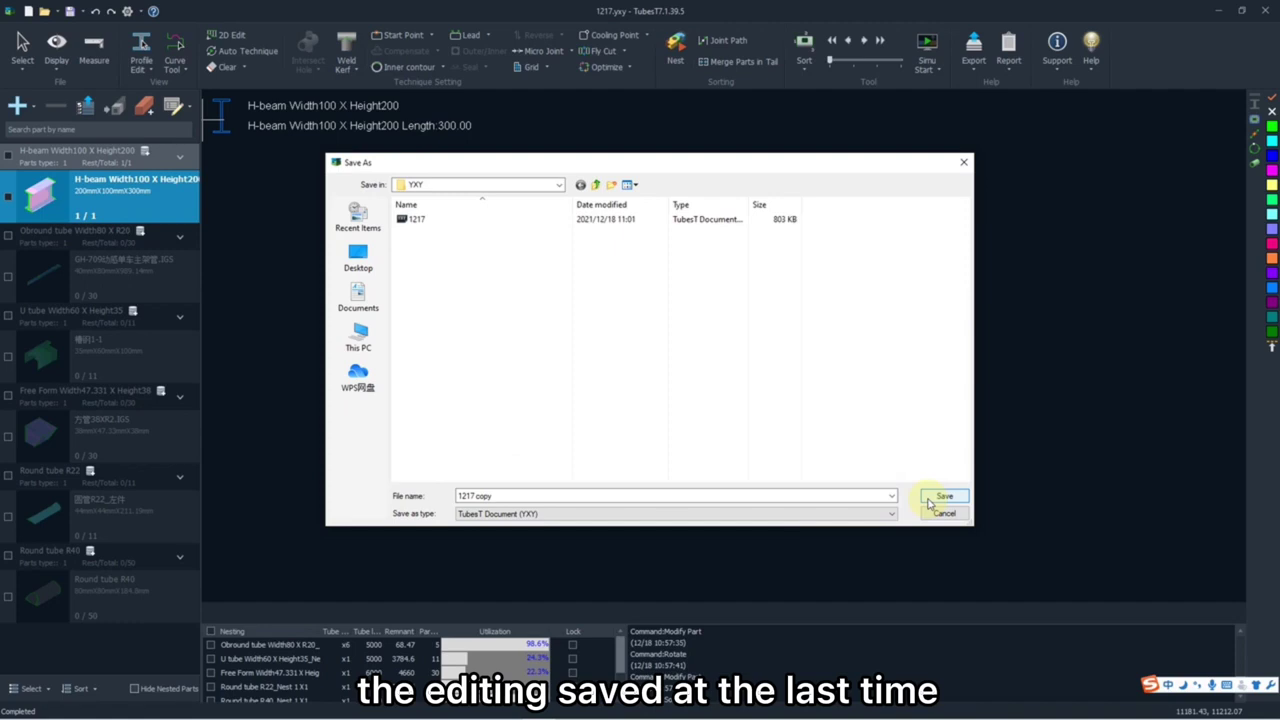
left_click(928, 500)
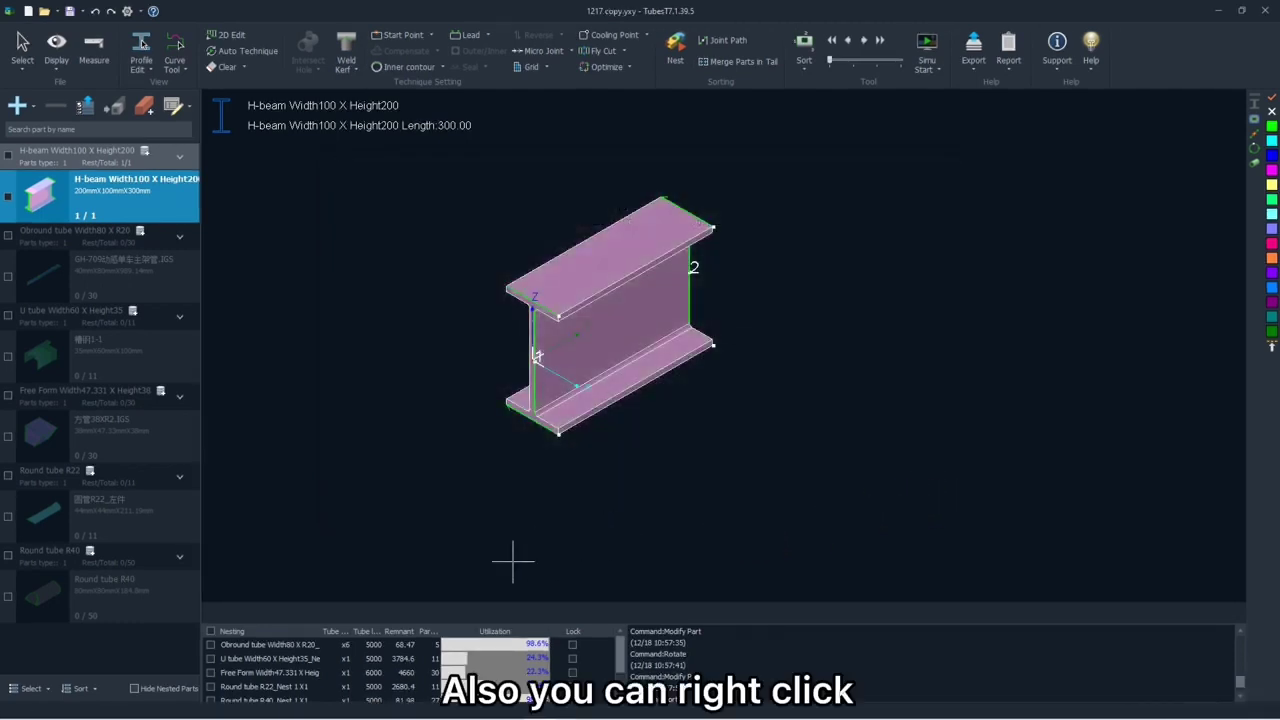
Export all nesting results in .zx format to the ZX folder inside D:\TubesT
left_click(343, 645)
key("Down")
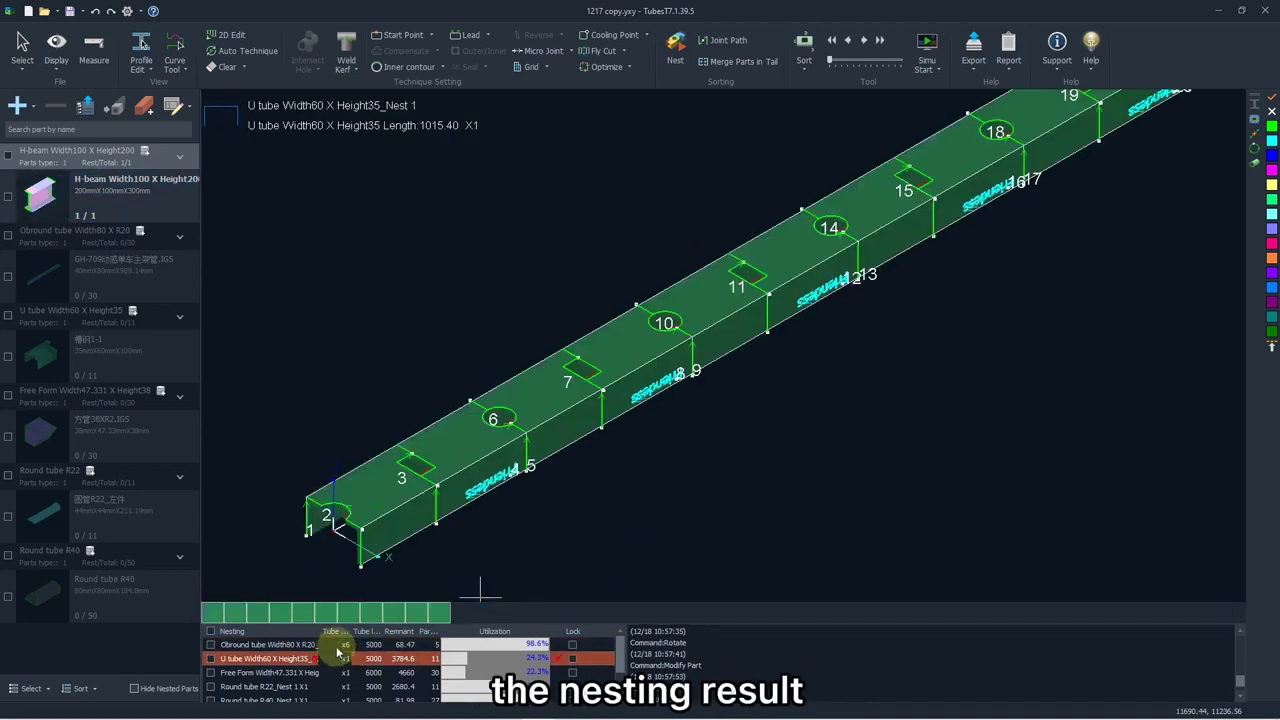
left_click(337, 646)
right_click(337, 646)
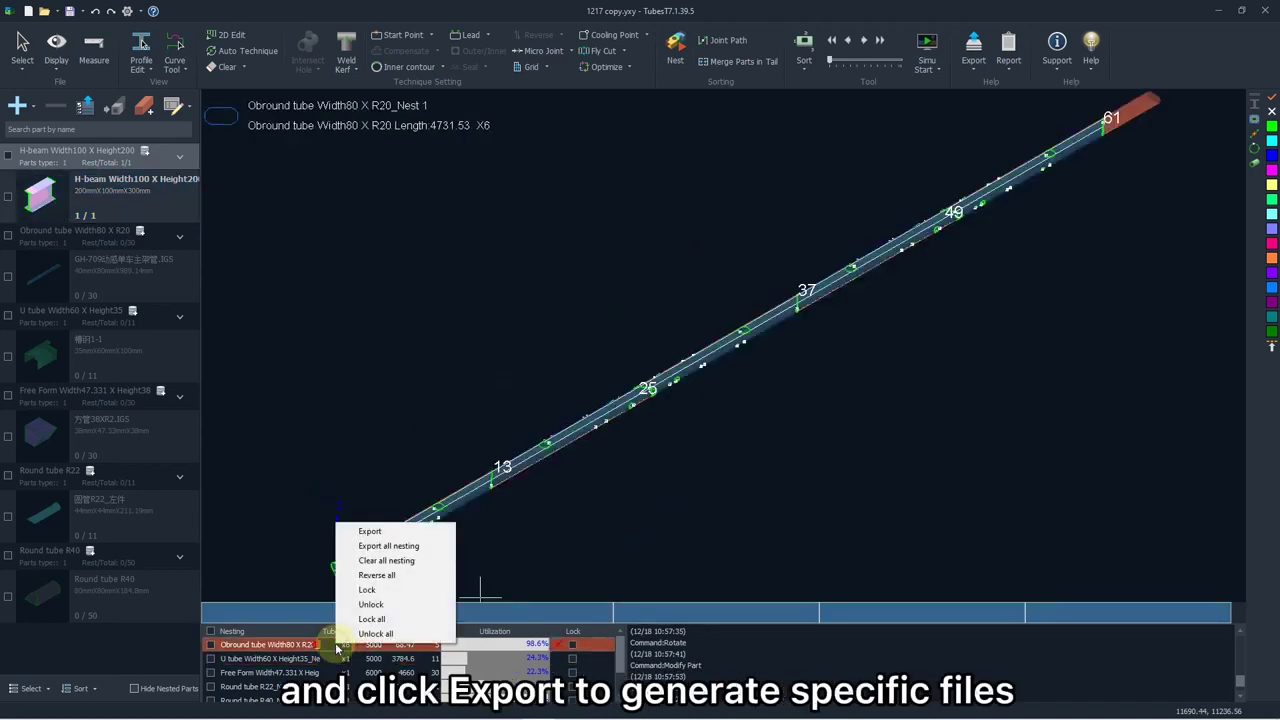
left_click(393, 548)
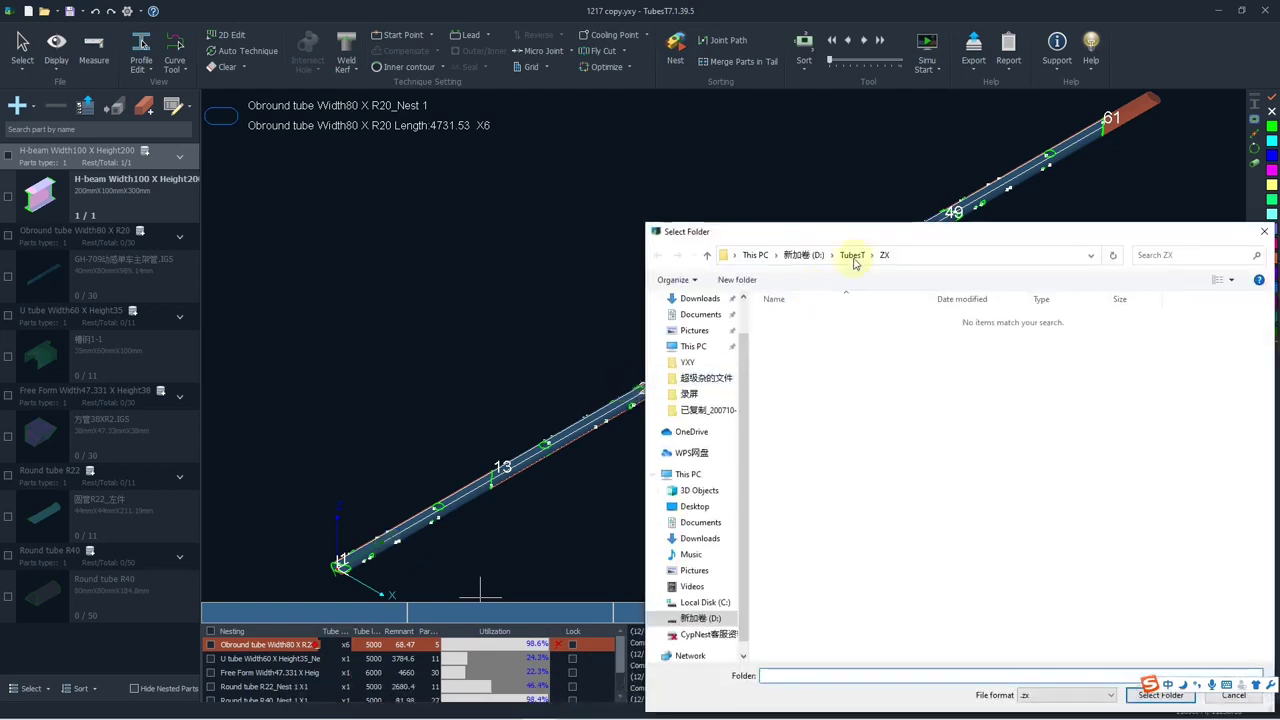
left_click_drag(893, 236, 573, 145)
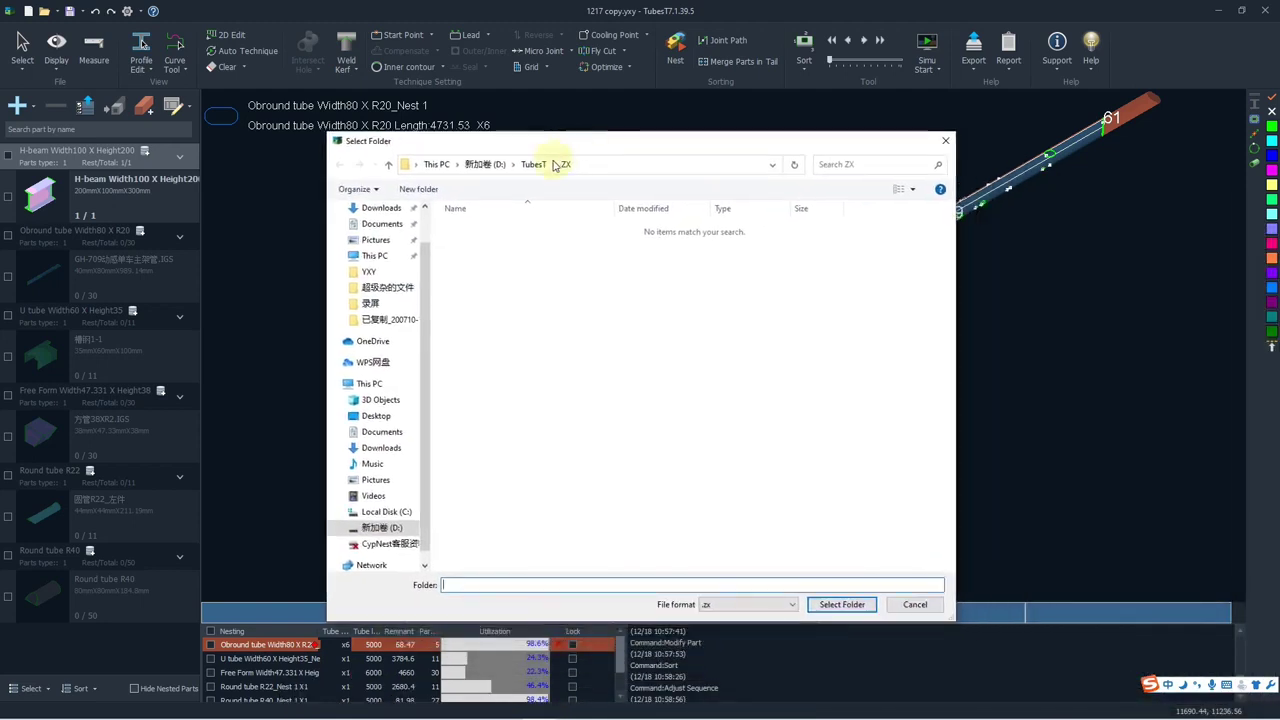
left_click(541, 165)
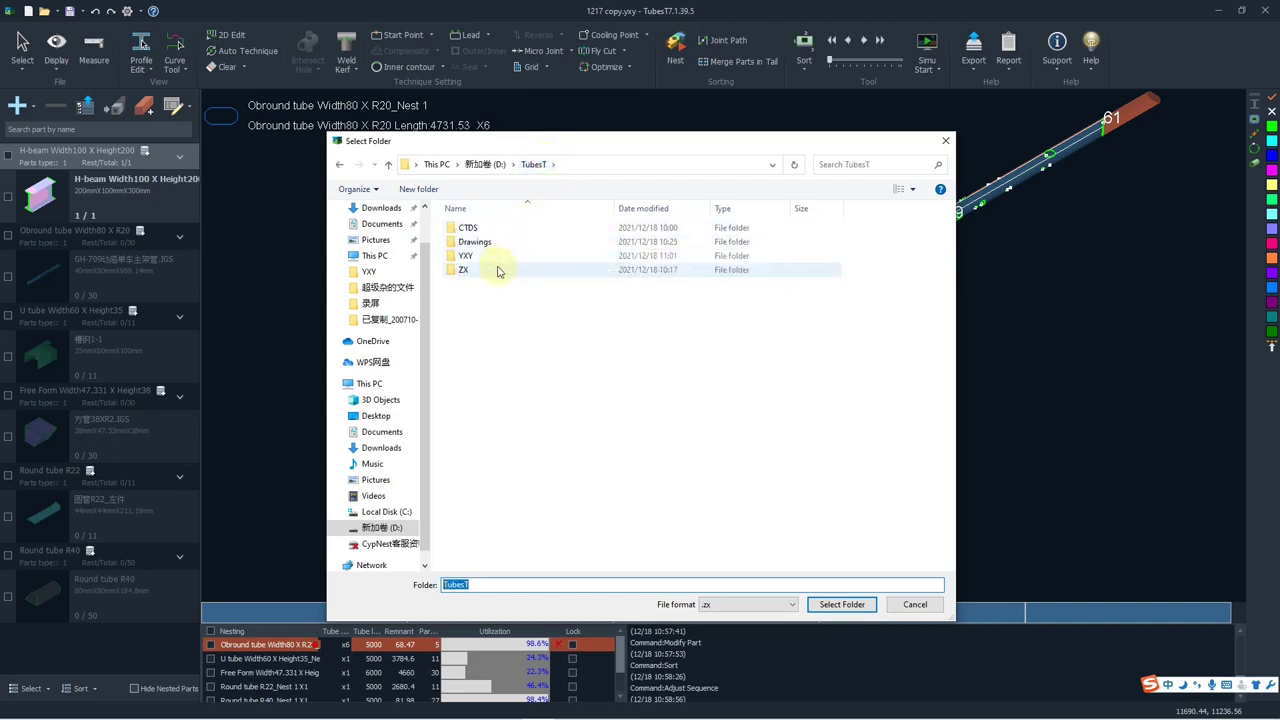
left_click(714, 605)
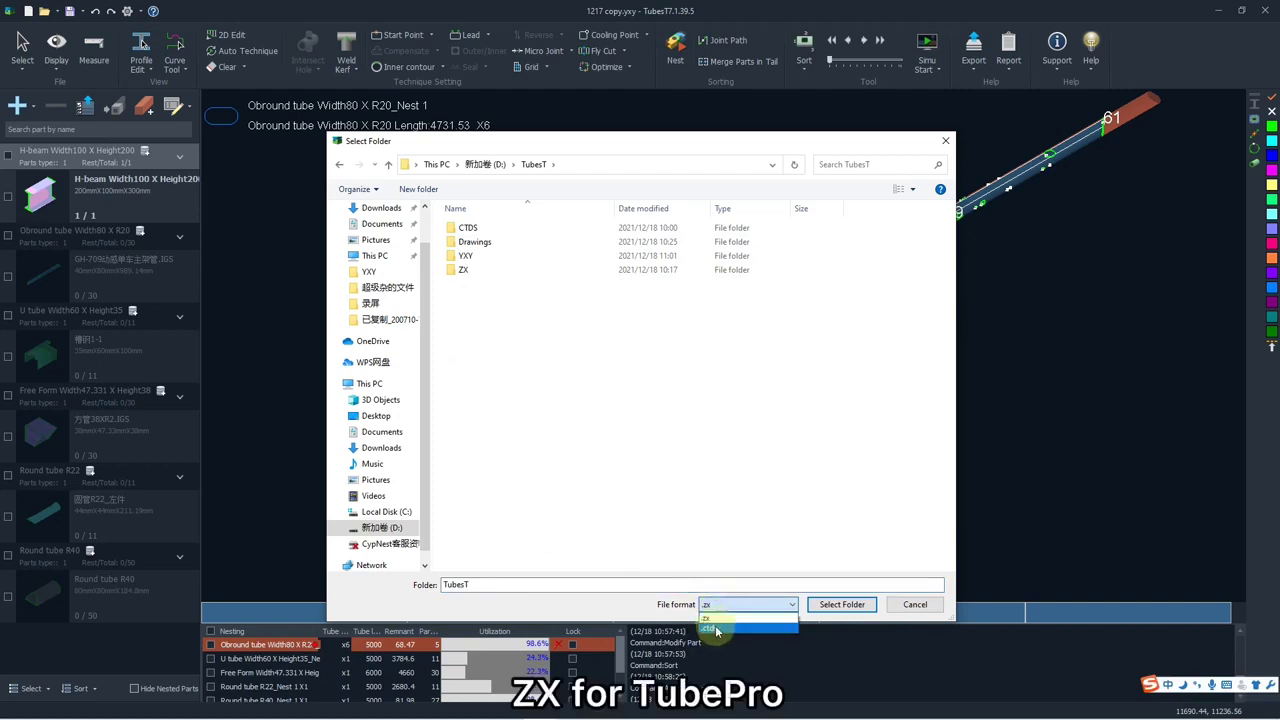
left_click(717, 608)
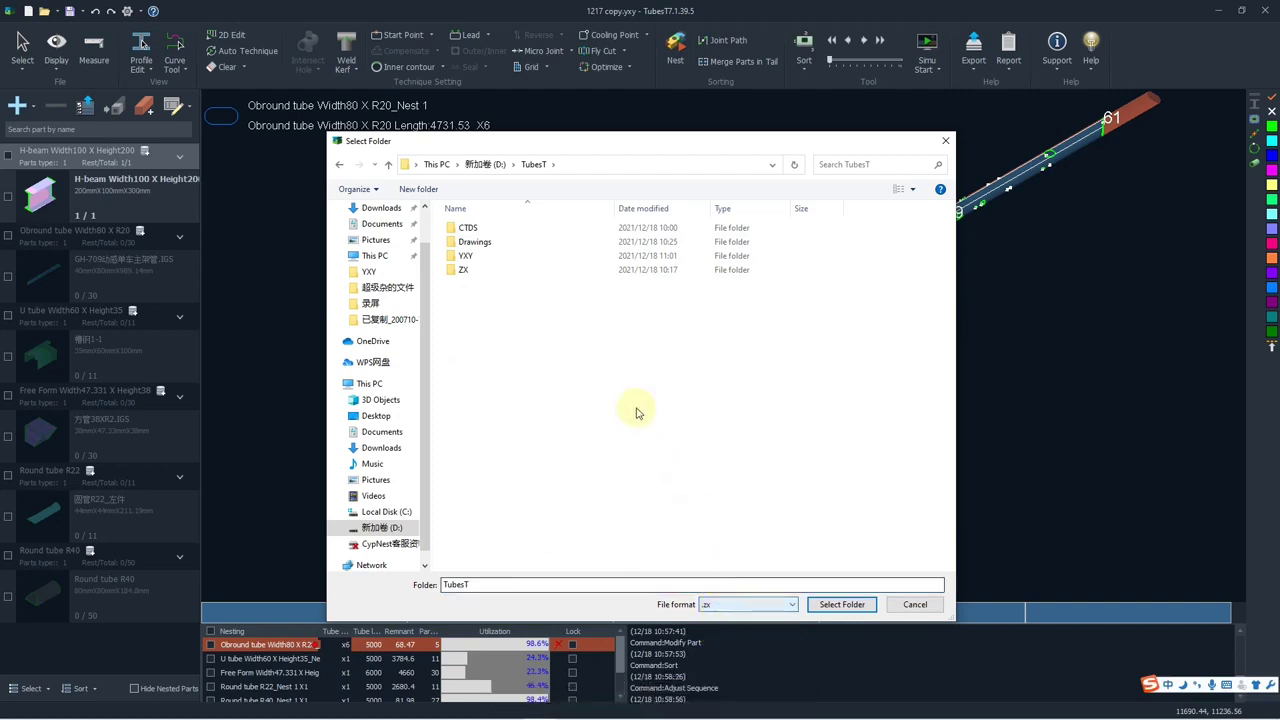
double_click(500, 270)
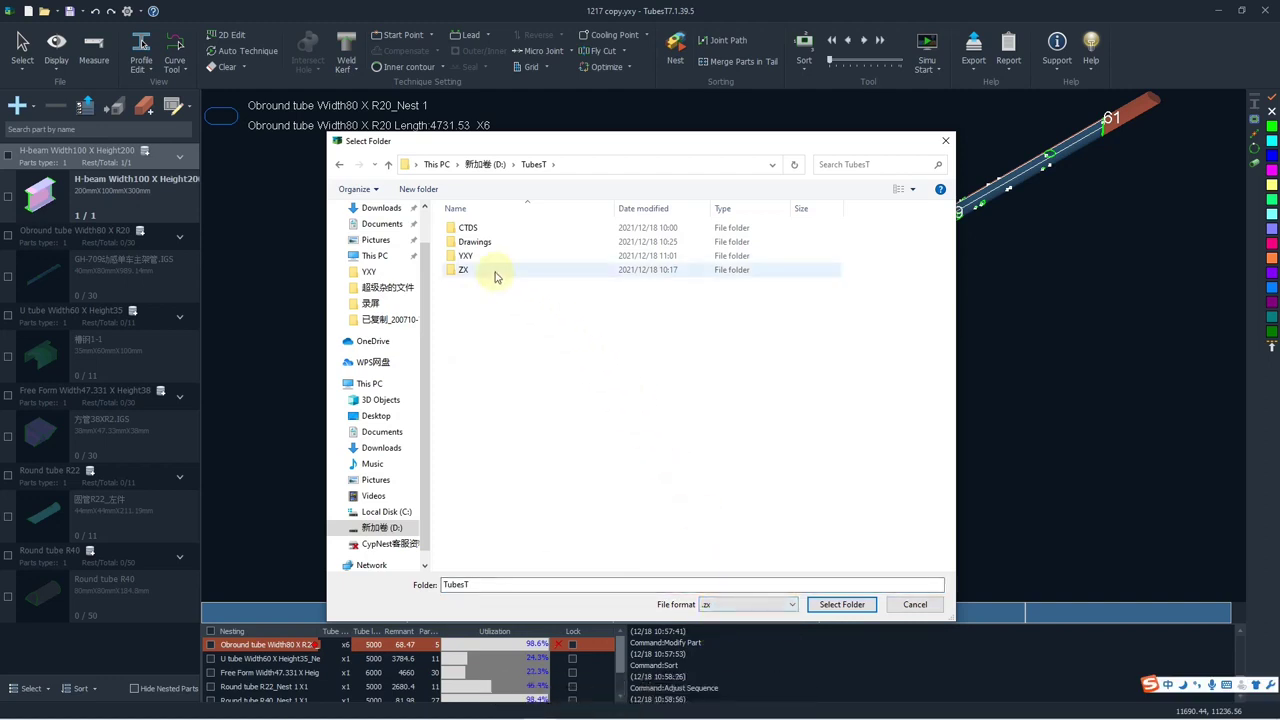
left_click(841, 605)
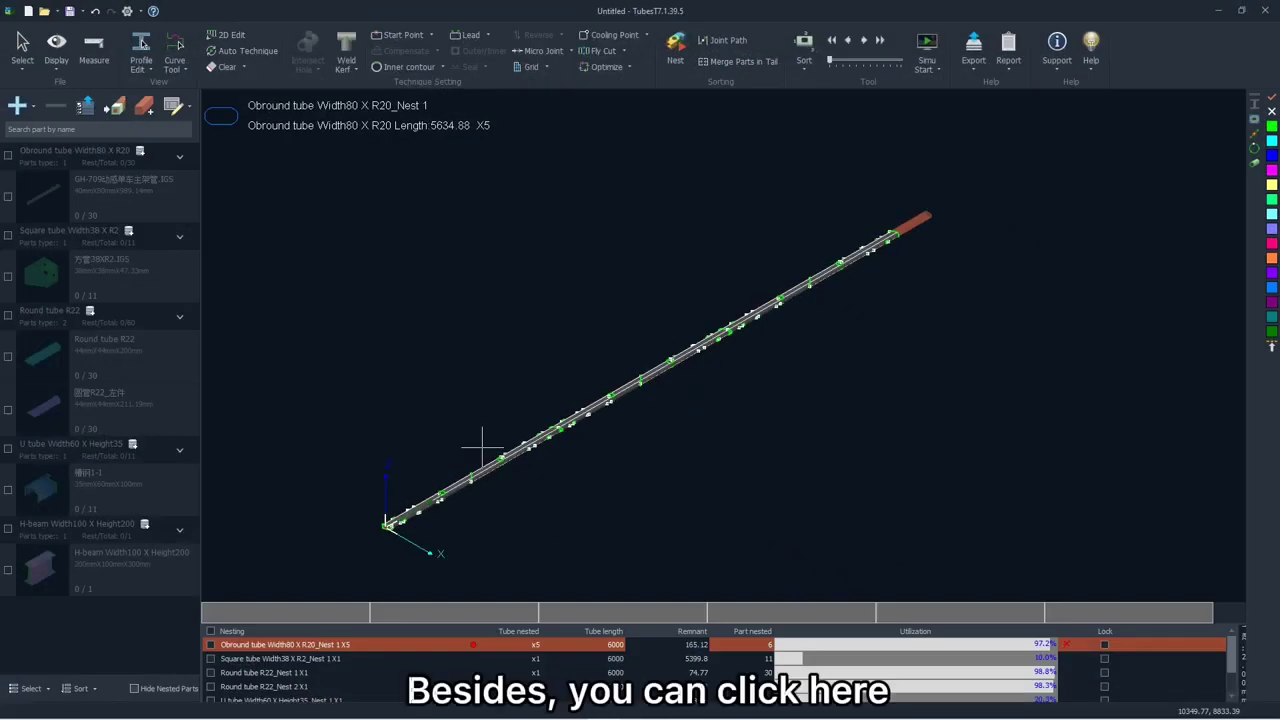
Export a production task package as Obround tube Width80 X R20_Nest 1 in the Task folder, replacing the existing file
left_click(962, 62)
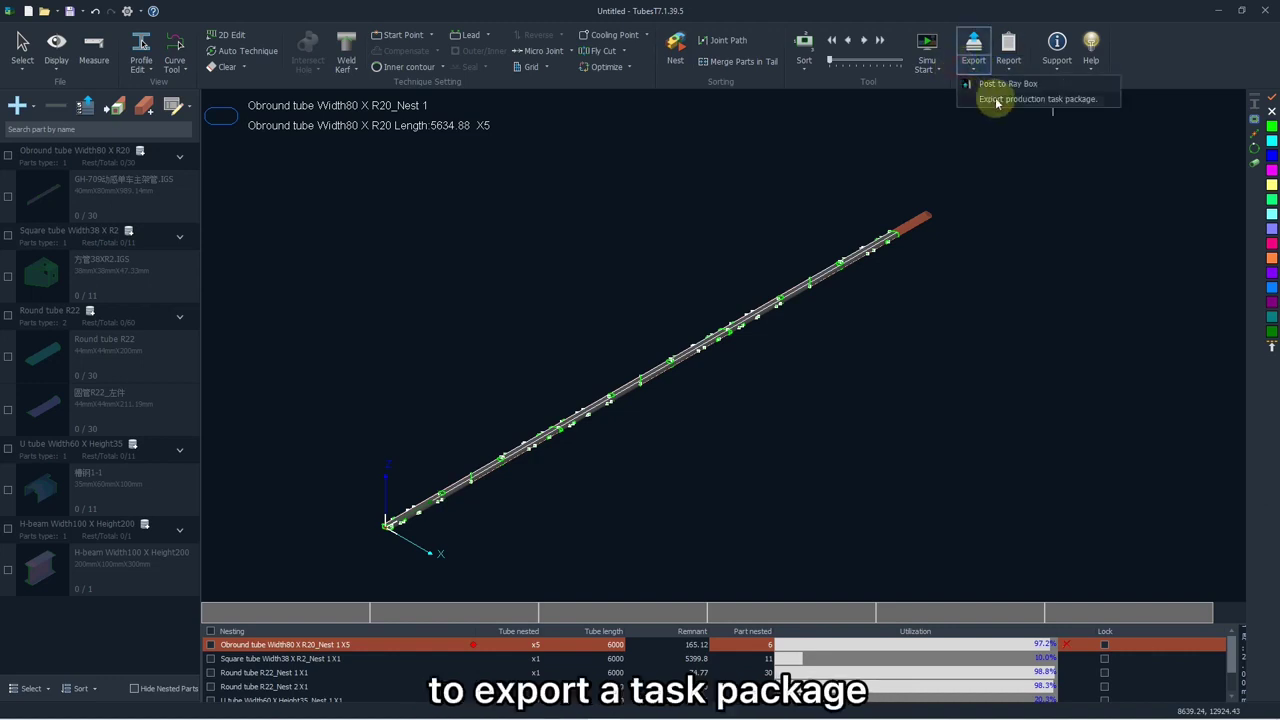
left_click(1016, 99)
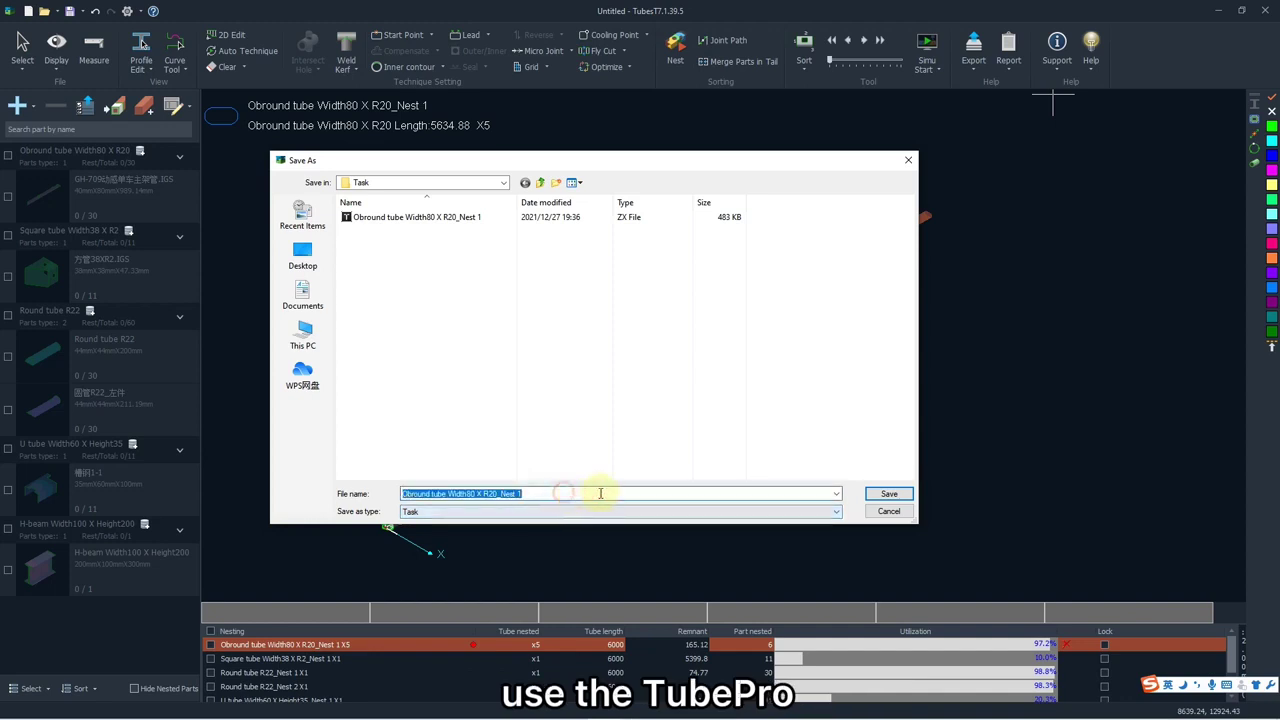
left_click(888, 494)
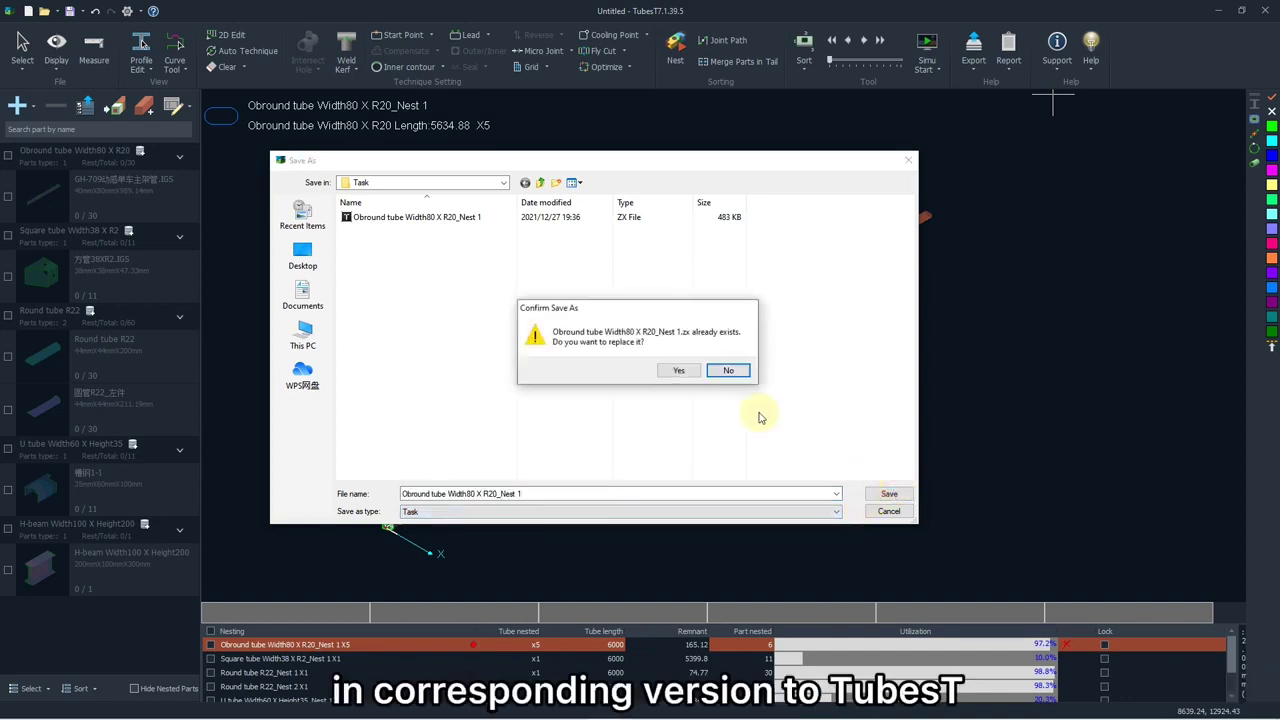
left_click(682, 371)
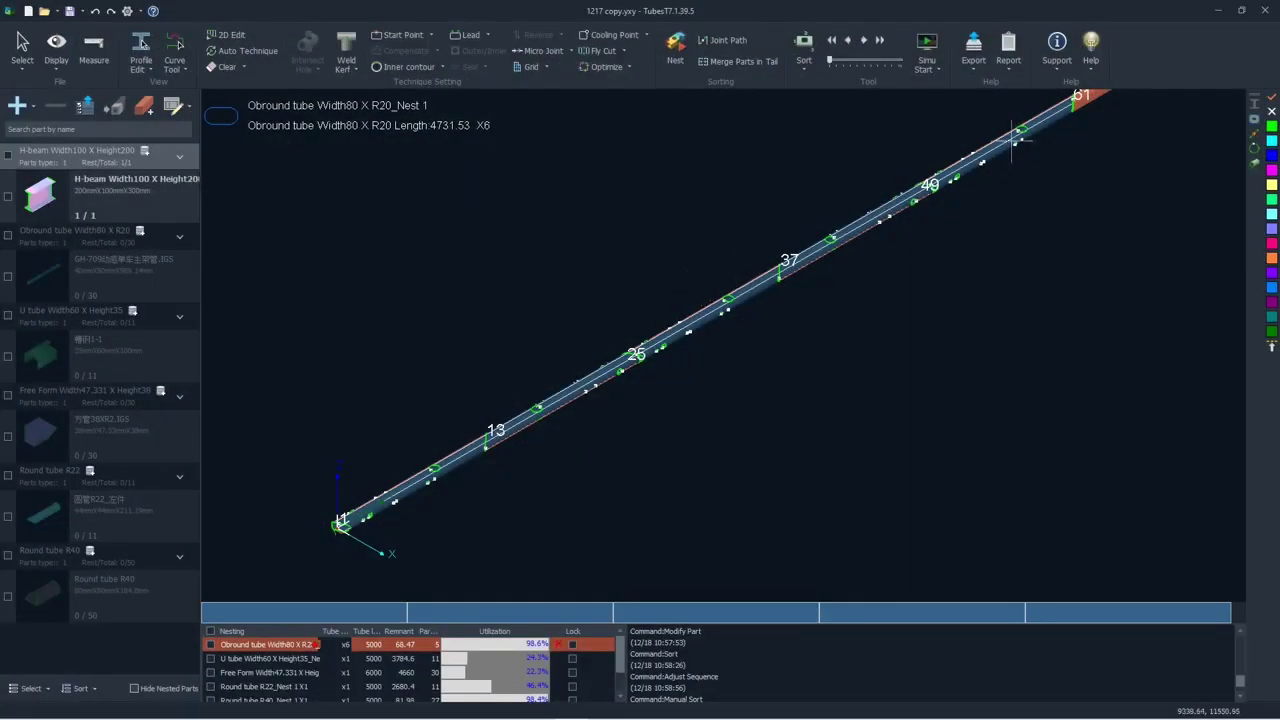
Open the production time estimate for the nested tubes and expand its additional settings
left_click(1008, 60)
left_click(1025, 85)
left_click(440, 443)
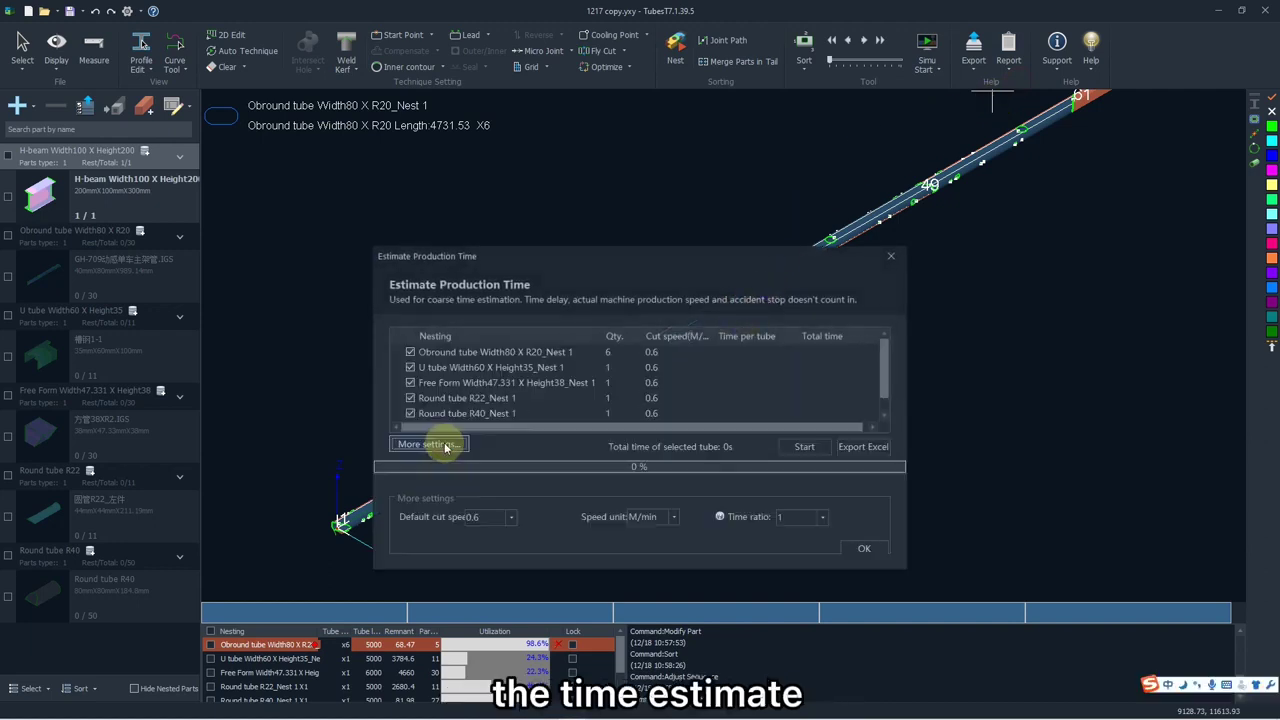